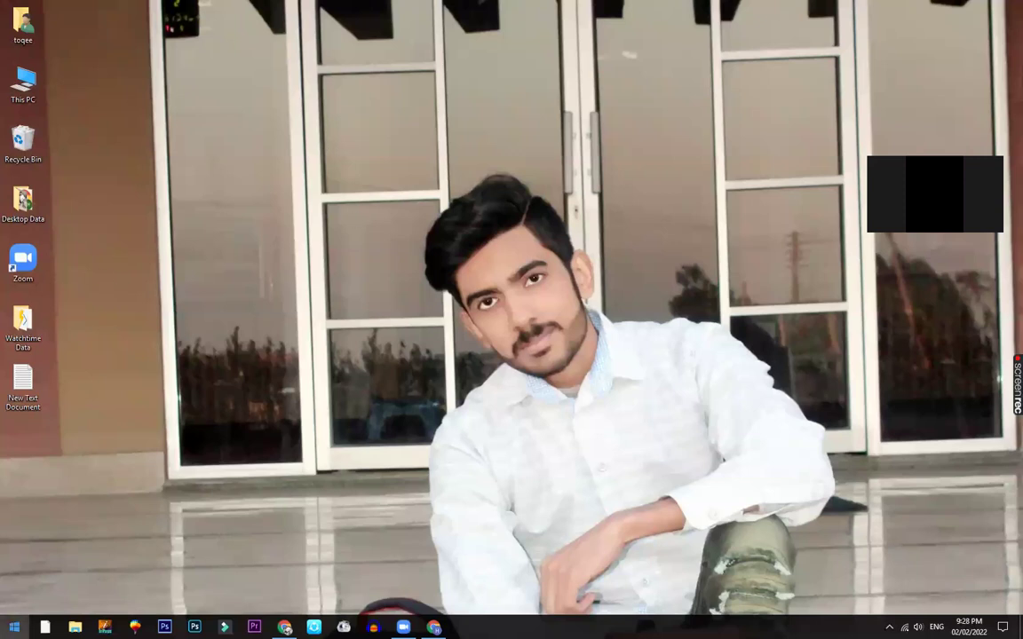
key("super")
type("rdp")
key("Return")
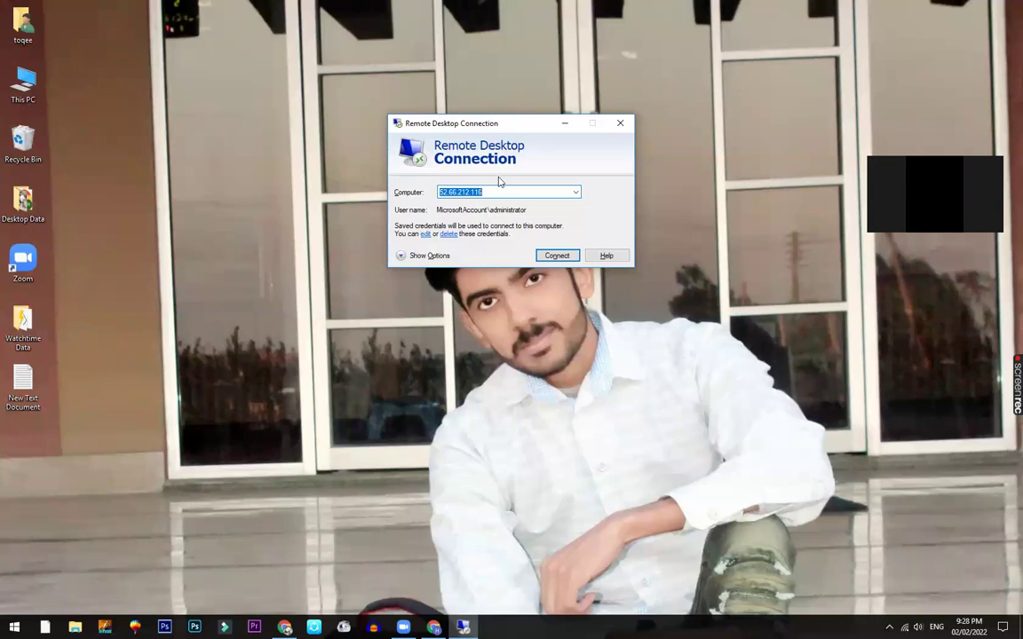
left_click_drag(503, 134, 498, 134)
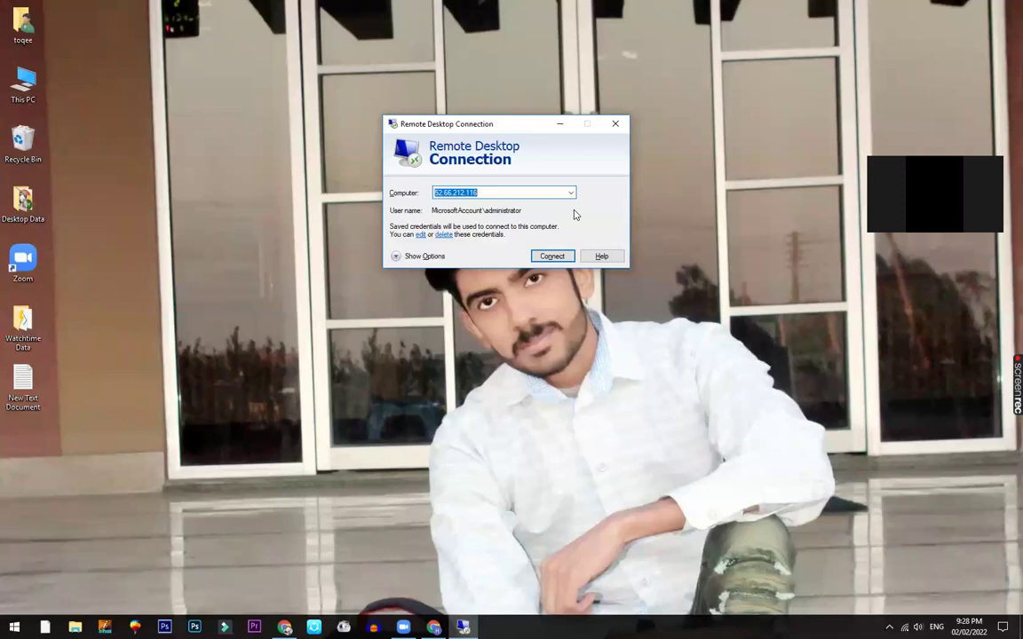
Step: Check the server address saved in the New Text Document note and close the open Remote Desktop Connection window
double_click(22, 384)
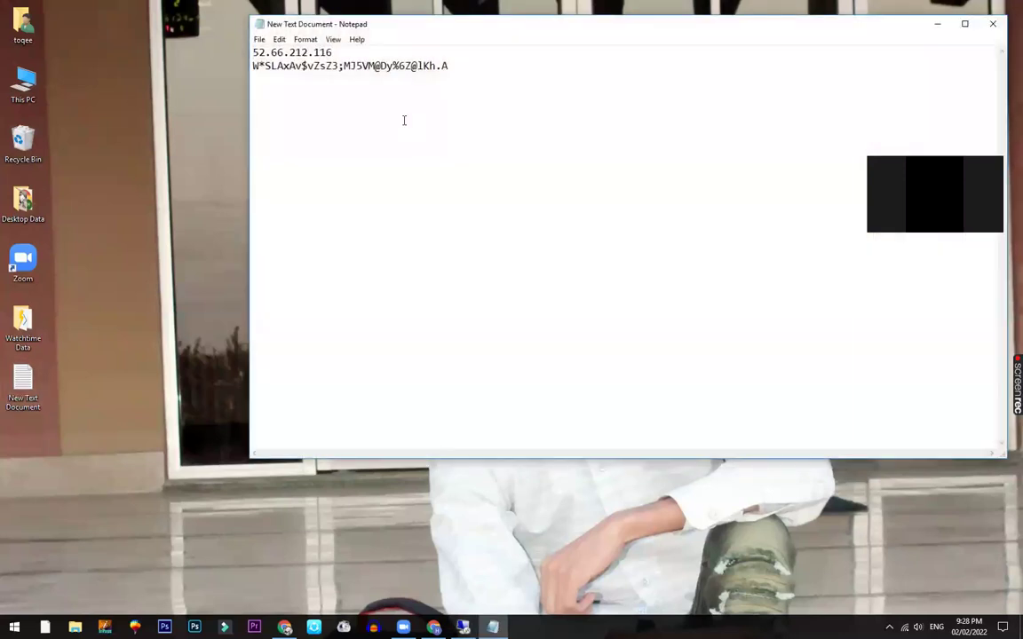
double_click(310, 55)
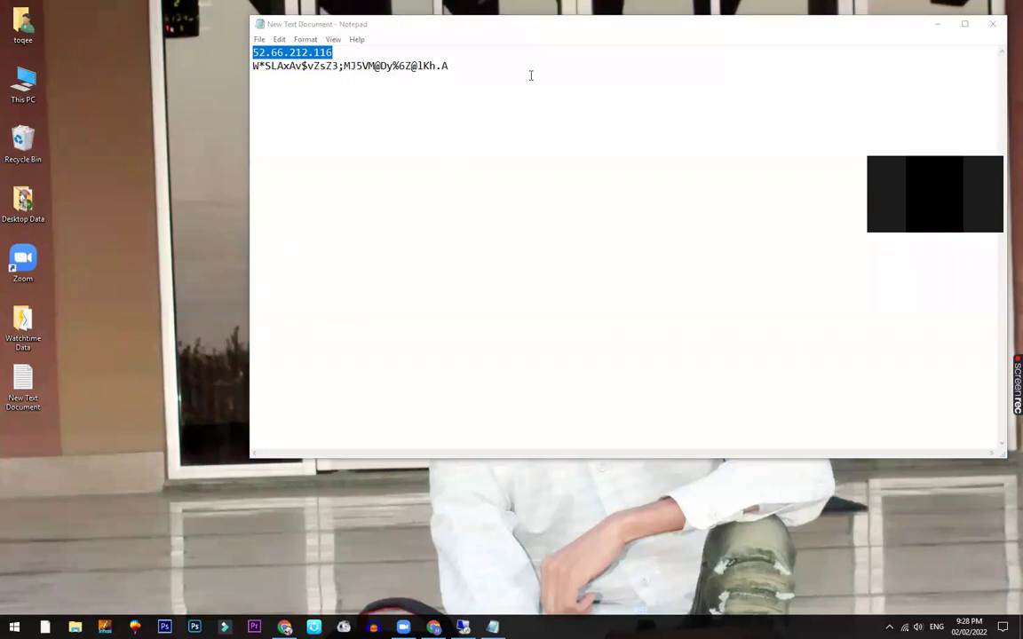
left_click(937, 24)
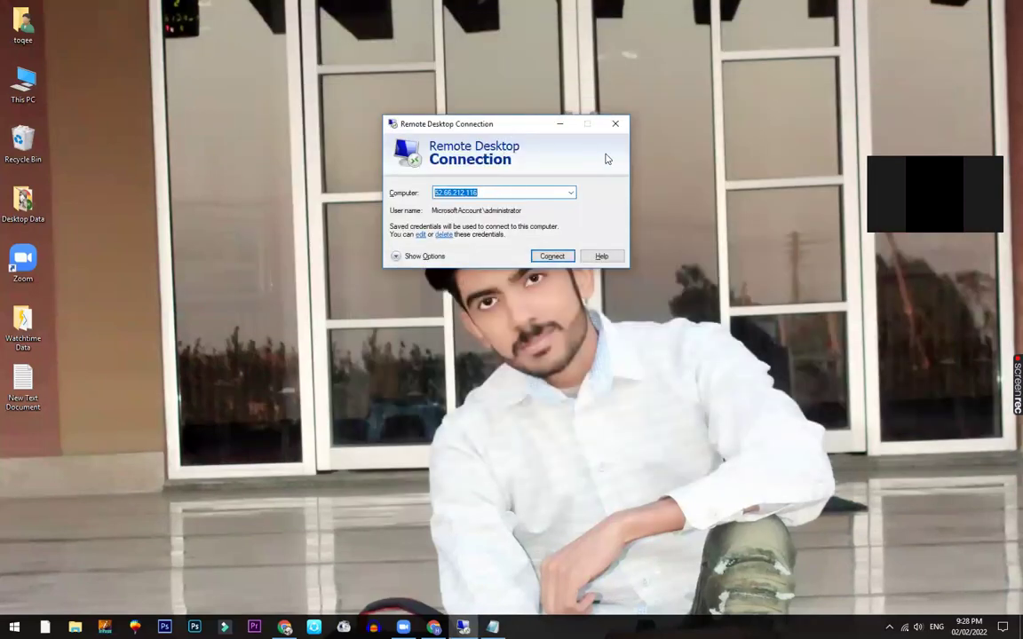
left_click(615, 124)
Step: Launch Remote Desktop Connection and connect to 52.66.212.116 with the saved credentials
left_click(14, 627)
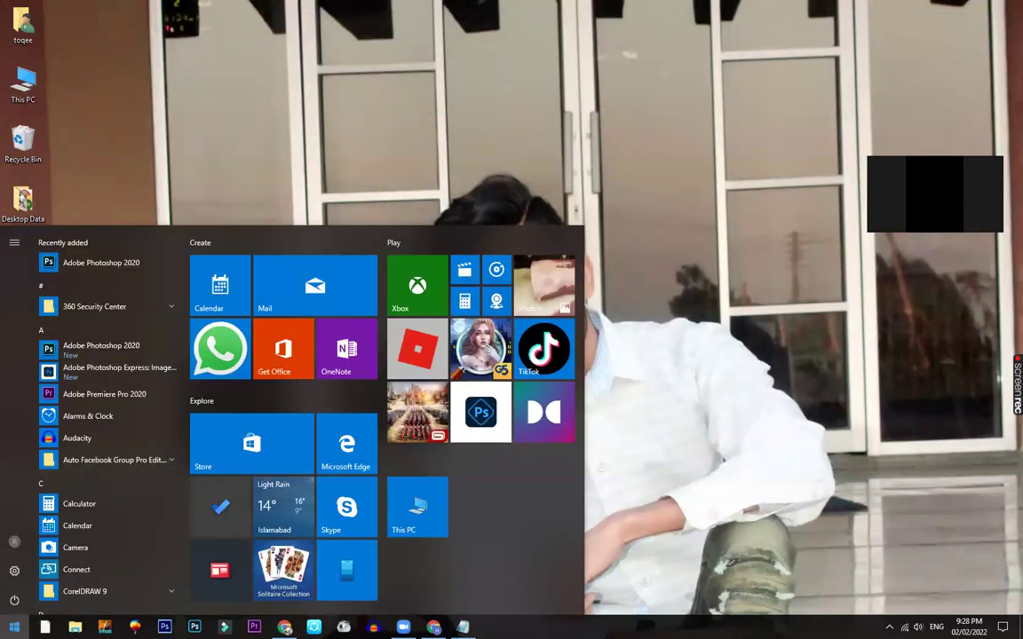
type("re")
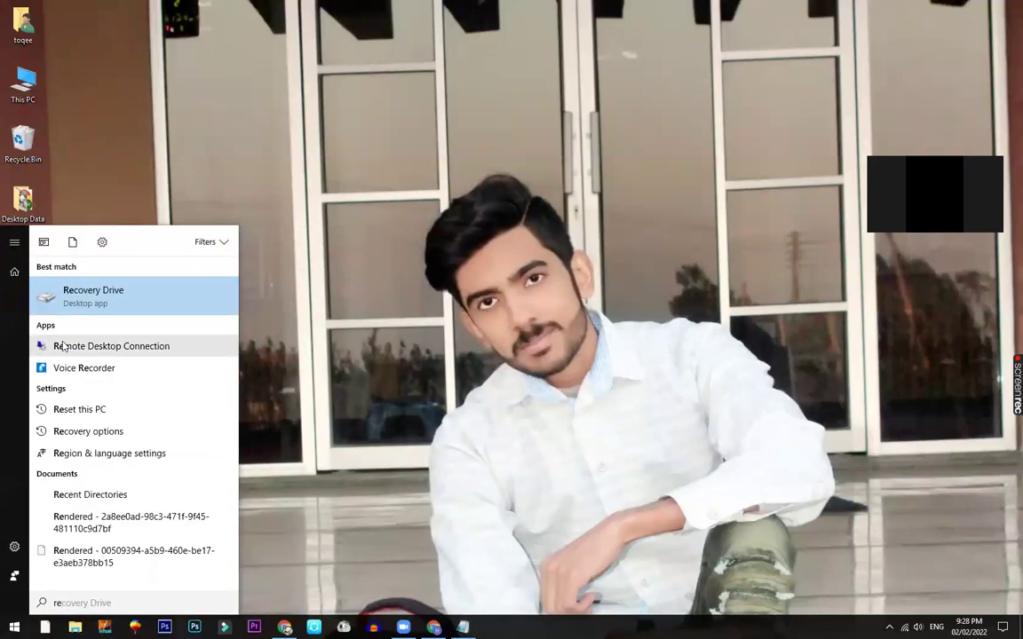
left_click(152, 350)
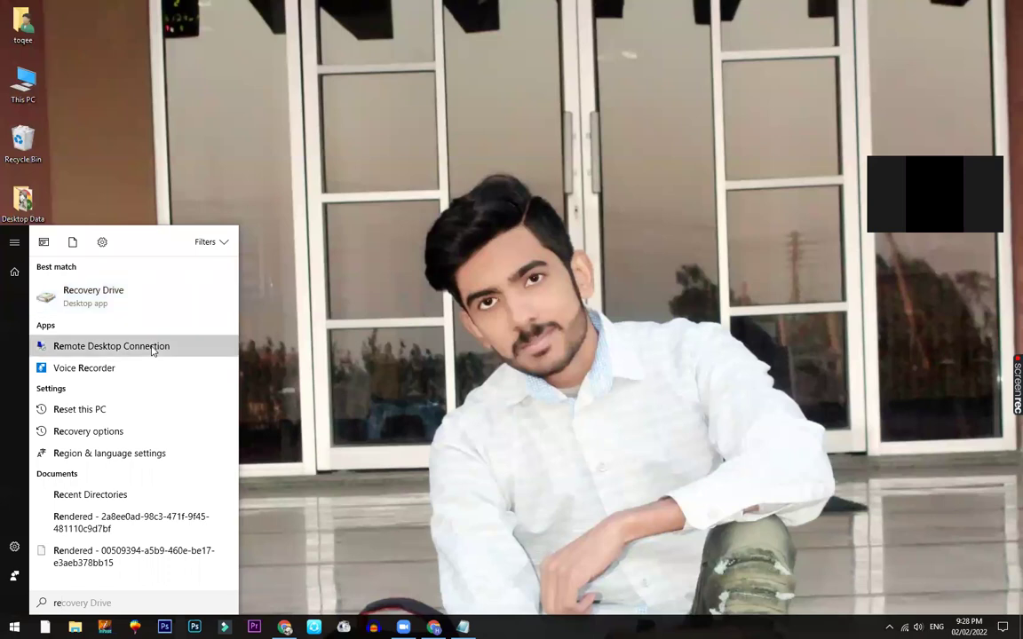
left_click(153, 350)
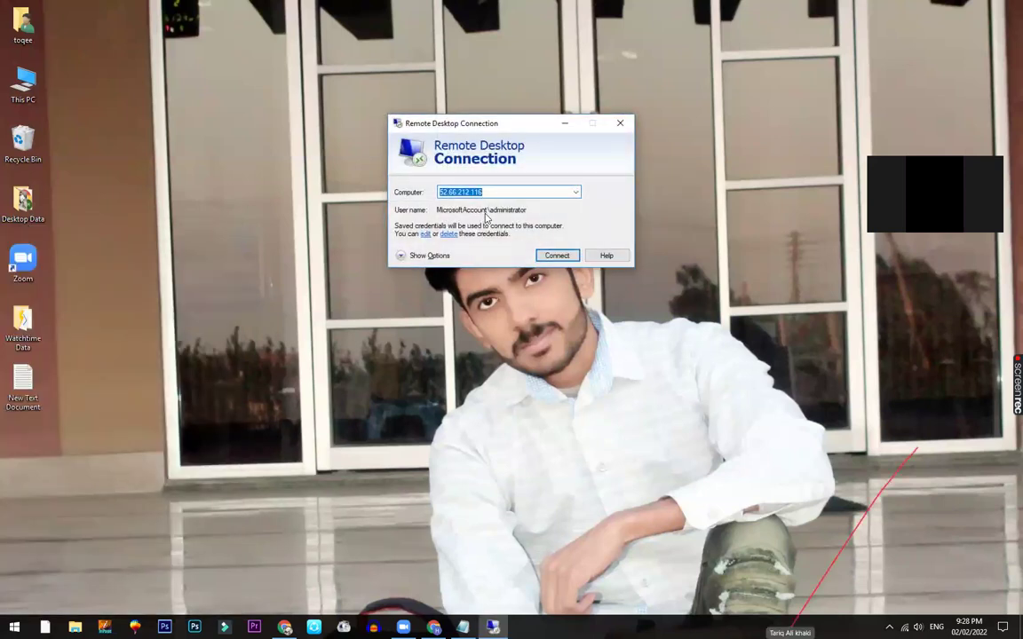
left_click(550, 255)
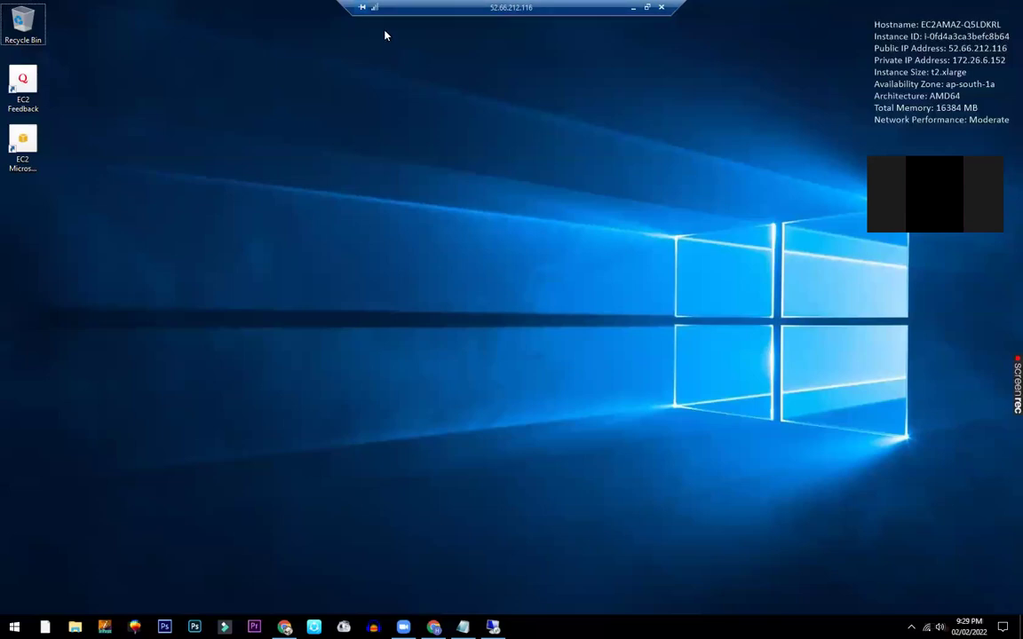
Step: Copy the Watchtime Data folder from the local desktop to the remote computer's desktop
left_click(633, 8)
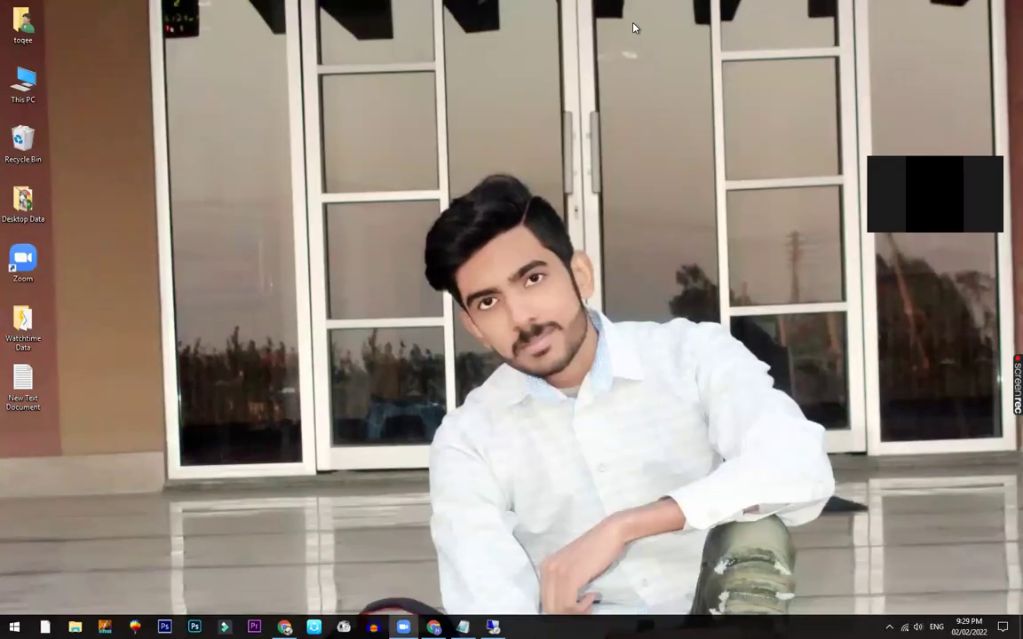
left_click(23, 326)
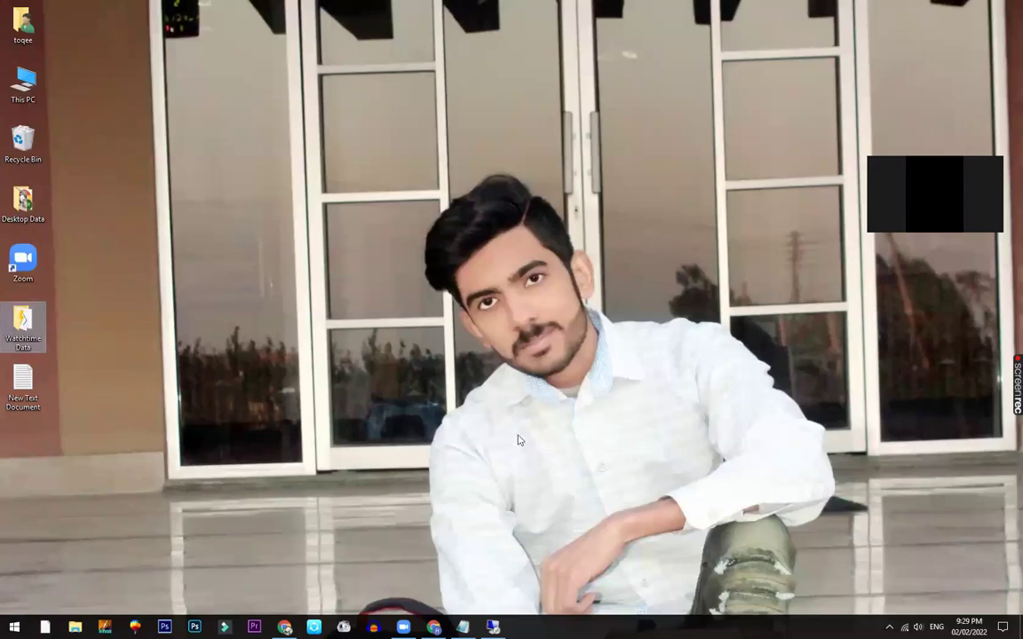
key("alt+Tab")
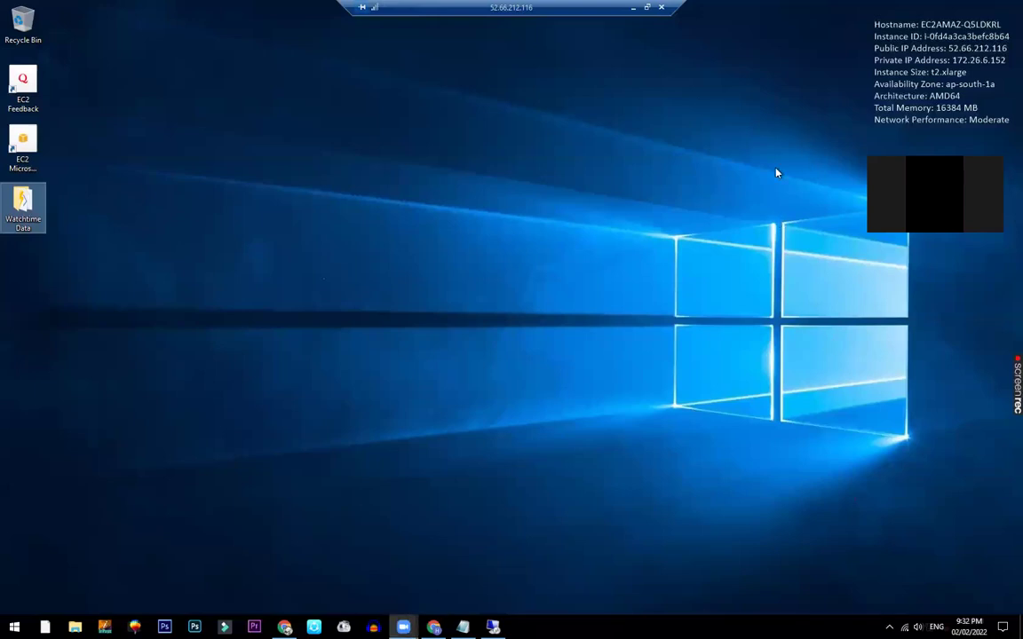
left_click(685, 215)
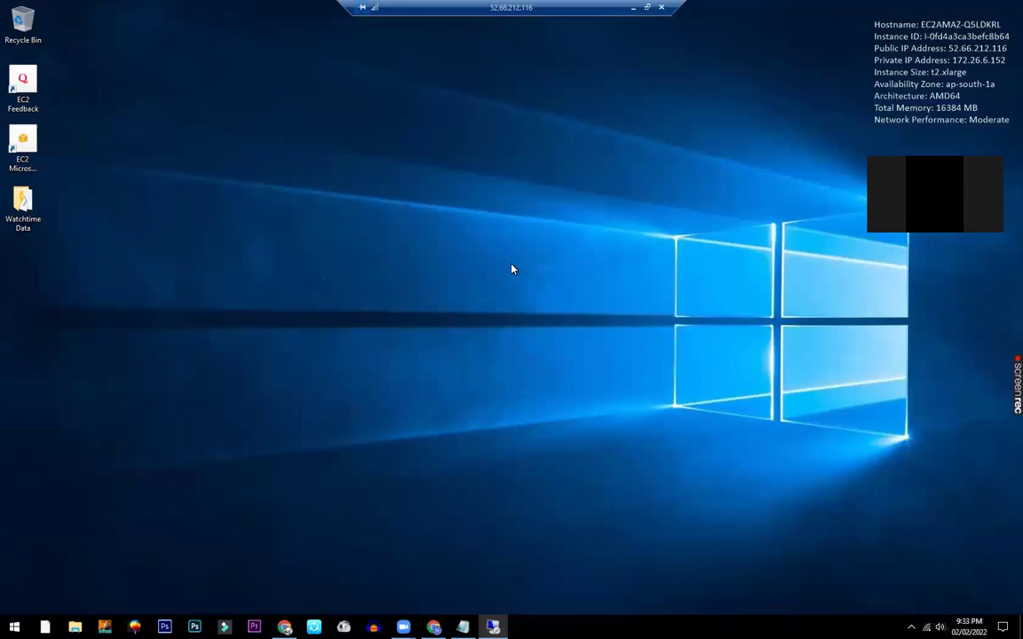
Step: Install Google Chrome by running ChromeSetup from the remote Watchtime Data folder, and close the folder and Chrome's welcome window
double_click(26, 204)
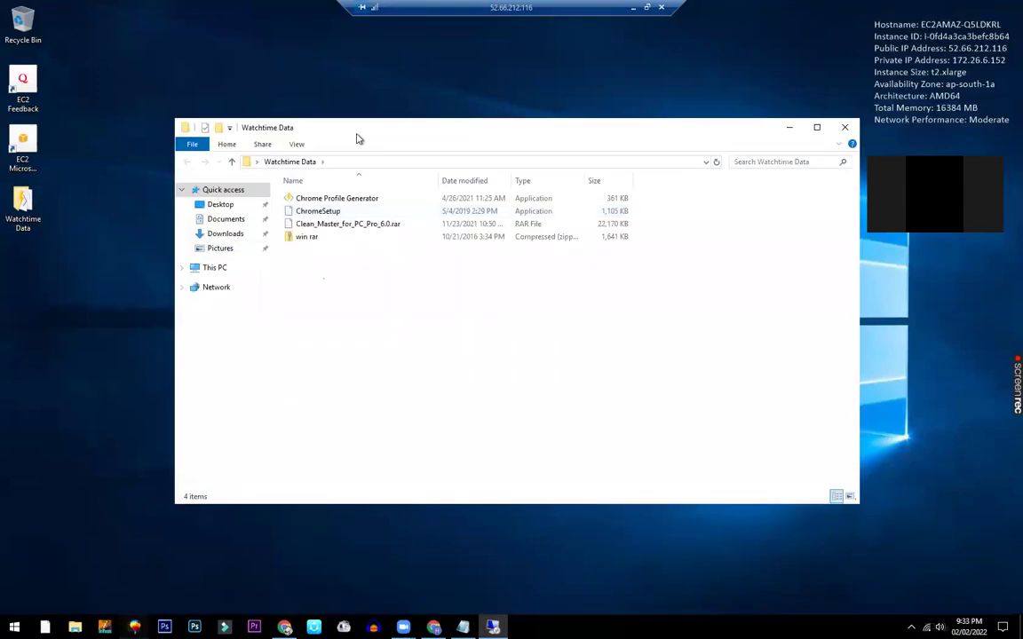
key("super+Up")
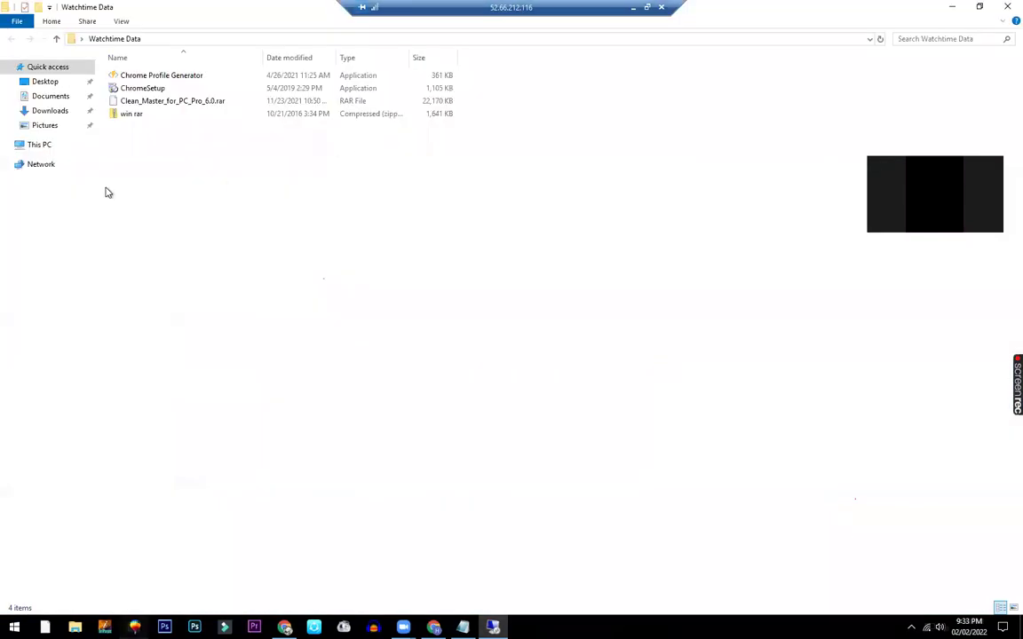
double_click(167, 90)
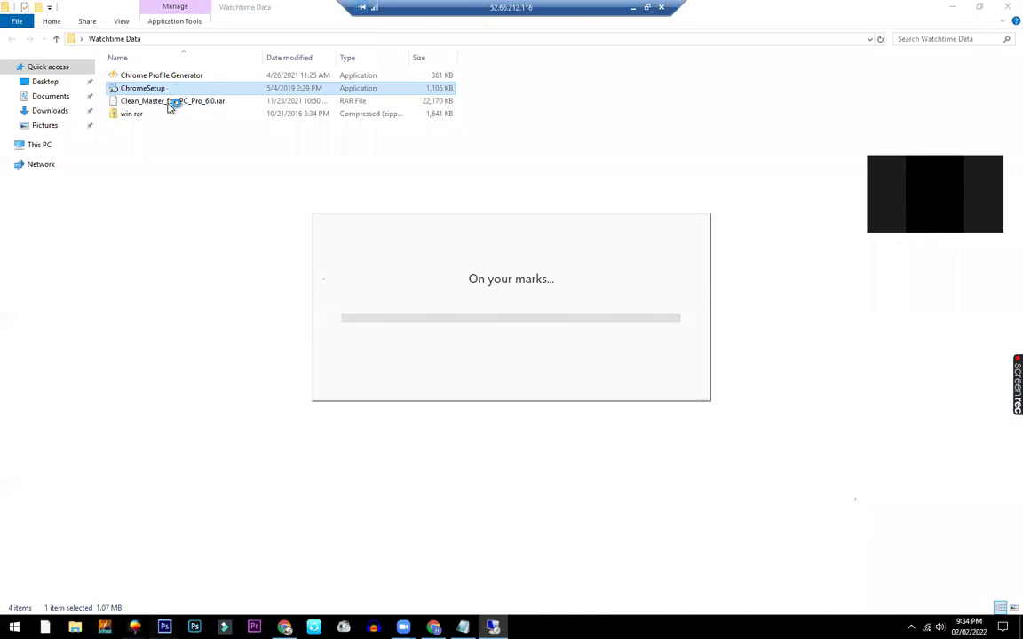
left_click(950, 8)
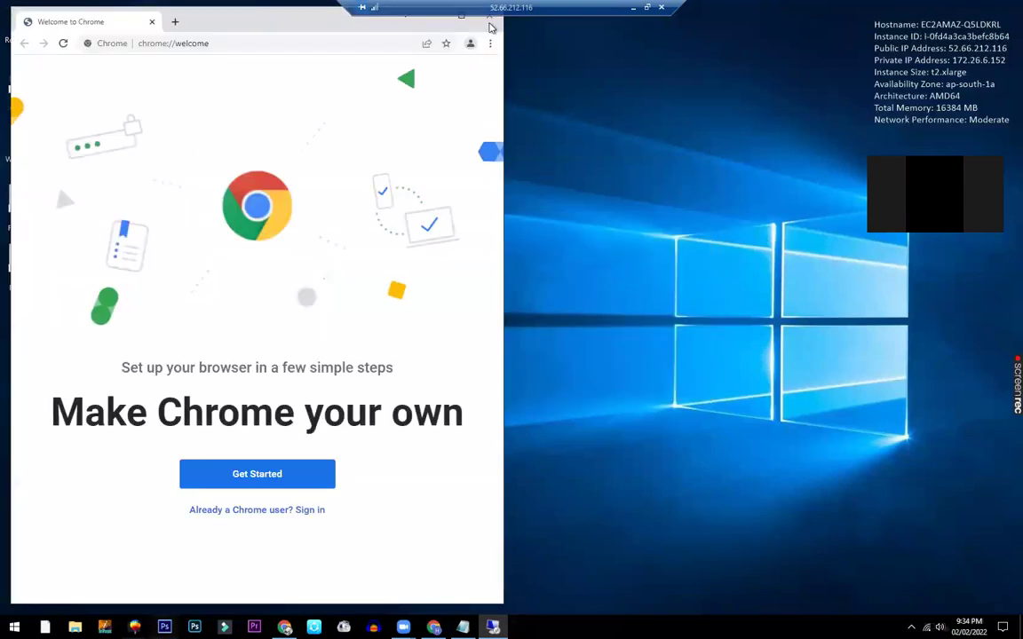
left_click(488, 16)
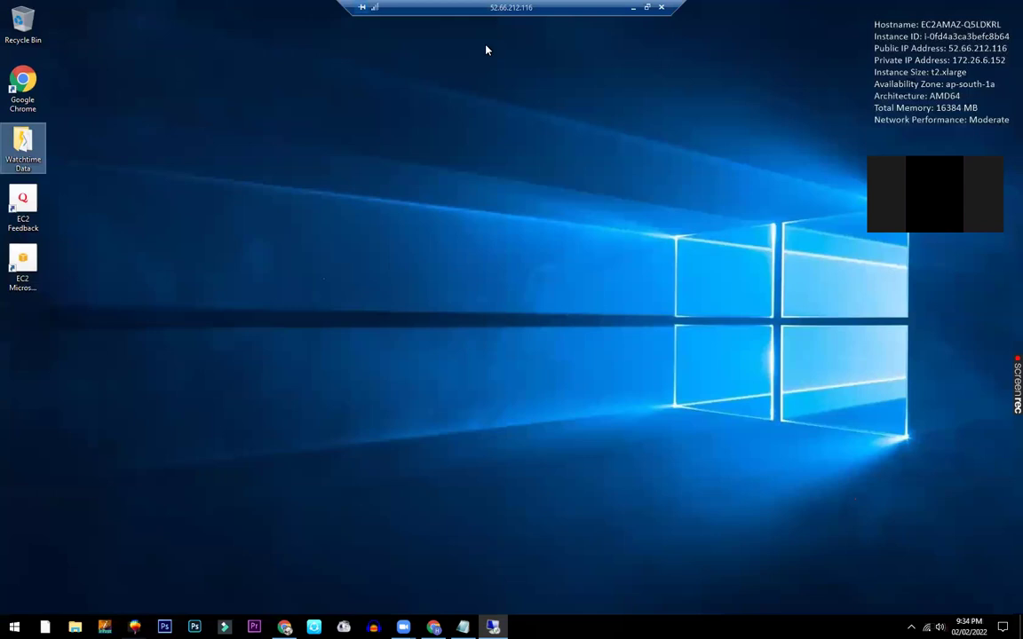
right_click(110, 134)
left_click(129, 166)
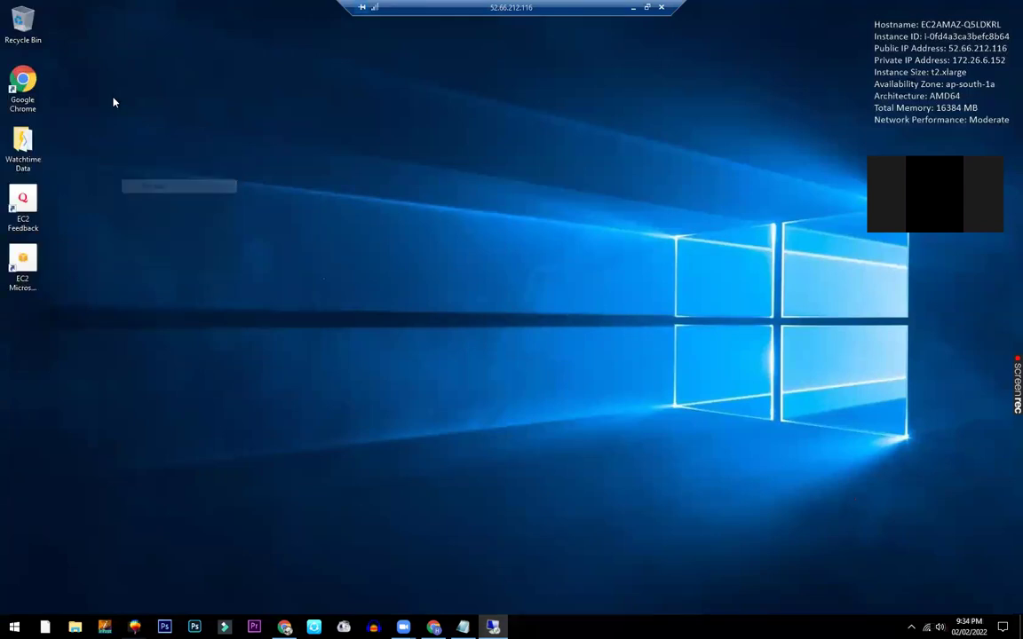
Step: Open Chrome maximized and add a profile named 1 without an account, keeping the desktop shortcut option and the orange theme
double_click(26, 83)
double_click(256, 23)
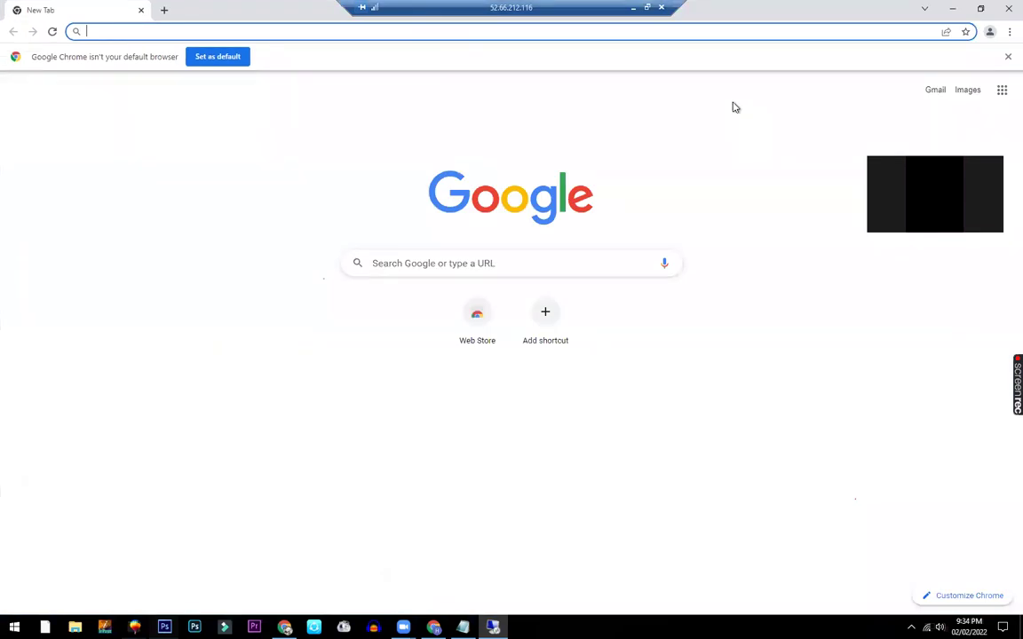
left_click(991, 32)
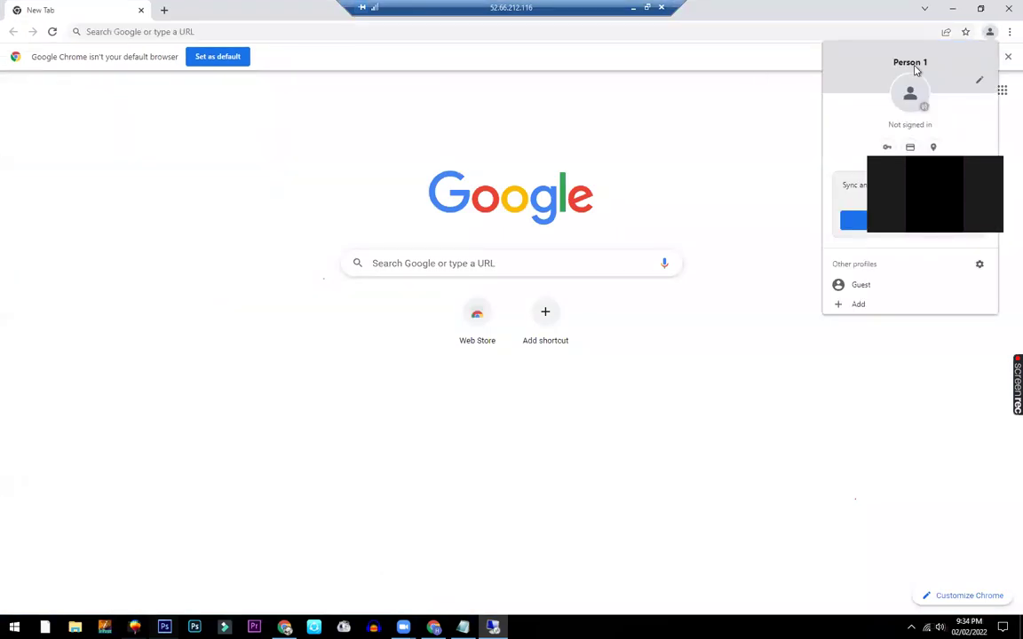
left_click(843, 305)
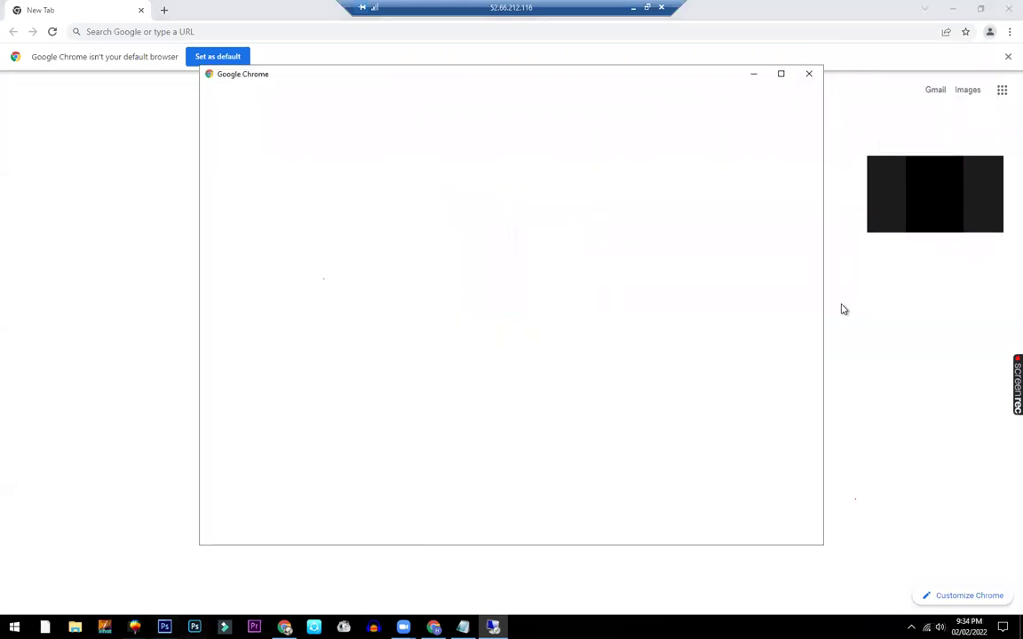
left_click(509, 407)
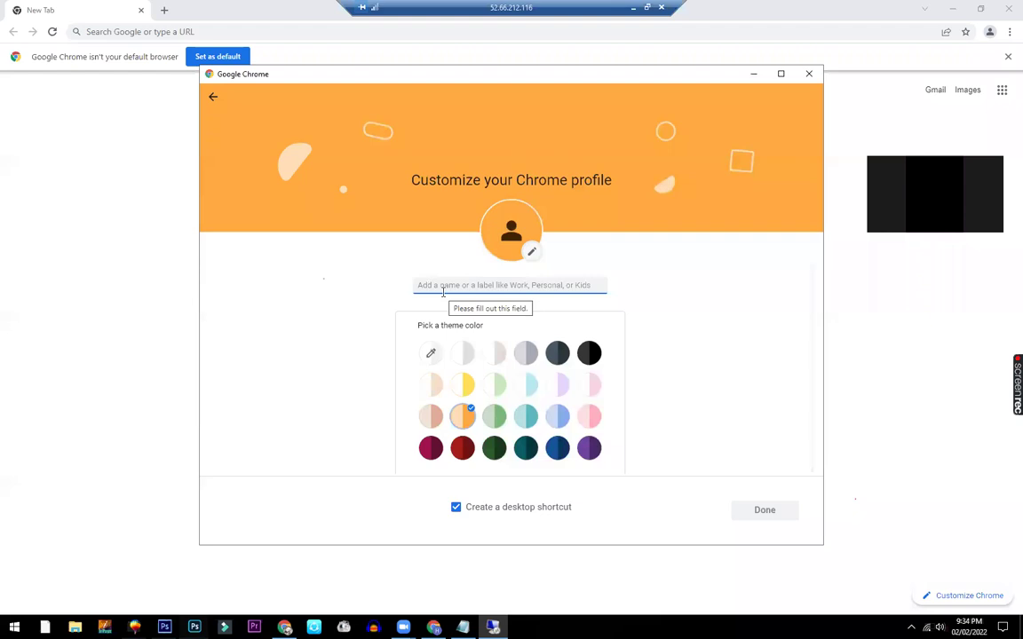
type("1")
left_click(754, 512)
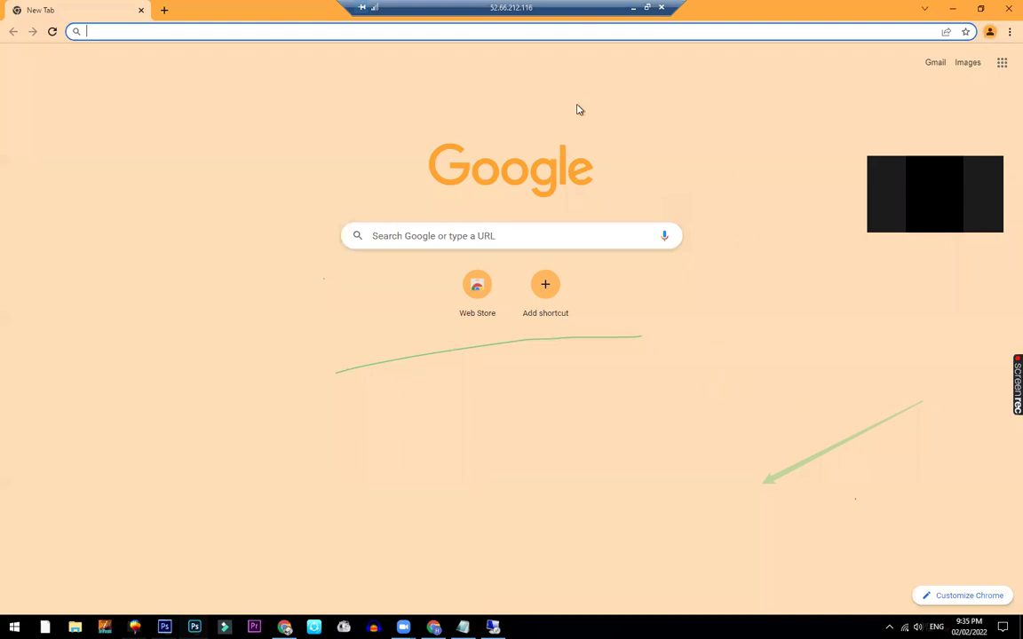
Step: Erase the annotation lines, arrows and dots that meeting participants drew over the shared screen
left_click(558, 338)
left_click(778, 475)
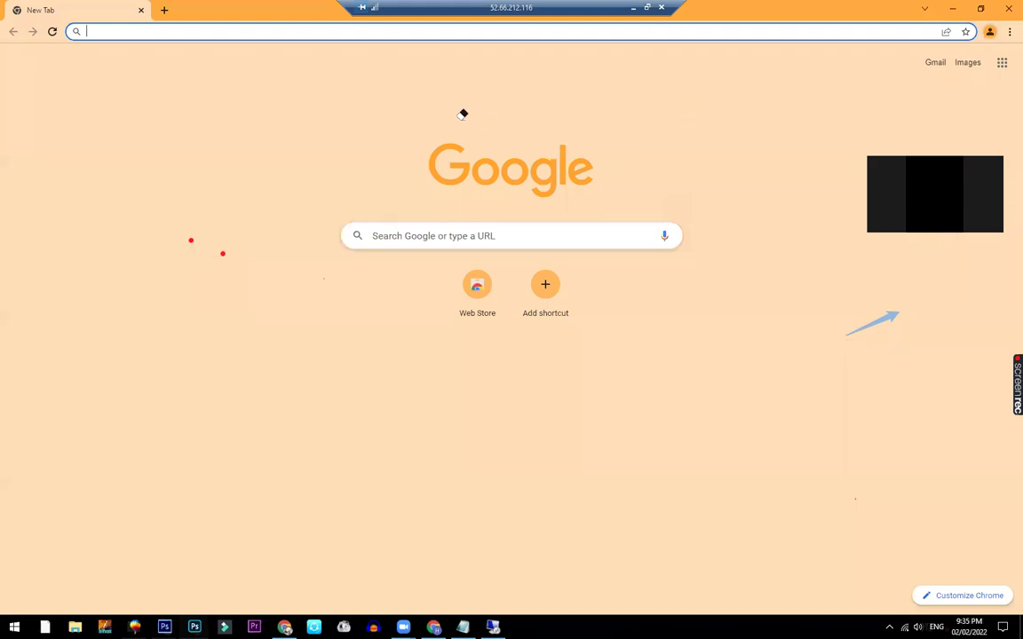
left_click(222, 254)
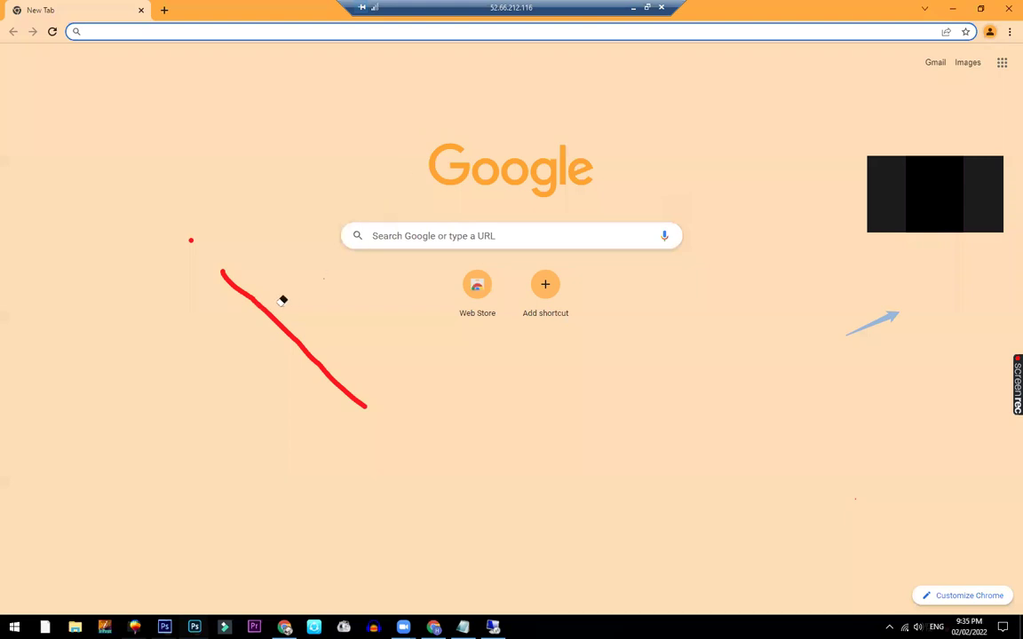
left_click(260, 302)
left_click(192, 238)
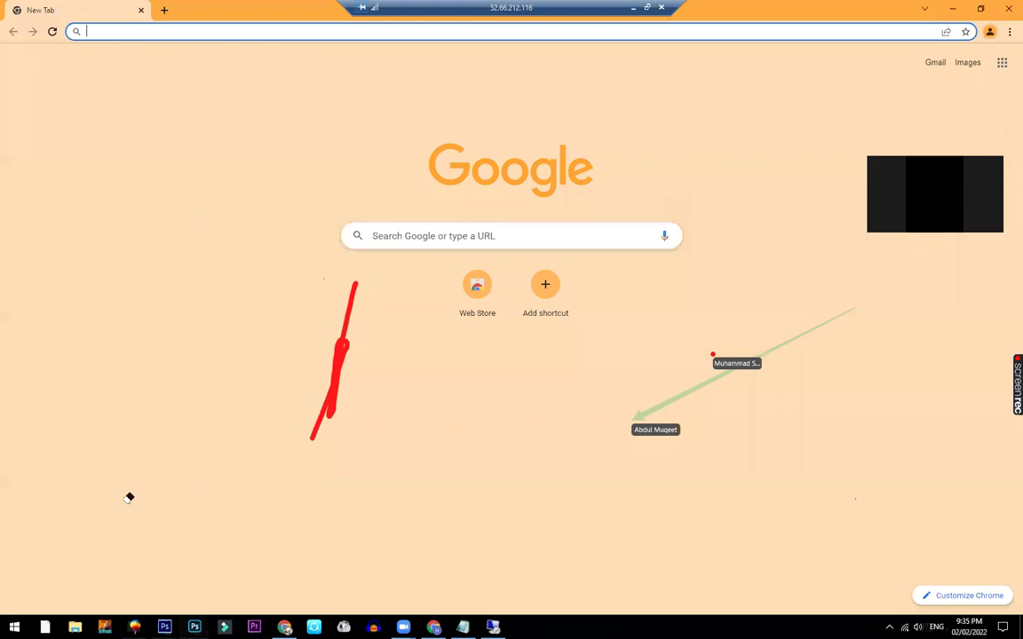
left_click(338, 336)
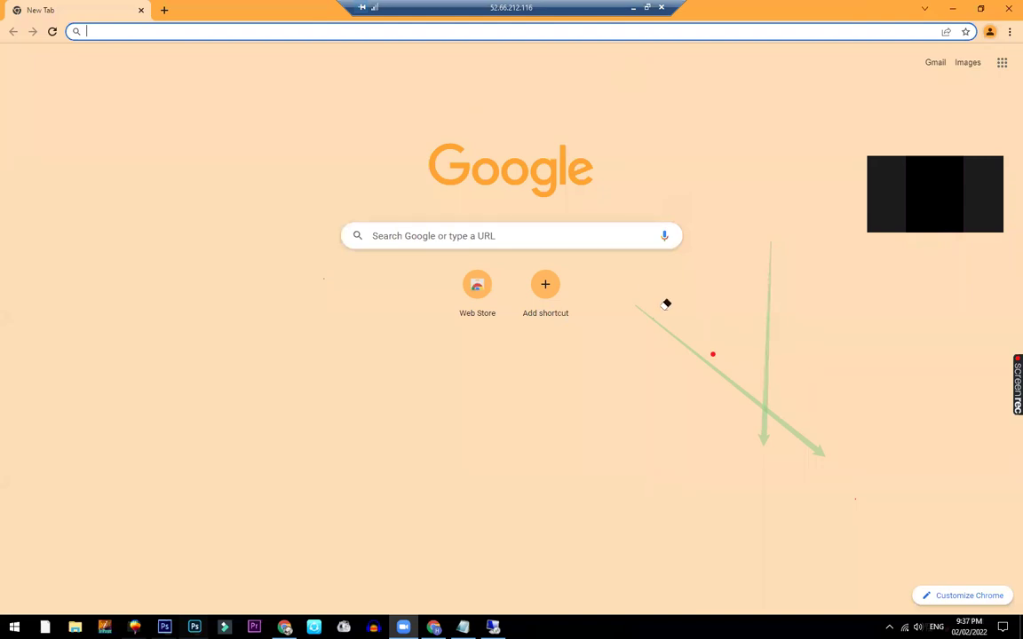
left_click(769, 345)
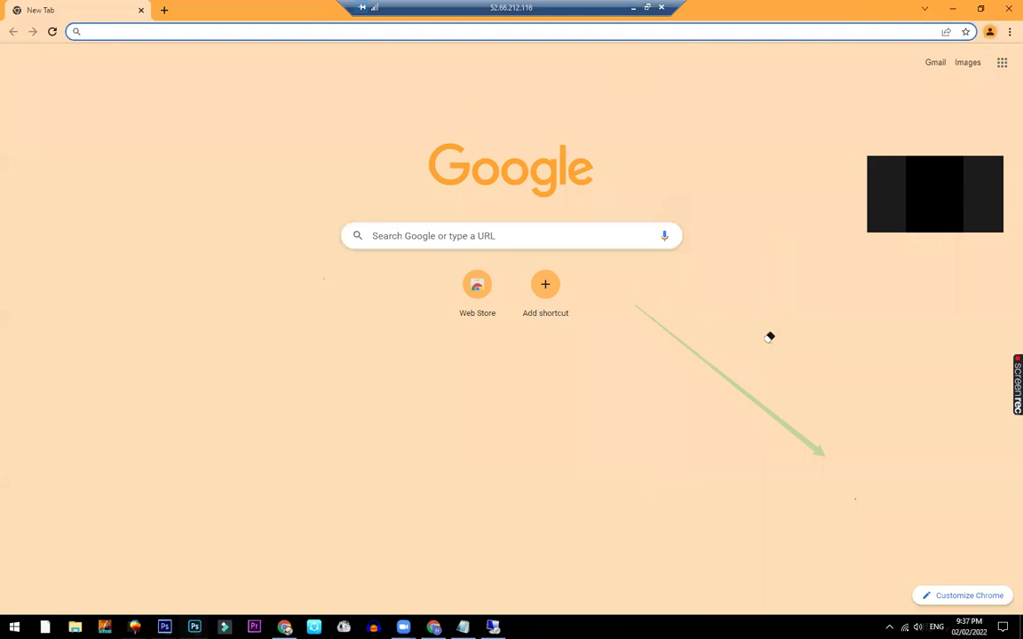
left_click(740, 384)
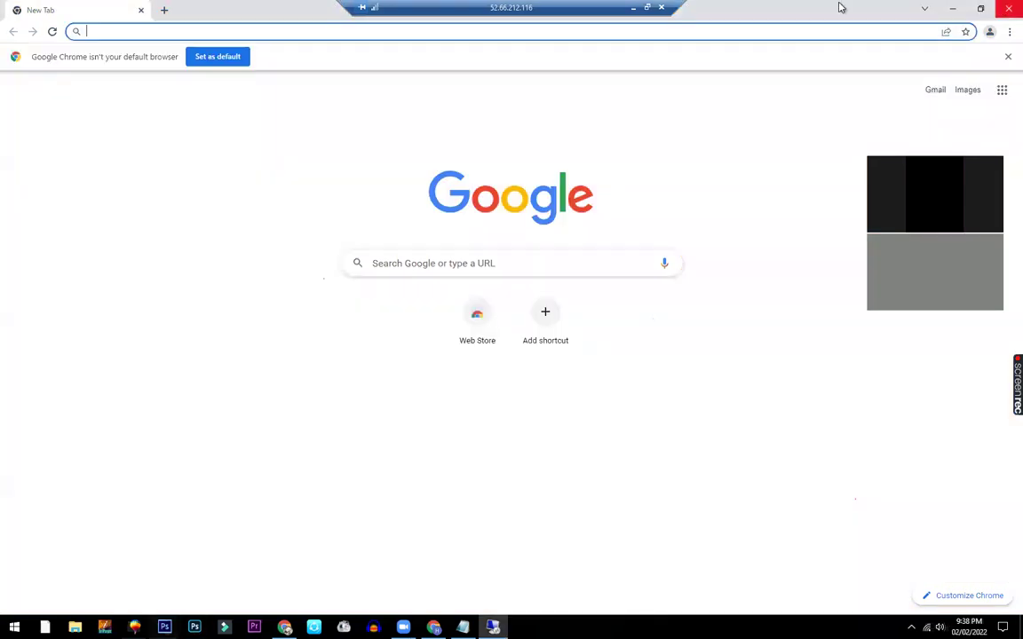
Step: Close Chrome and generate 50 profiles with Chrome Profile Generator from the Watchtime Data folder, using start number 2 and name prefix Chrome-
left_click(1008, 8)
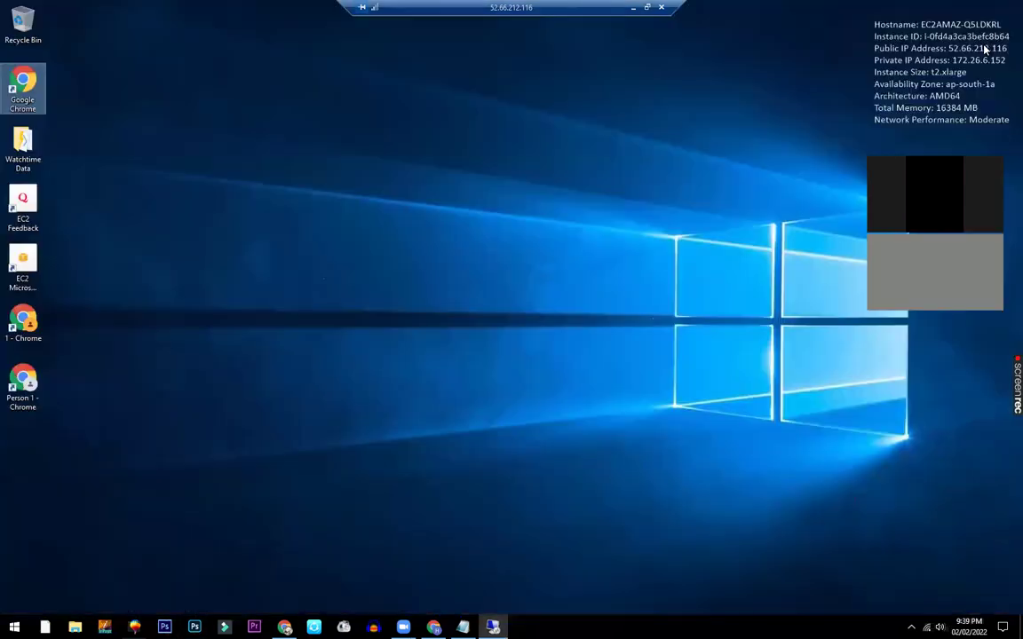
double_click(23, 147)
left_click(306, 212)
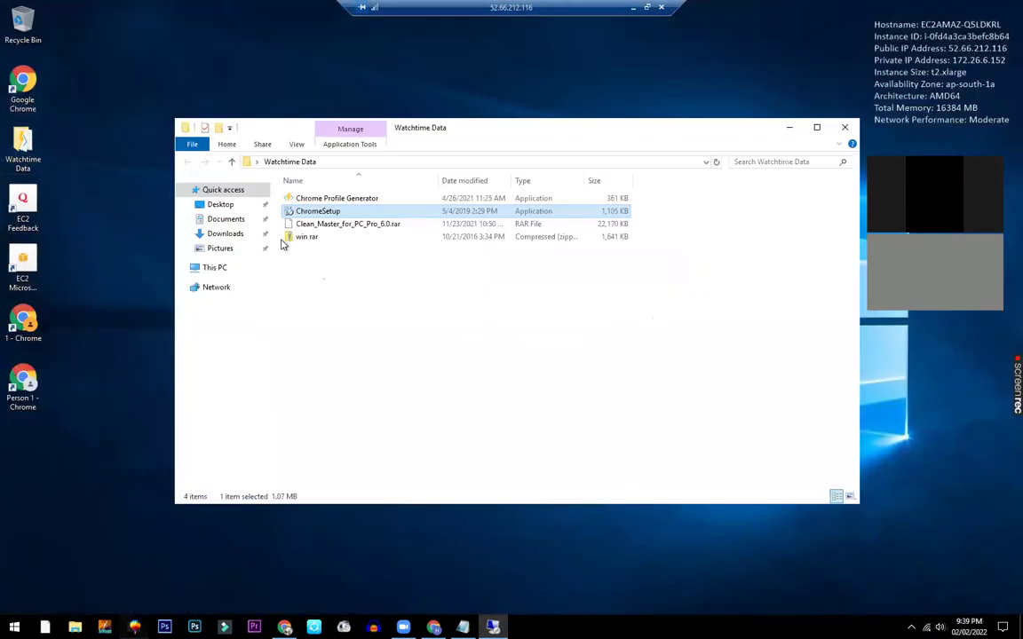
double_click(315, 199)
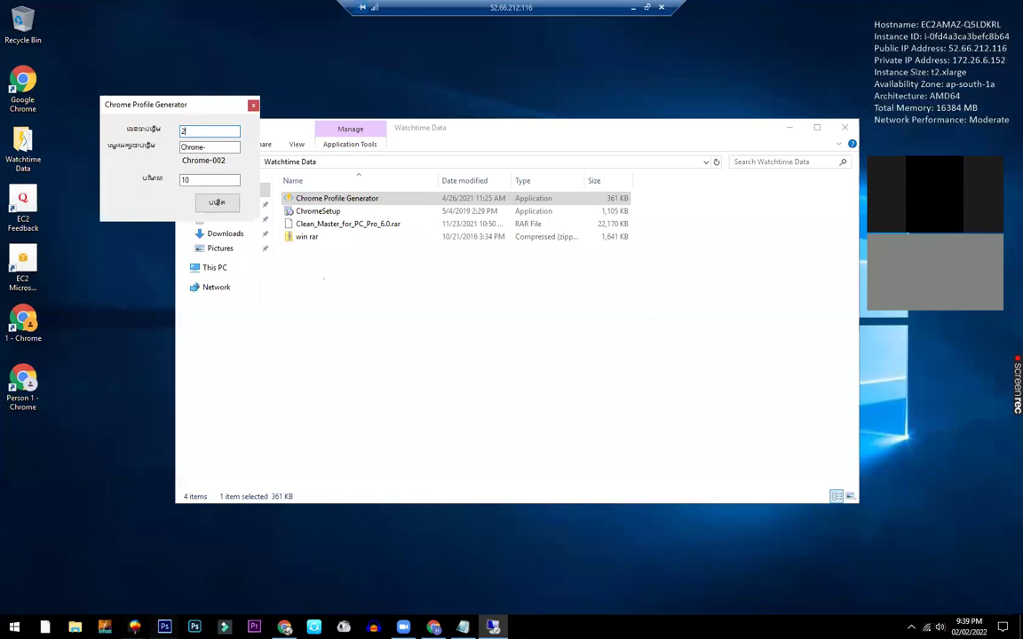
double_click(200, 180)
type("50")
left_click(214, 204)
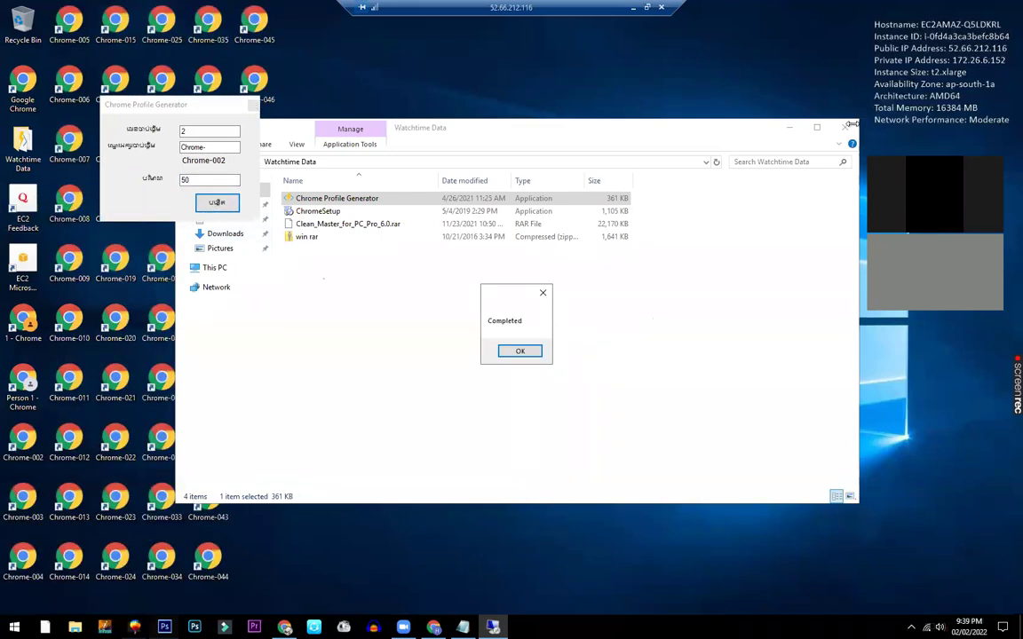
Step: Dismiss the generator's completion notice and close the Watchtime Data folder and Chrome Profile Generator
left_click(536, 353)
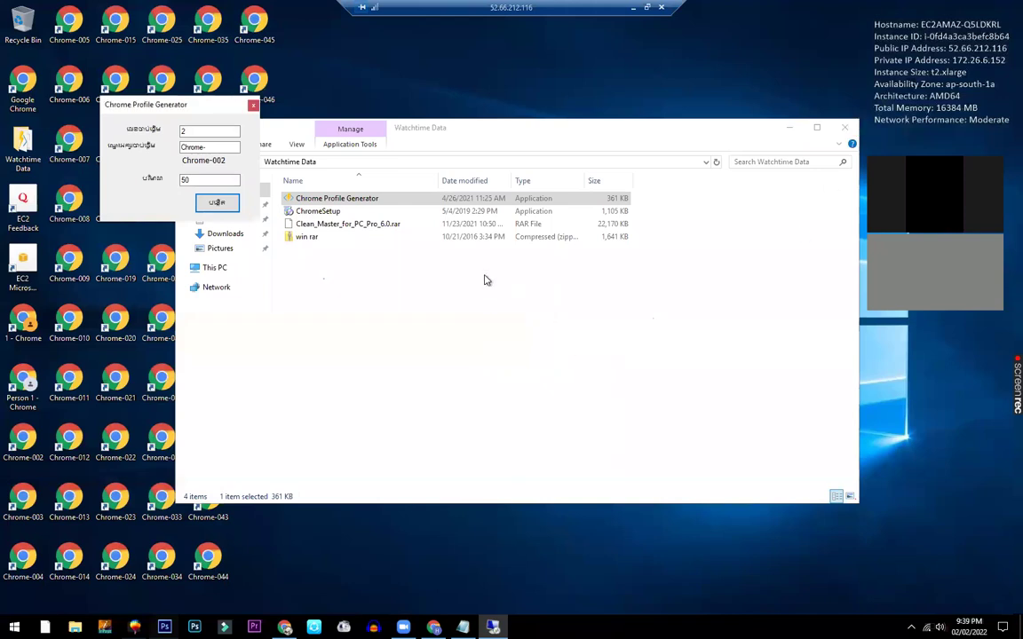
left_click(845, 128)
left_click(253, 105)
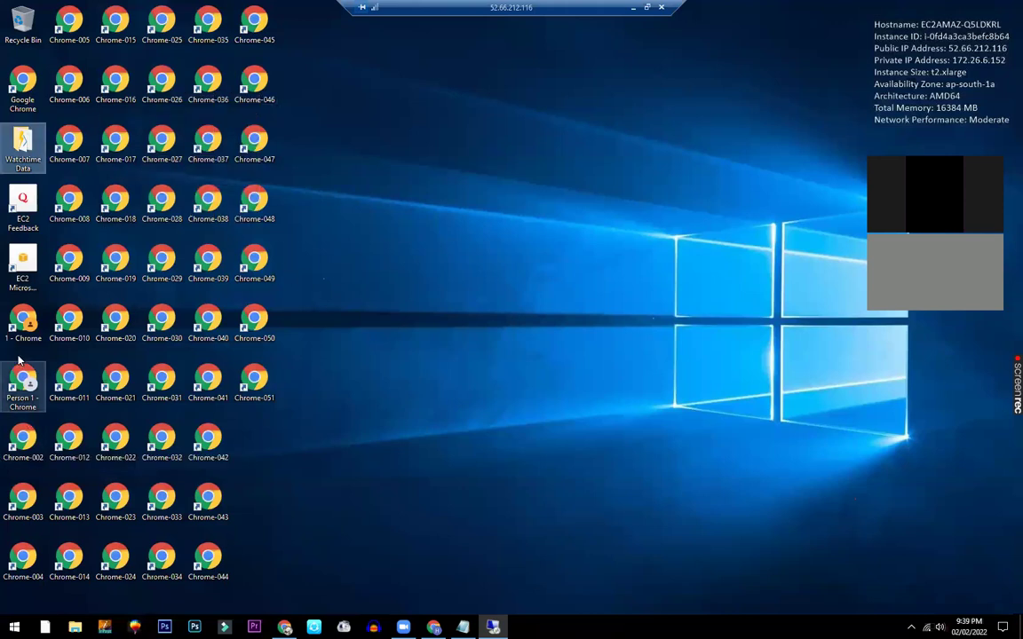
Step: Close the briefly opened Chrome window of profile 1 and delete the Person 1 - Chrome shortcut from the remote desktop
left_click(24, 322)
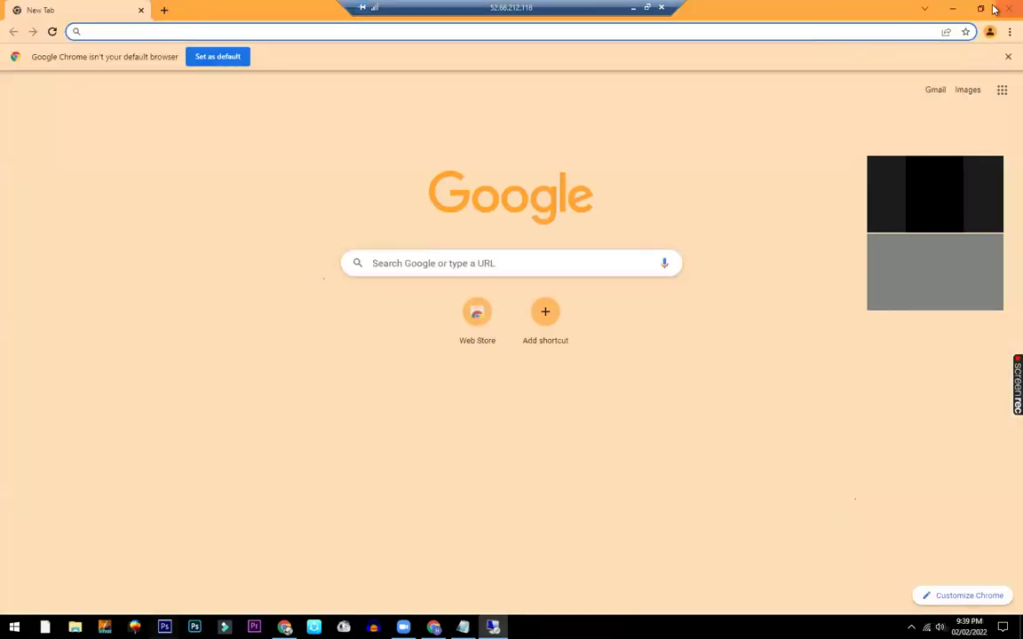
key("alt+F4")
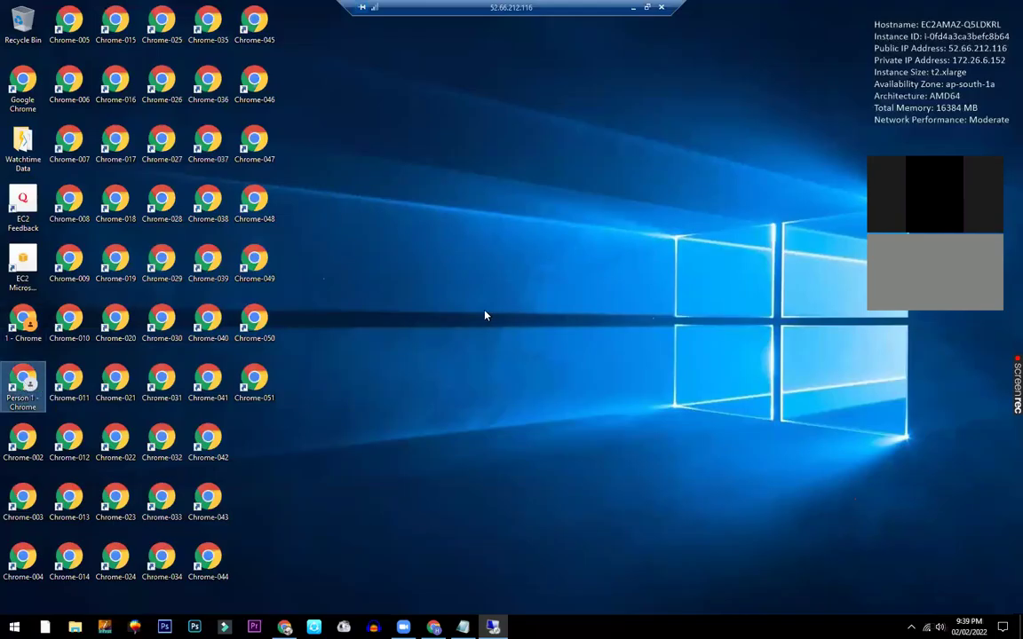
key("Delete")
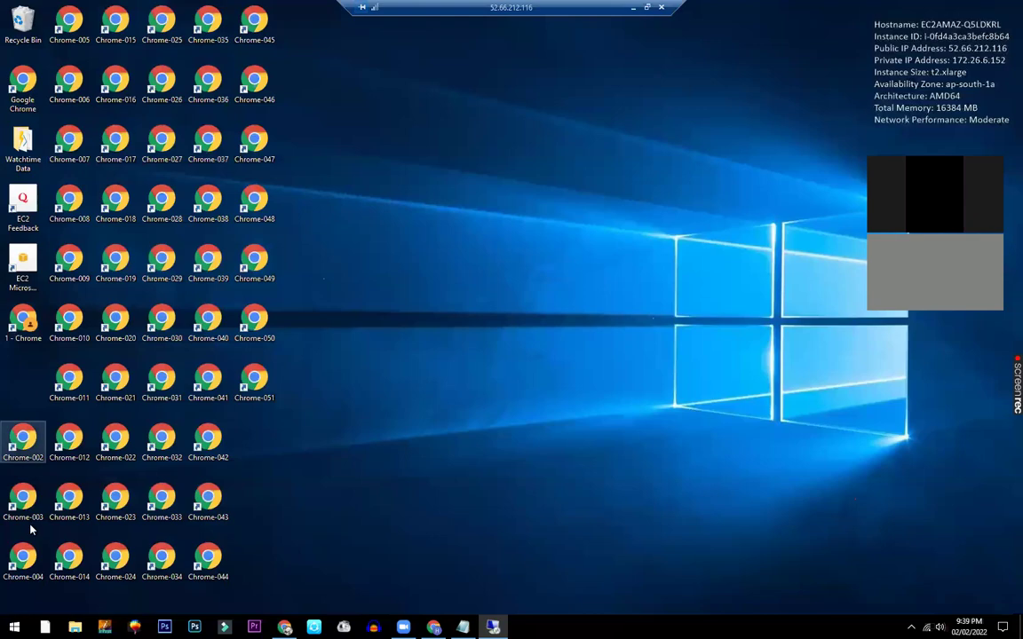
Step: Open Chrome with profile 1 from its desktop shortcut and search Google for browsec vpn
double_click(24, 322)
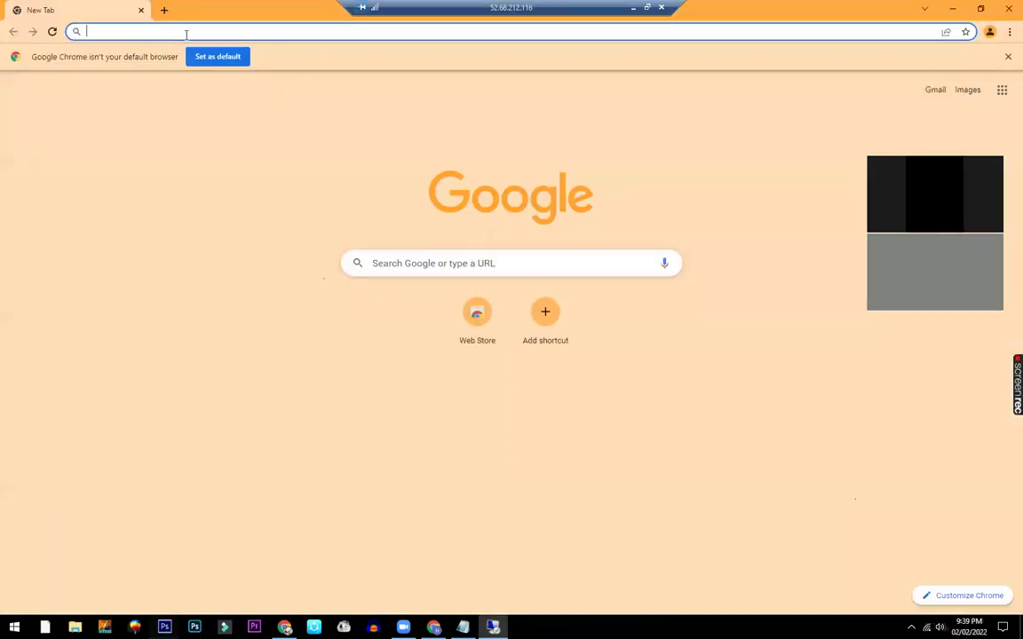
type("b")
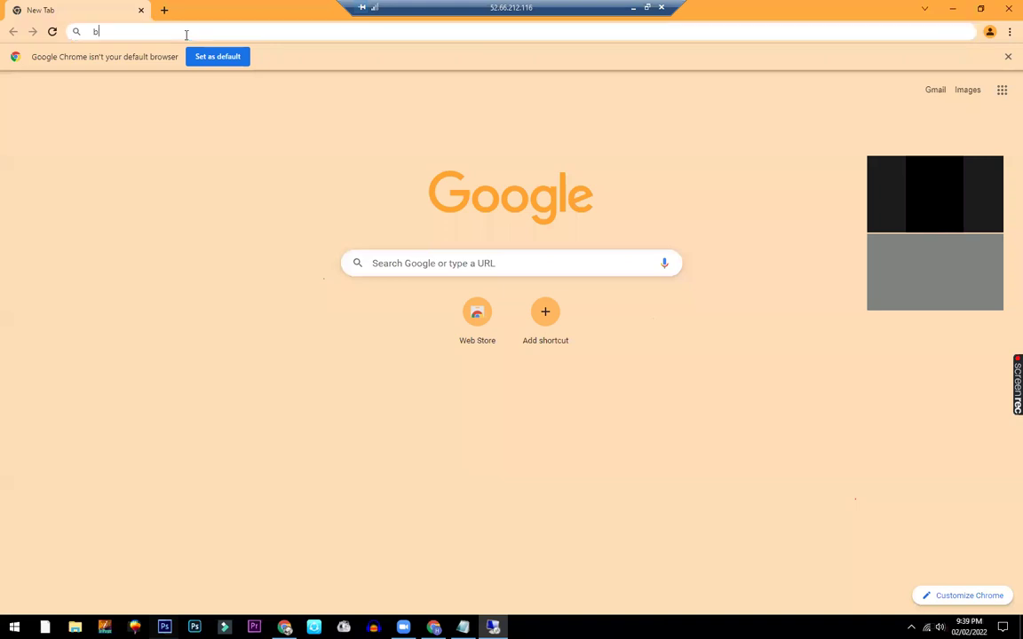
type("rowsec")
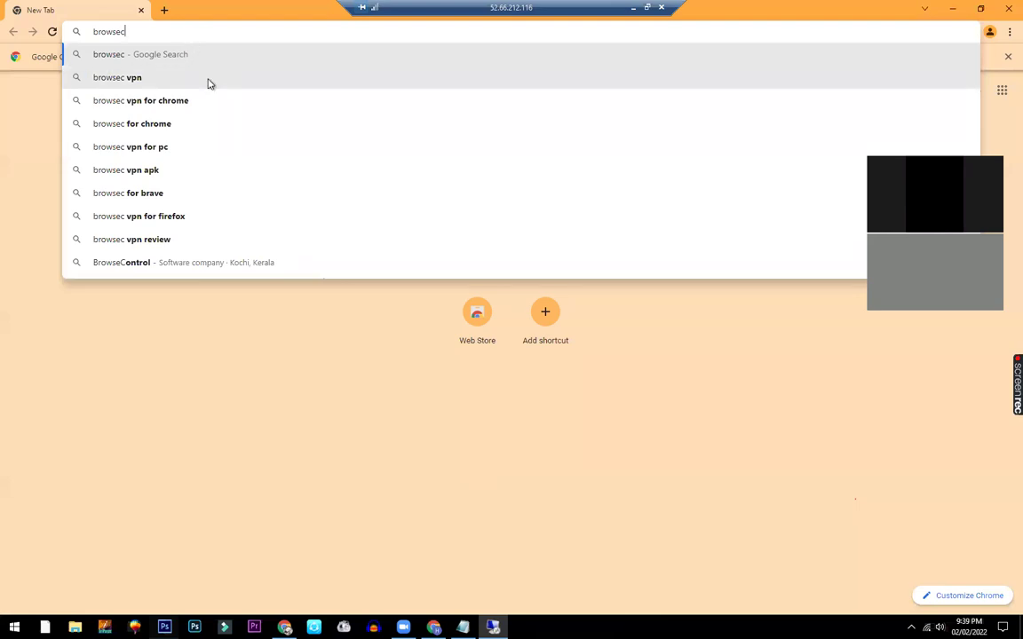
key("Down")
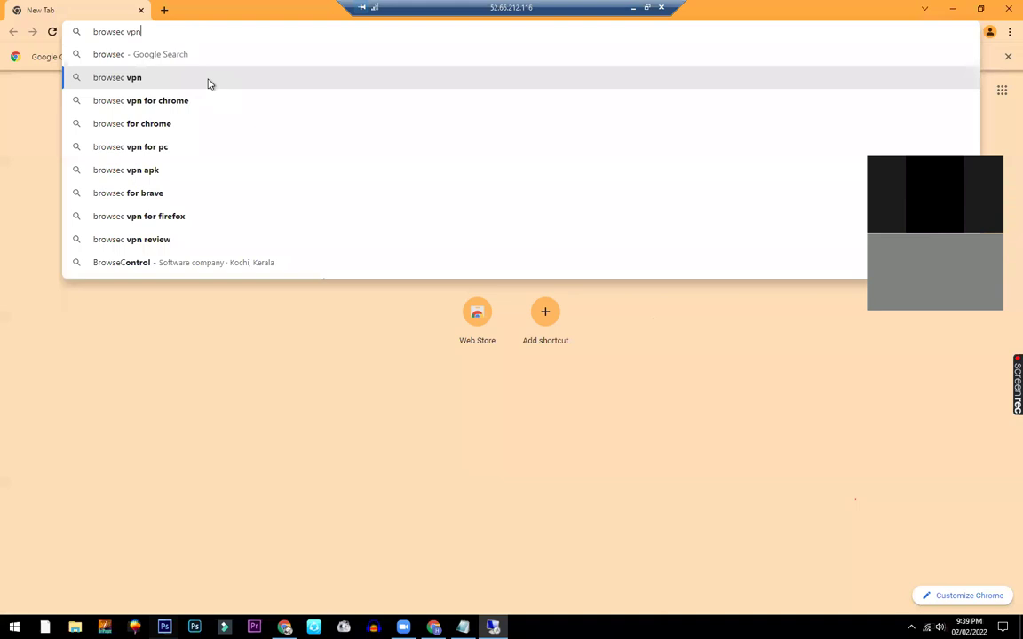
key("Return")
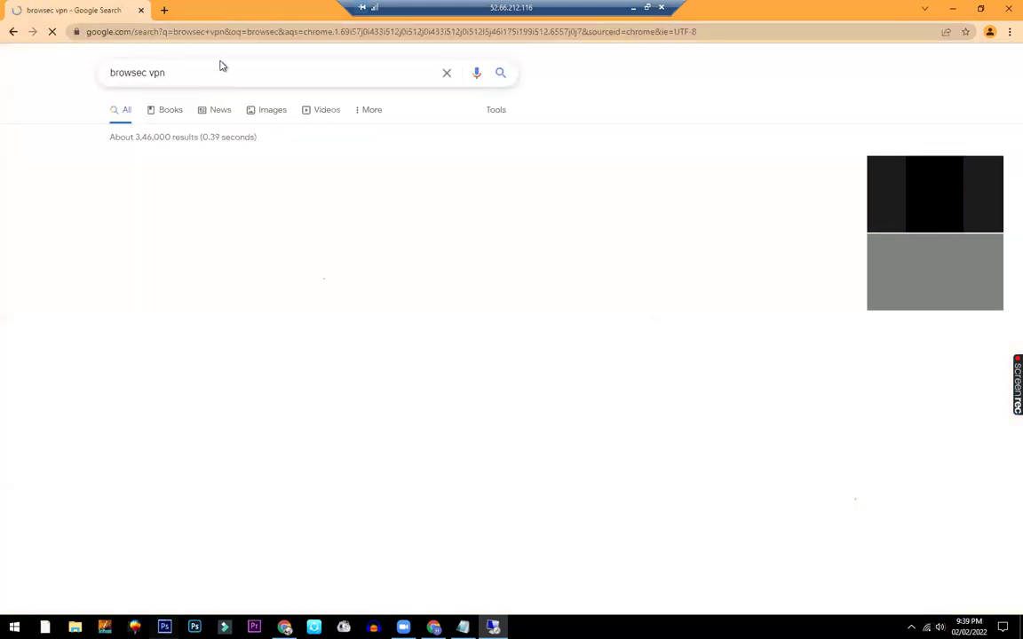
Step: Restore the profile 1 Chrome window to a small size and place it clear of the desktop shortcuts
left_click(205, 73)
key("super+Down")
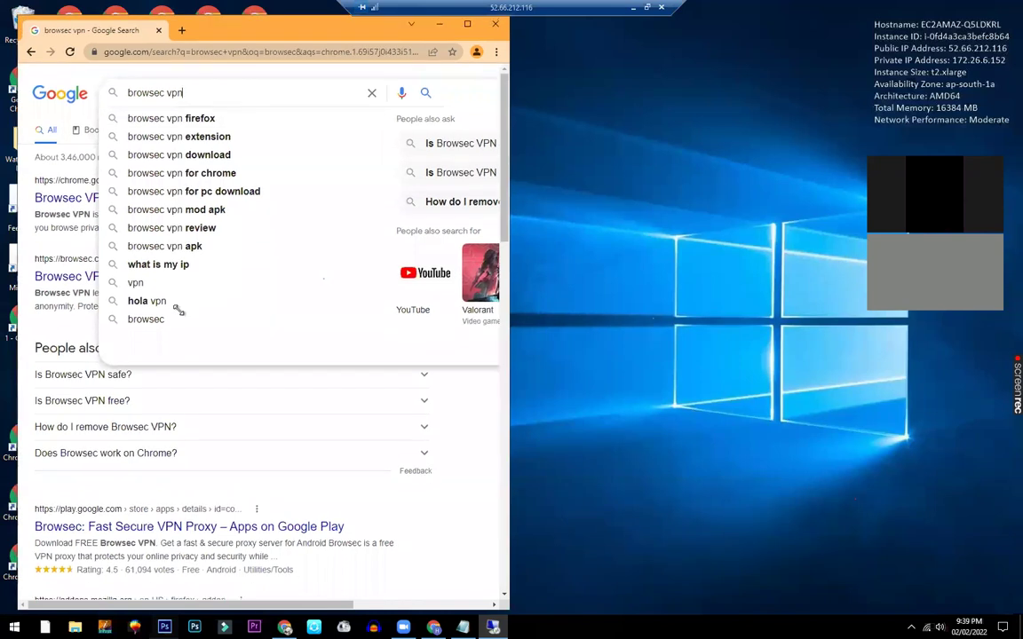
left_click_drag(206, 428, 472, 163)
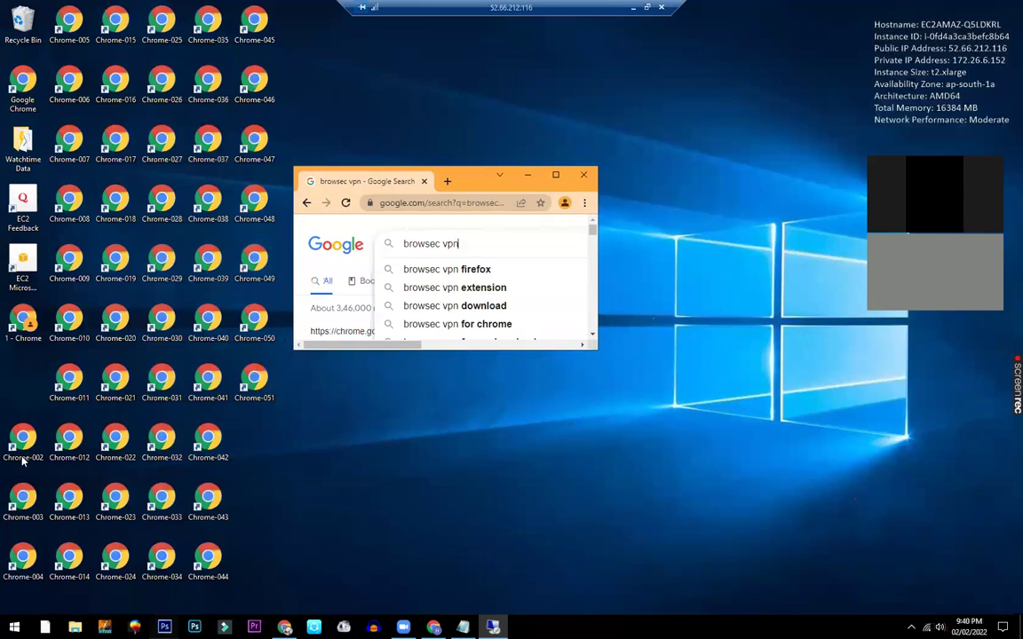
Step: Open the generated profiles Chrome-002 through Chrome-006 from their desktop shortcuts
double_click(23, 437)
double_click(23, 497)
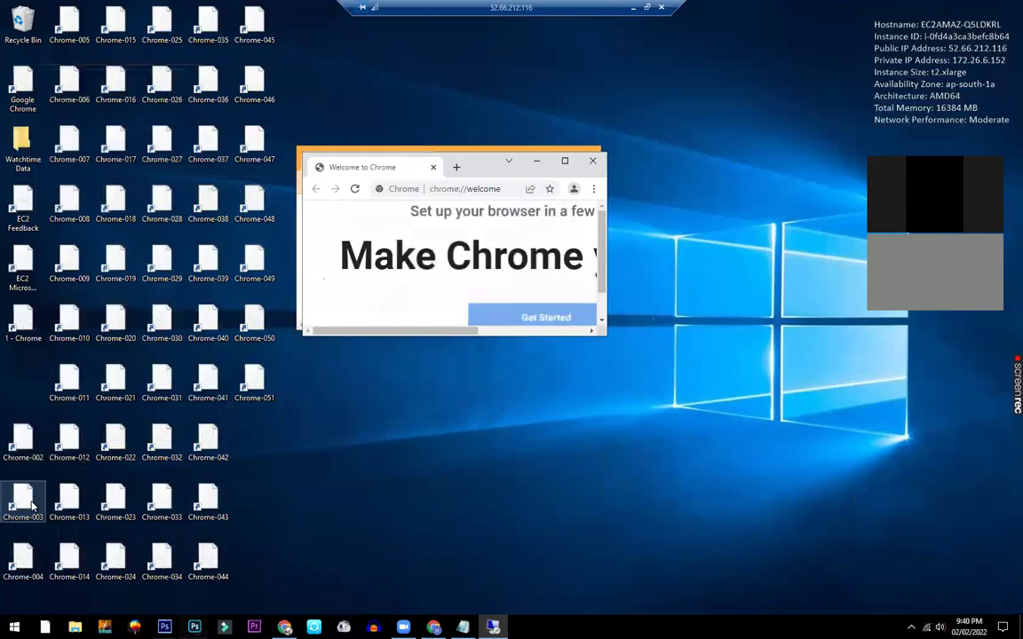
double_click(23, 557)
double_click(70, 24)
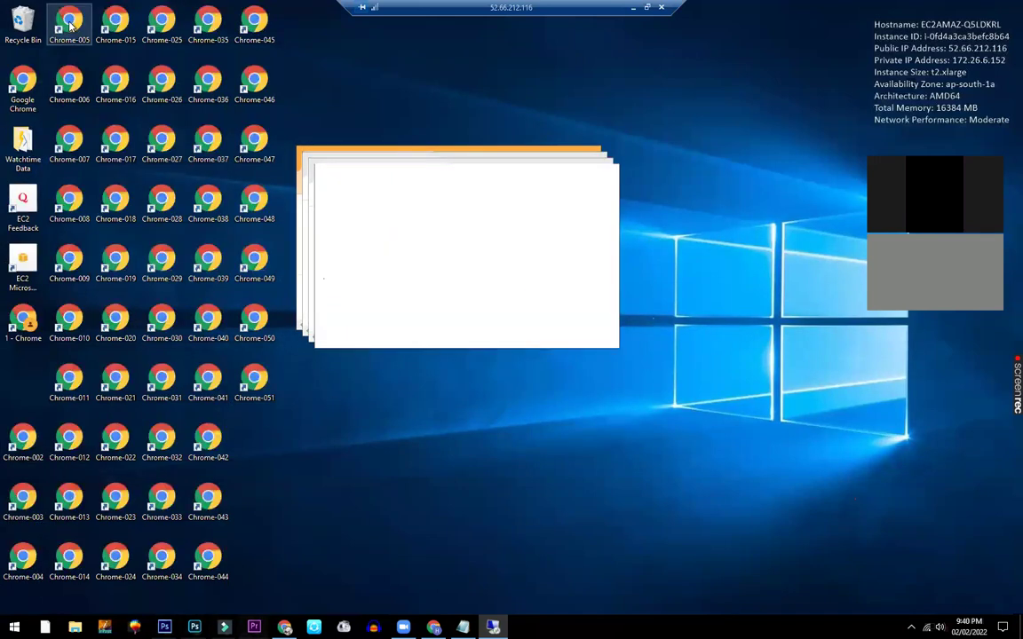
double_click(70, 81)
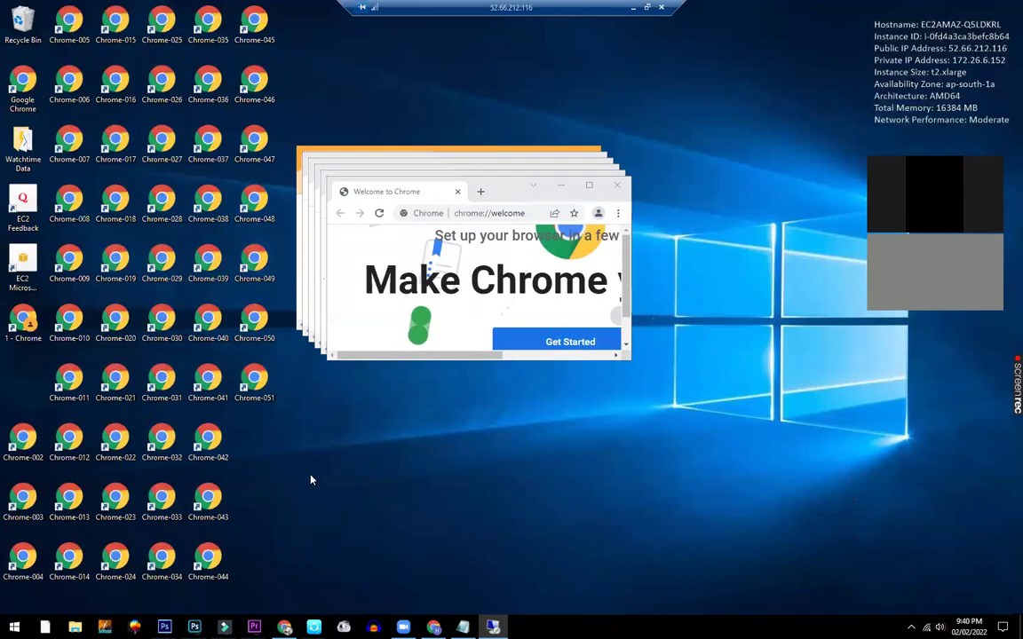
Step: Maximize the profile 1 window and add the Browsec VPN - Free VPN for Chrome extension from its Chrome Web Store search result
left_click(298, 149)
double_click(419, 147)
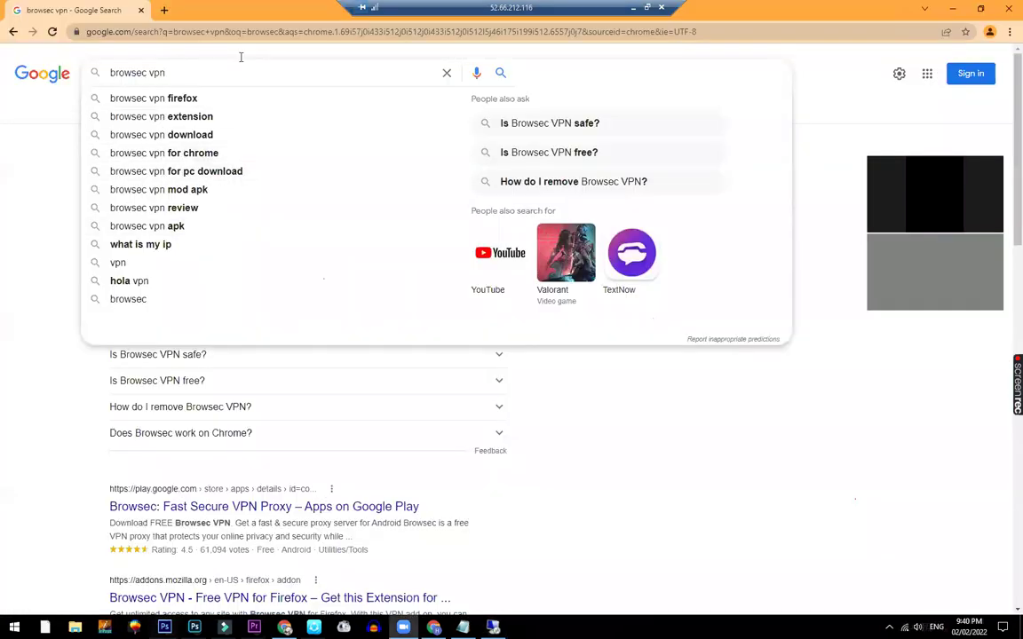
left_click(51, 153)
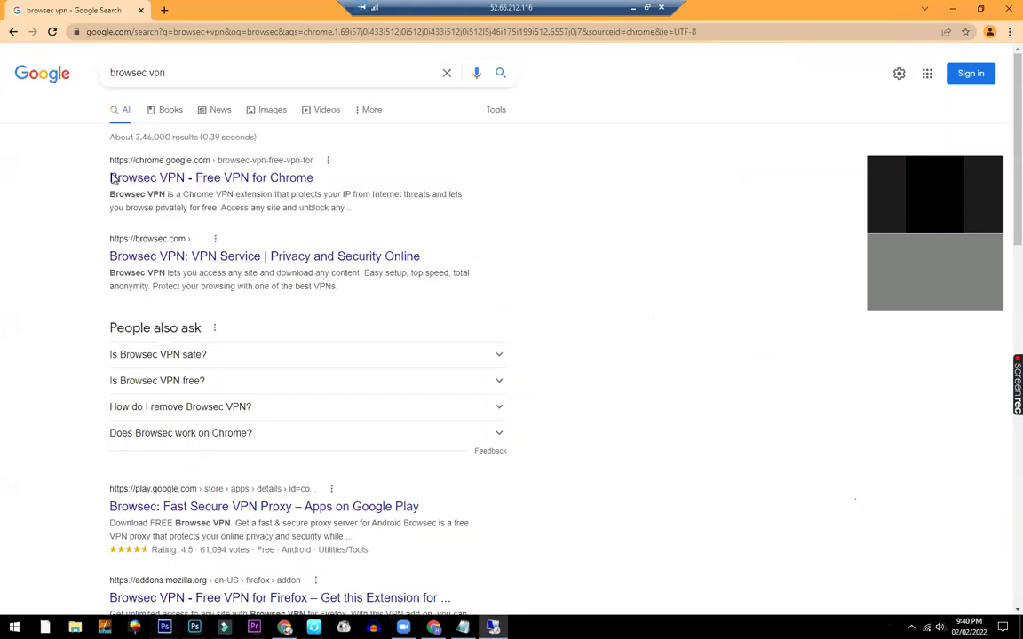
left_click(217, 183)
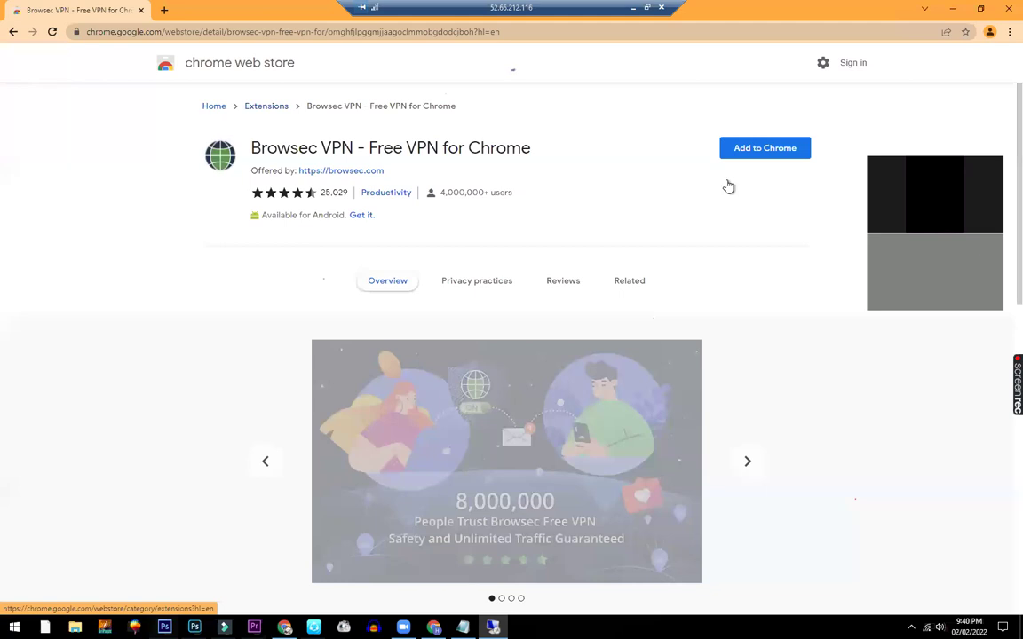
left_click(746, 151)
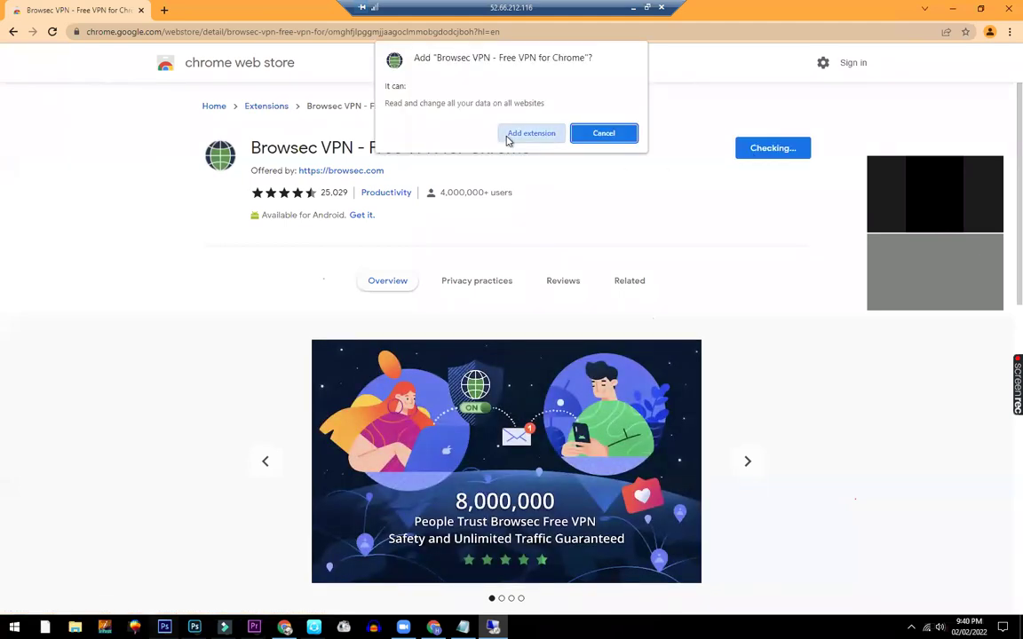
left_click(507, 138)
left_click(491, 591)
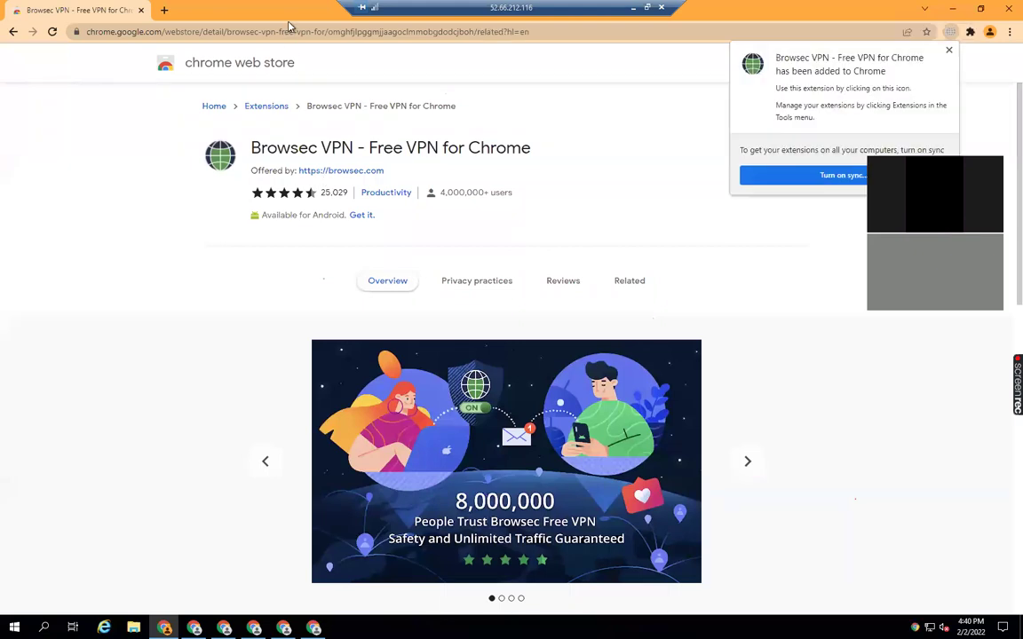
Step: Copy the Browsec VPN store page address from profile 1 and load it in the maximized Chrome-002 window
left_click(262, 31)
key("ctrl+c")
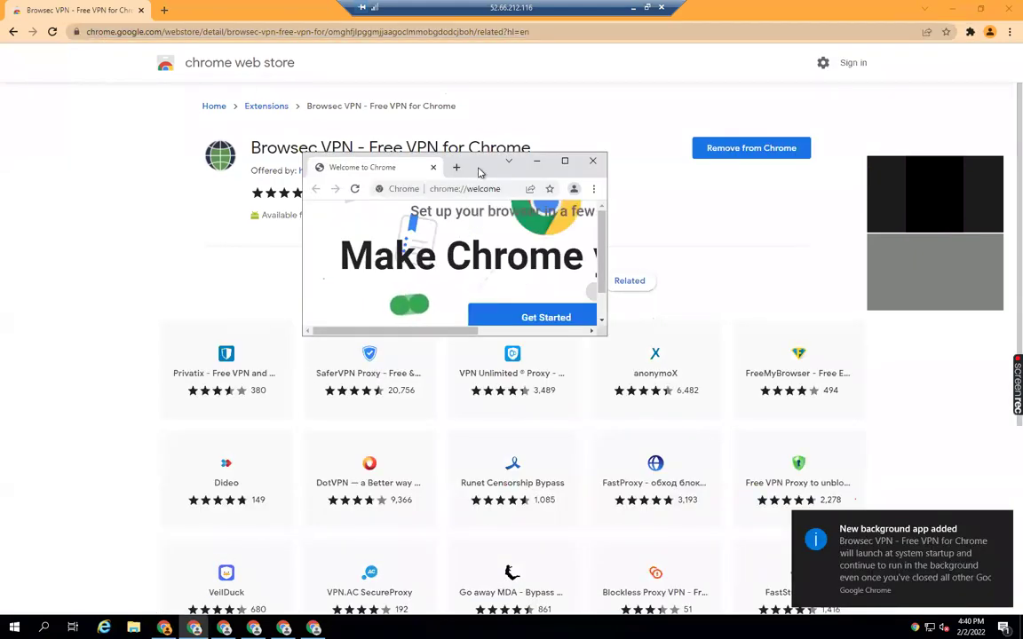
double_click(456, 169)
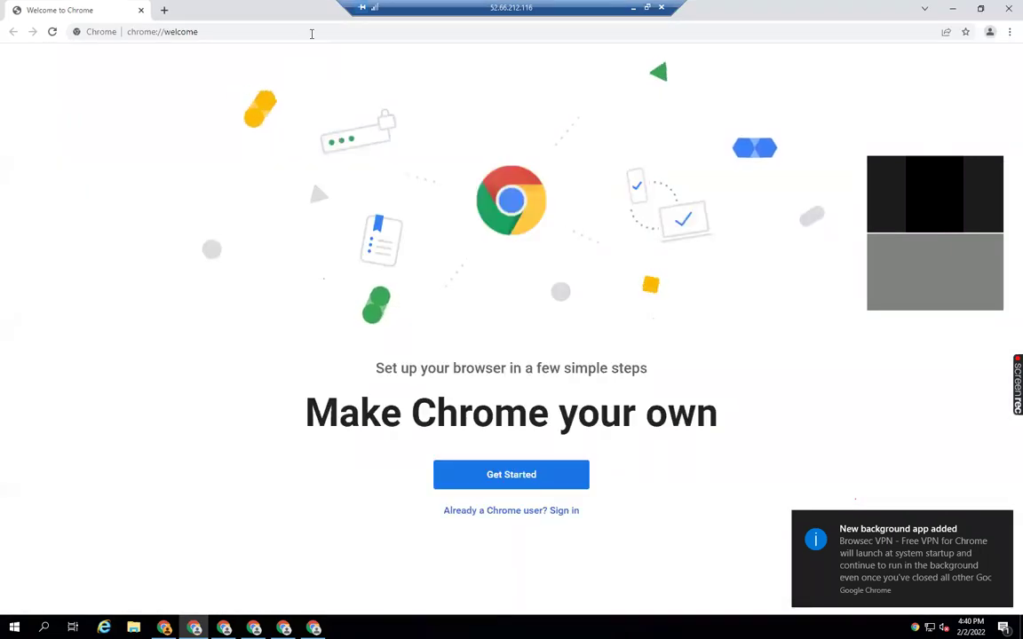
left_click(313, 32)
key("ctrl+v")
key("Return")
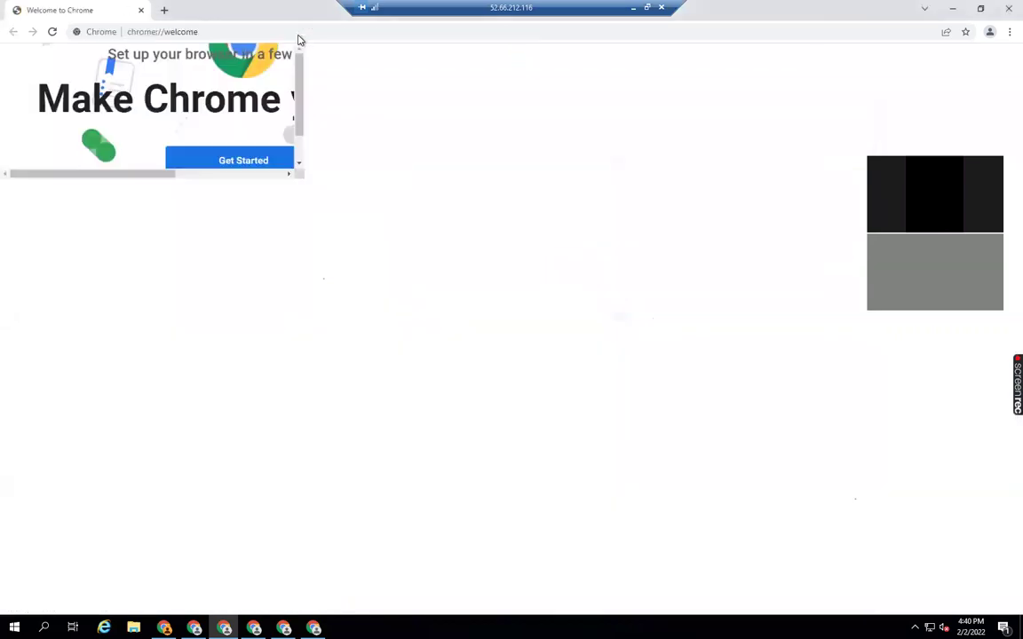
Step: Load the copied Browsec VPN store page in the maximized Chrome-003 and Chrome-004 windows
left_click(296, 31)
type("https://chrome.google.com/webstore/detail/browsec-vpn-free-vpn-for/omghfjlpggmjjaagoclmmobgdodcjboh/related?hl=en")
key("Return")
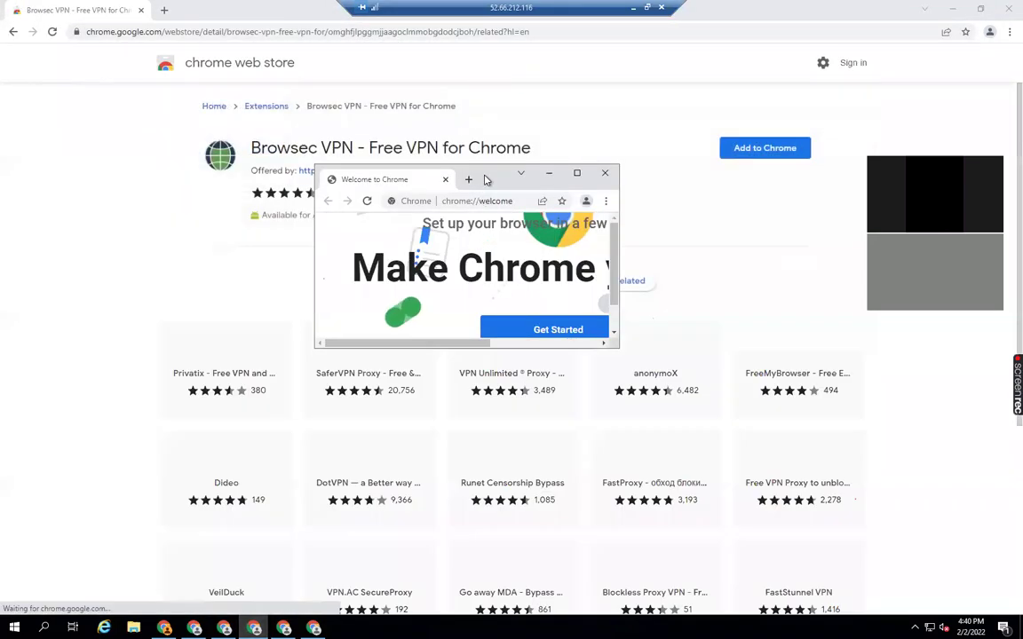
double_click(484, 178)
left_click(350, 32)
type("https://chrome.google.com/webstore/detail/browsec-vpn-free-vpn-for/omghfjlpggmjjaagoclmmobgdodcjboh/related?hl=en")
key("Return")
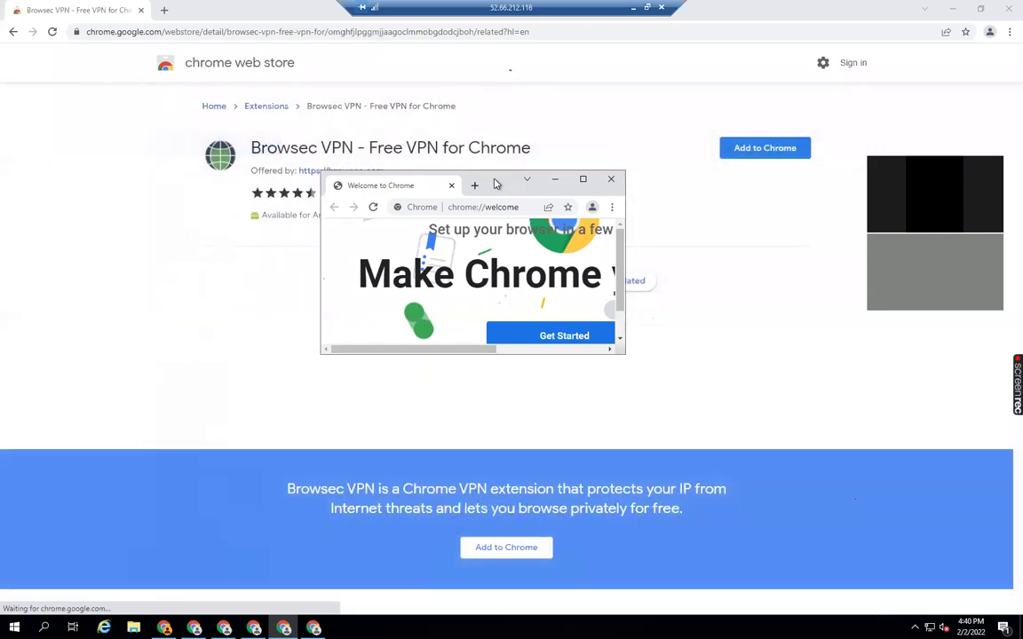
Step: Try to load the copied Browsec VPN store address in the maximized Chrome-005 window
left_click(400, 32)
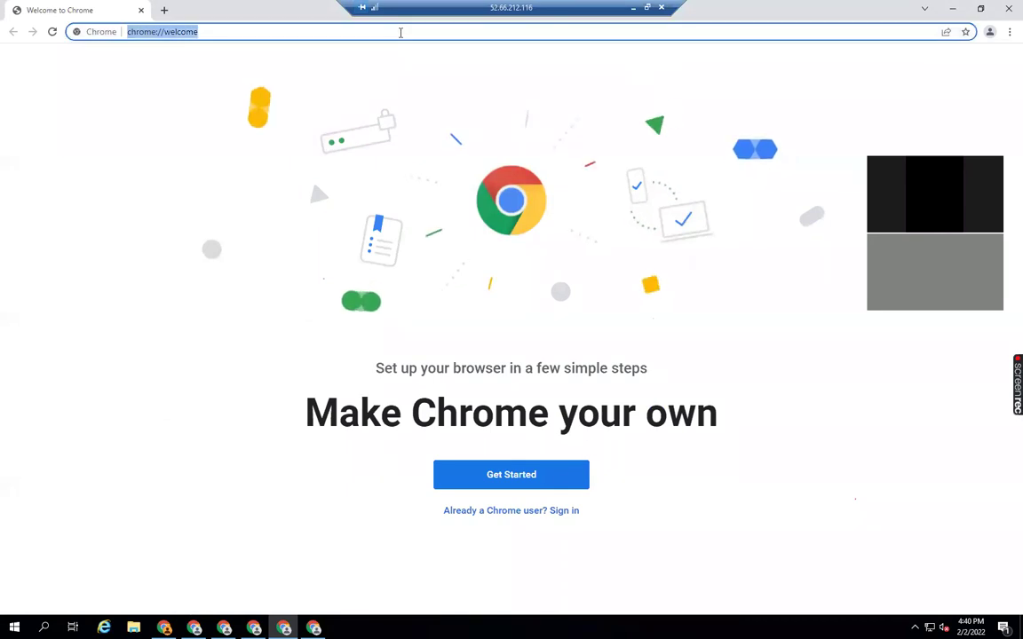
left_click(400, 33)
type("https://chrome.google.com/webstore/detail/browsec-vpn-free-vpn-for/omghfjlpggmjjaagoclmmobgdodcjboh/related?hl=en")
key("Return")
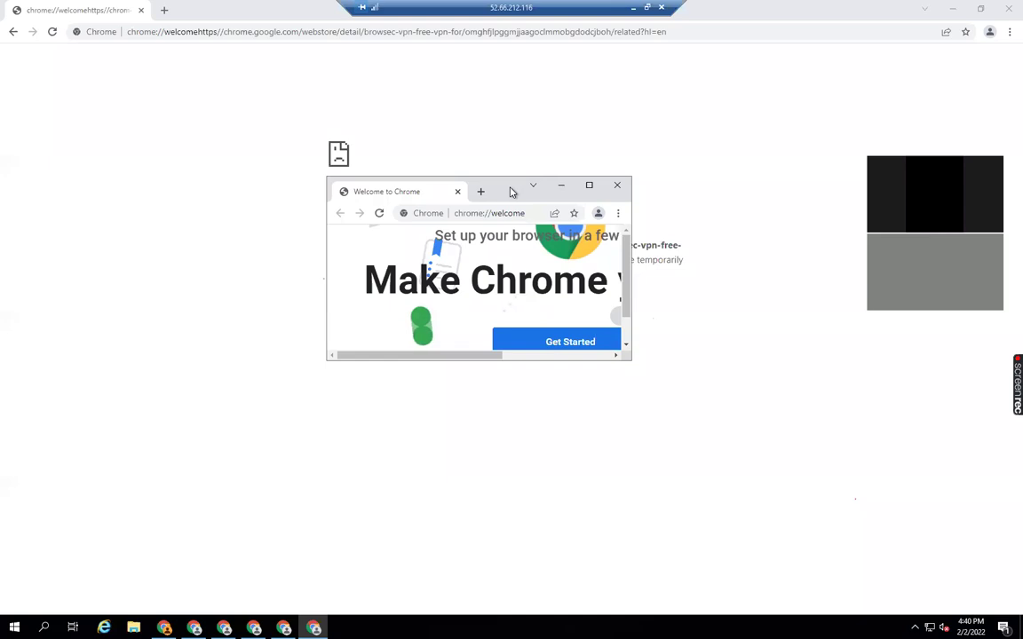
Step: Load the Browsec VPN store page in the Chrome-006 window and replace the malformed address in Chrome-005 with the same link
left_click(337, 32)
type("https://chrome.google.com/webstore/detail/browsec-vpn-free-vpn-for/omghfjlpggmjjaagoclmmobgdodcjboh/related?hl=en")
key("Return")
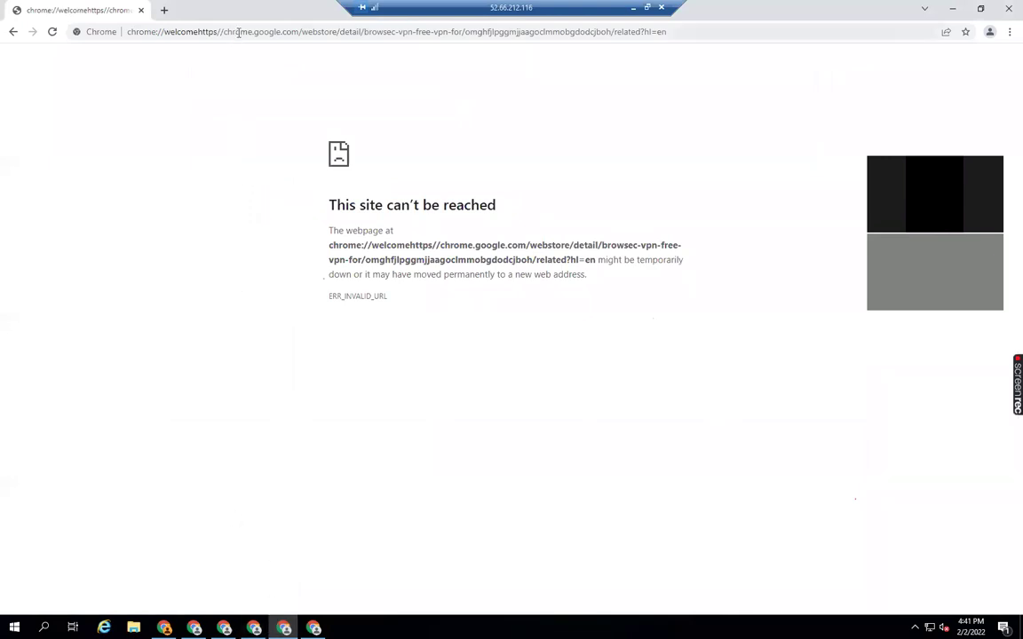
left_click(237, 32)
type("https://chrome.google.com/webstore/detail/browsec-vpn-free-vpn-for/omghfjlpggmjjaagoclmmobgdodcjboh/related?hl=en")
key("Return")
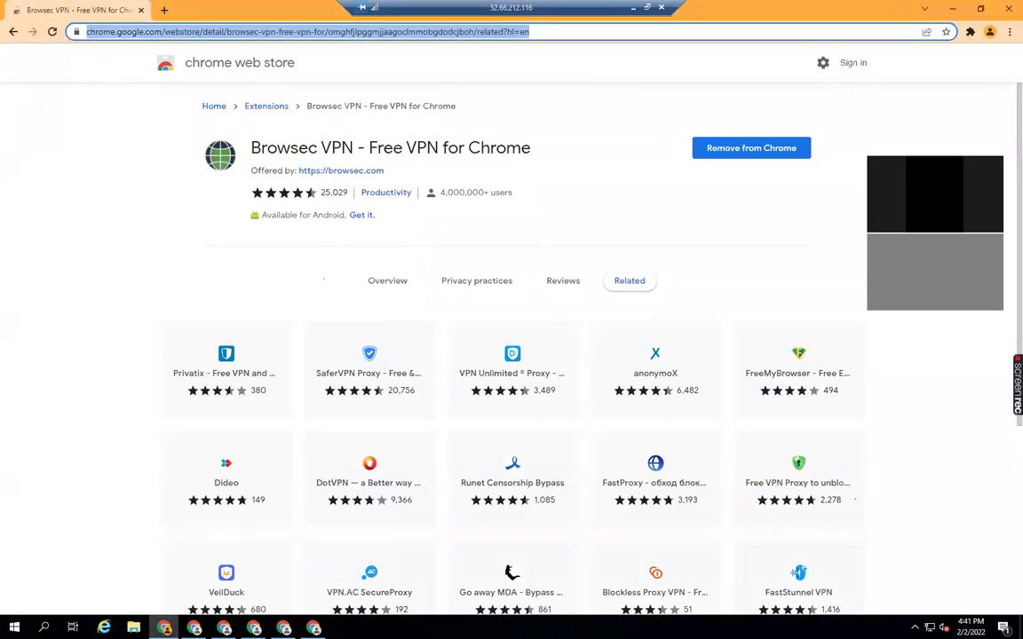
Step: Add the Browsec VPN extension to the Chrome-002, Chrome-003 and Chrome-004 profiles, and dismiss the added-extension notice
left_click(737, 148)
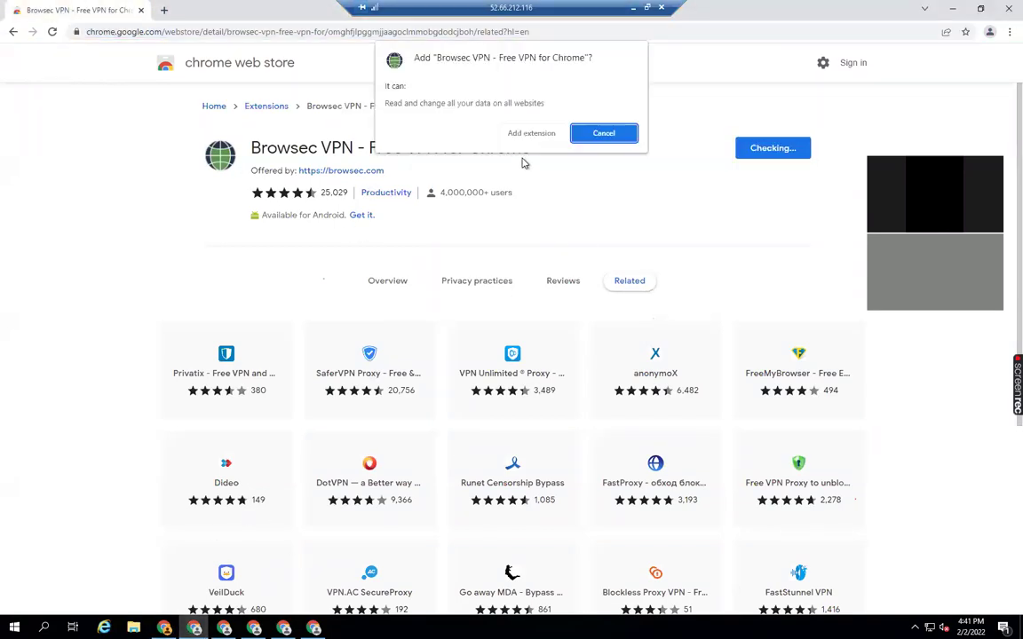
left_click(531, 133)
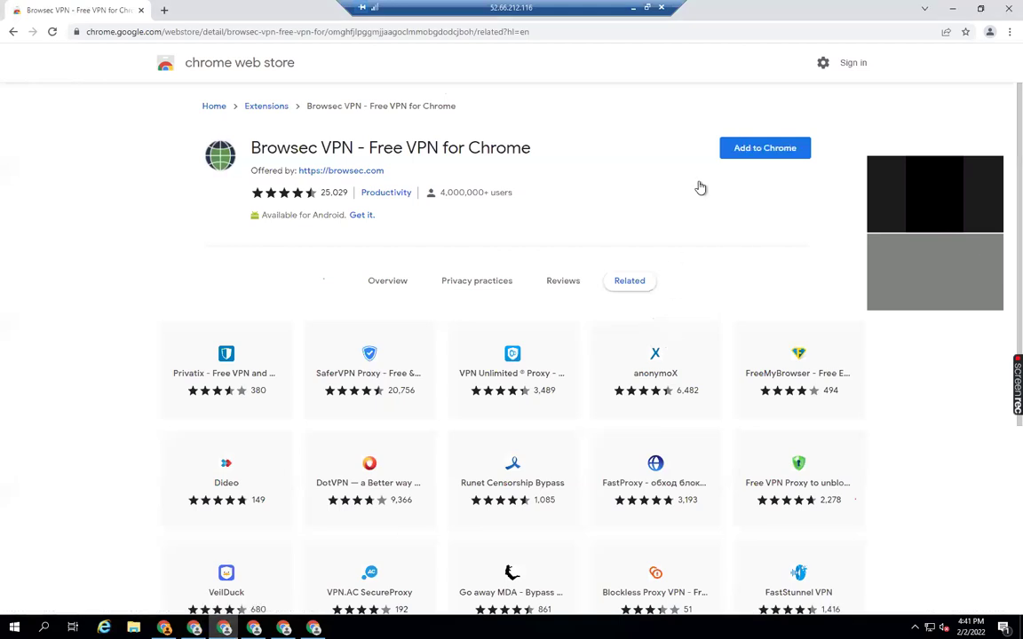
left_click(739, 149)
key("Tab")
key("Return")
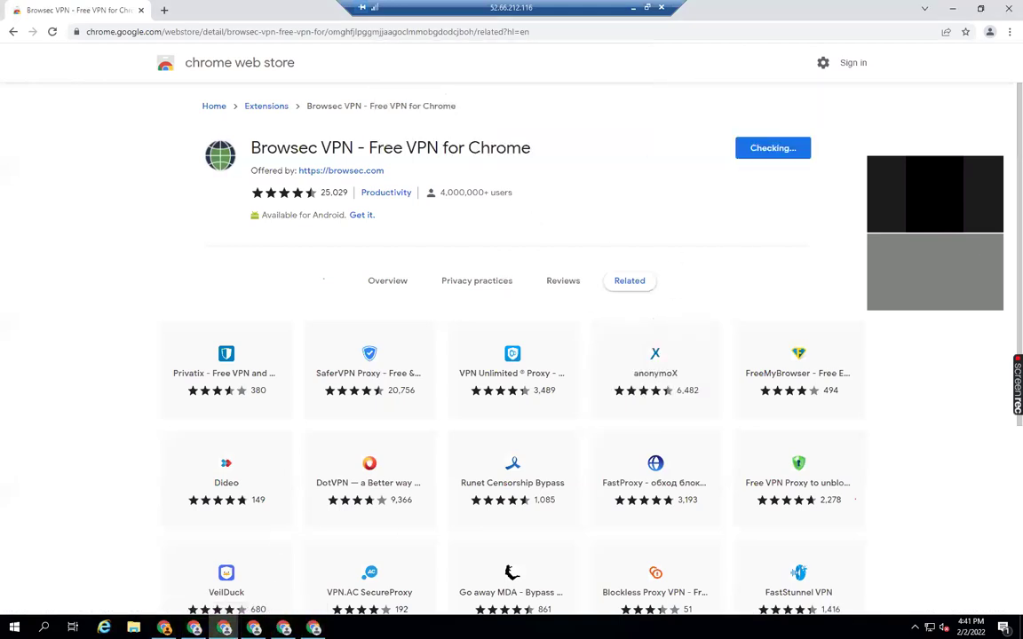
left_click(756, 153)
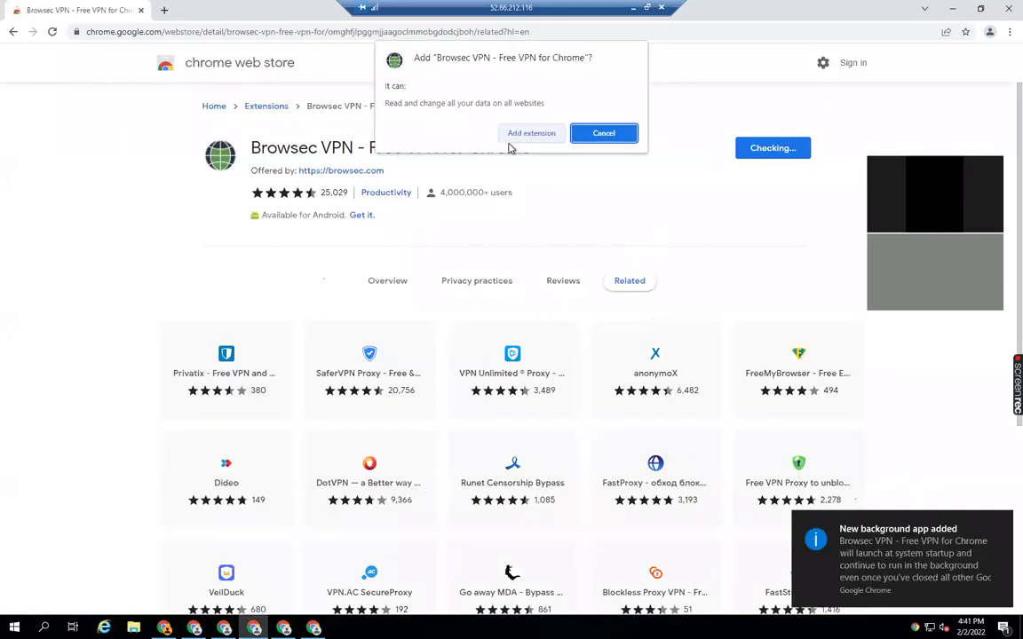
left_click(529, 135)
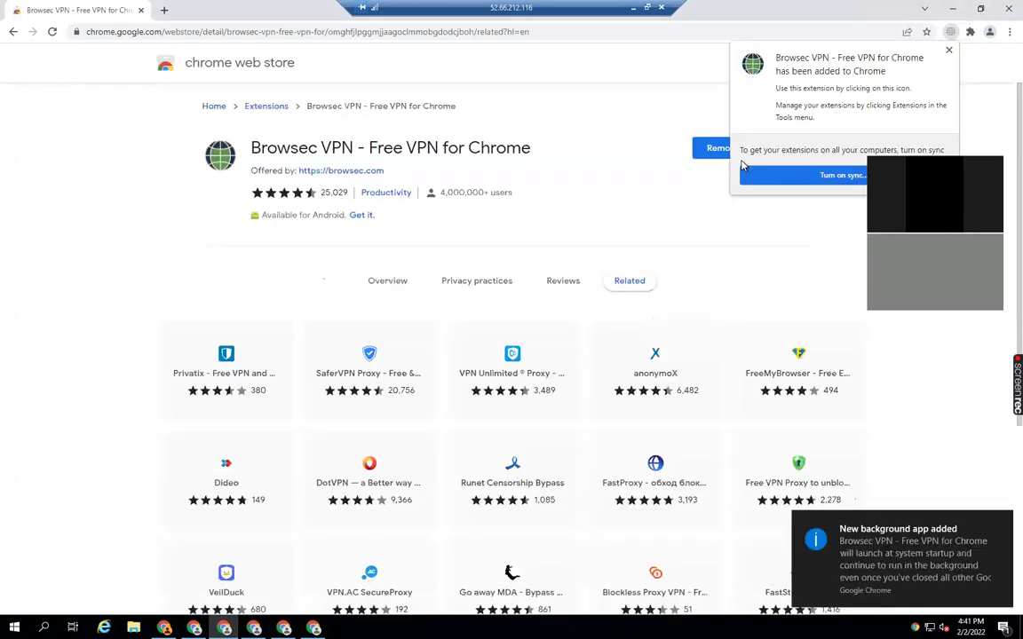
left_click(680, 233)
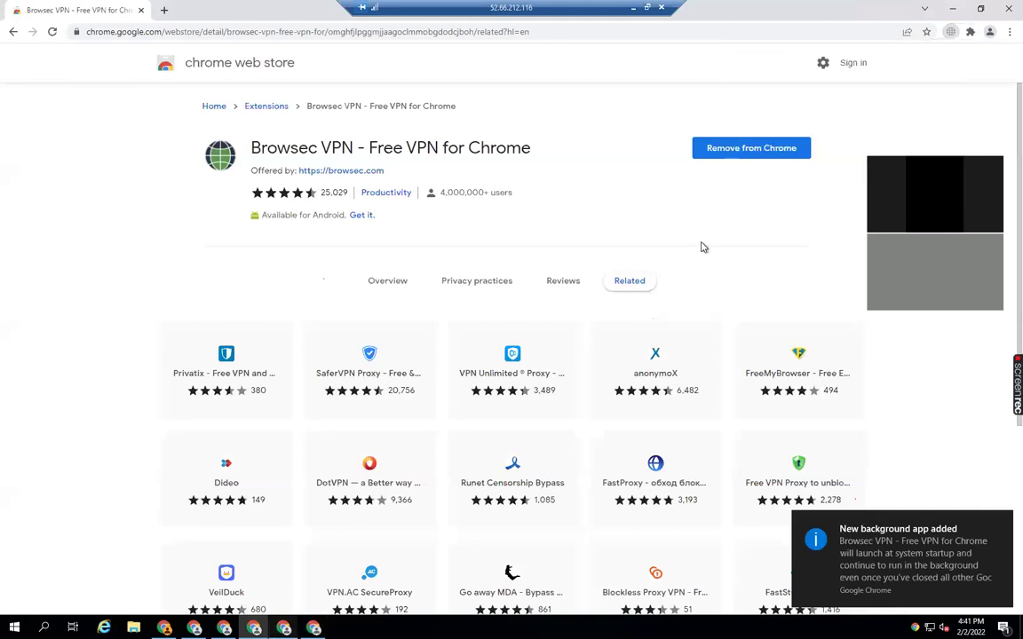
Step: Add the Browsec VPN extension to the Chrome-005 and Chrome-006 profiles and dismiss the added-extension notice
left_click(736, 151)
left_click(531, 138)
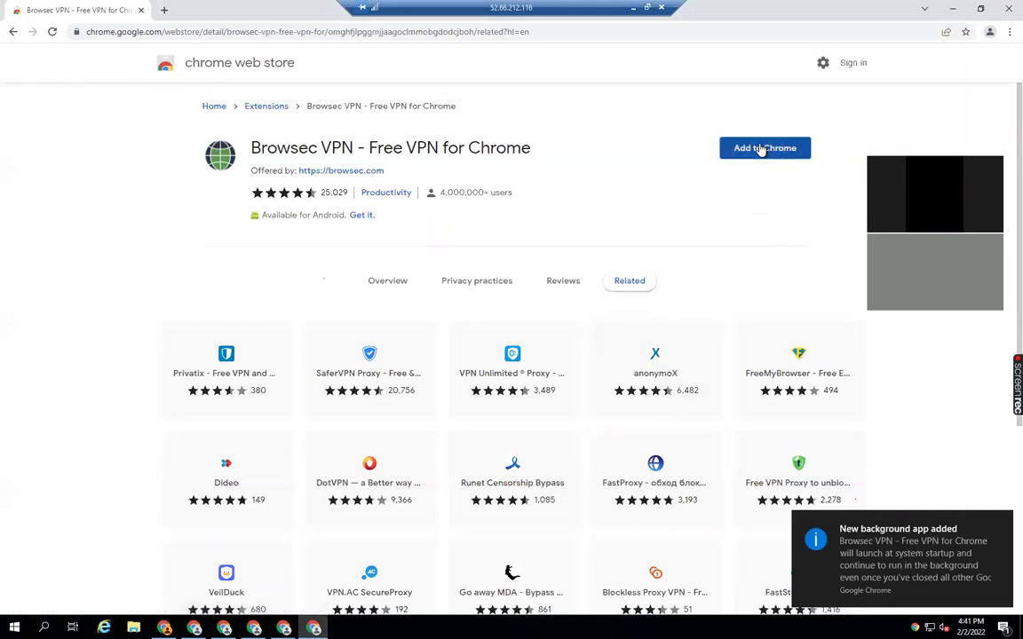
left_click(758, 148)
left_click(533, 133)
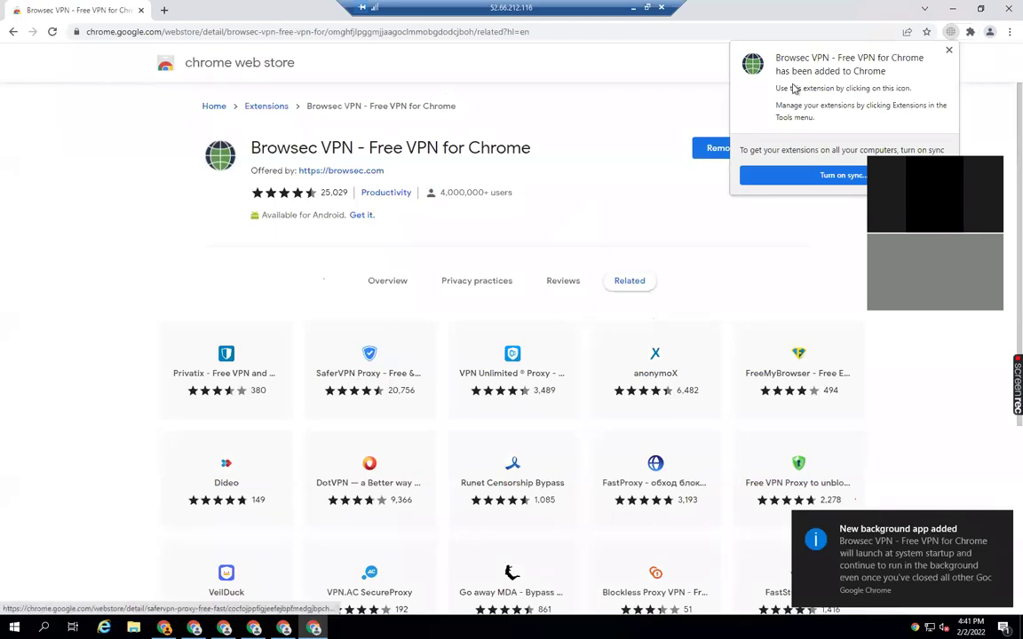
left_click(950, 51)
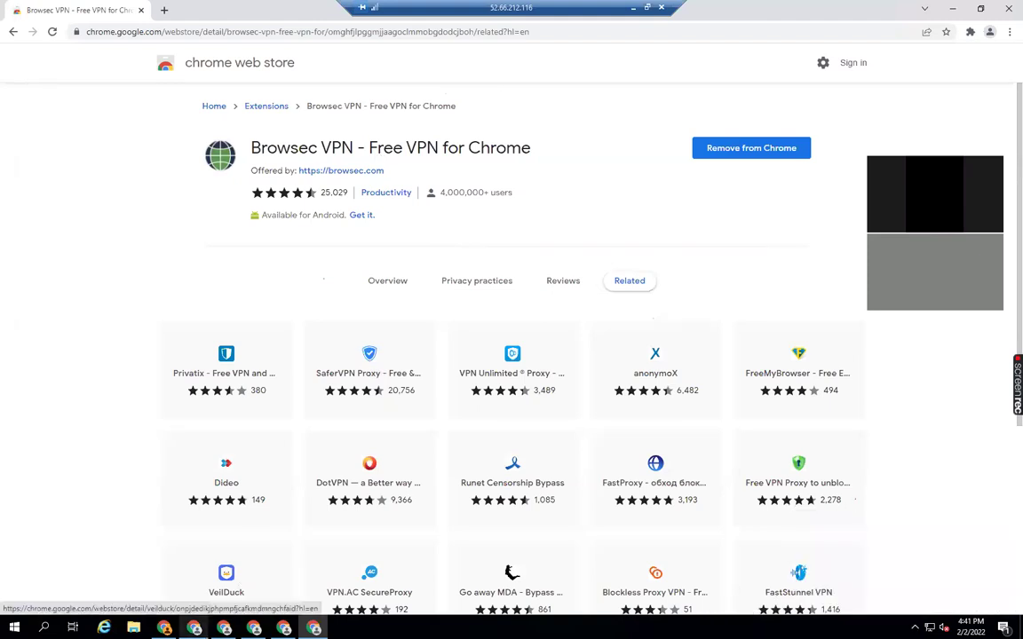
Step: Pin the Browsec VPN extension to the toolbar in the orange-themed first profile's window
left_click(195, 628)
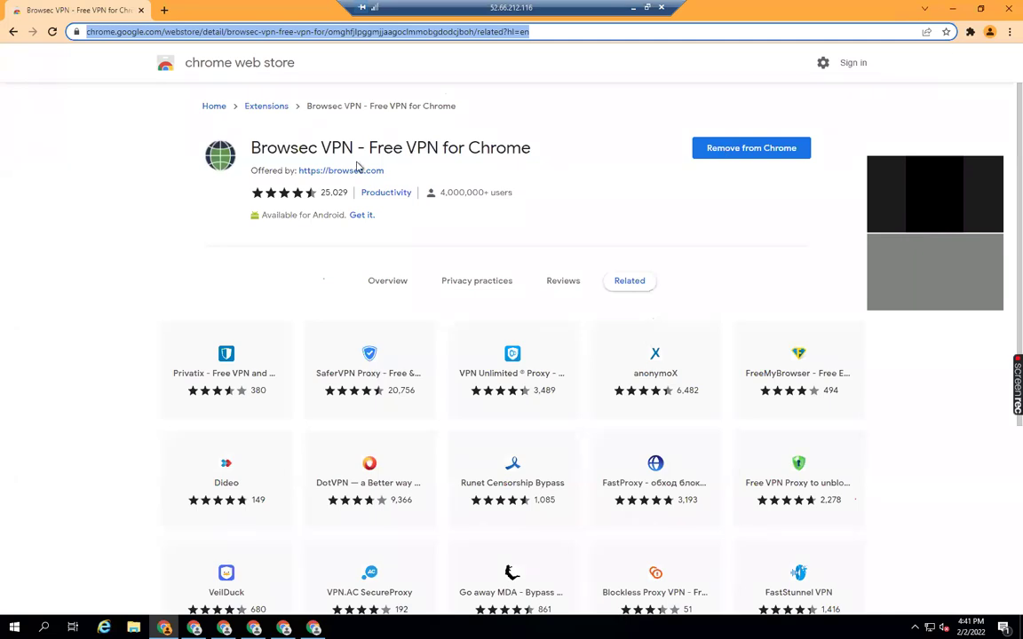
left_click(989, 31)
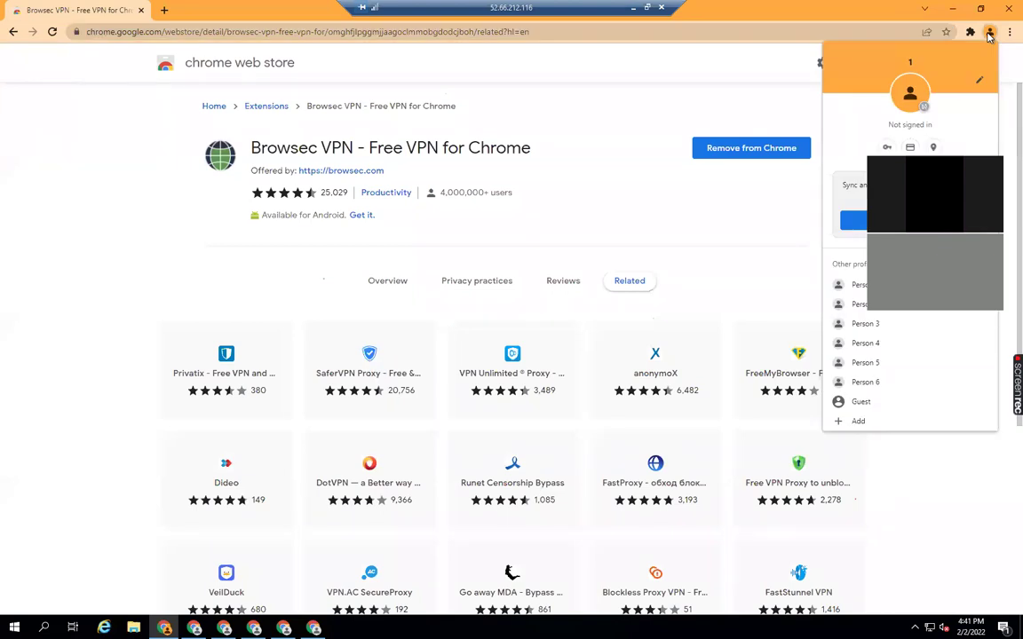
left_click(989, 34)
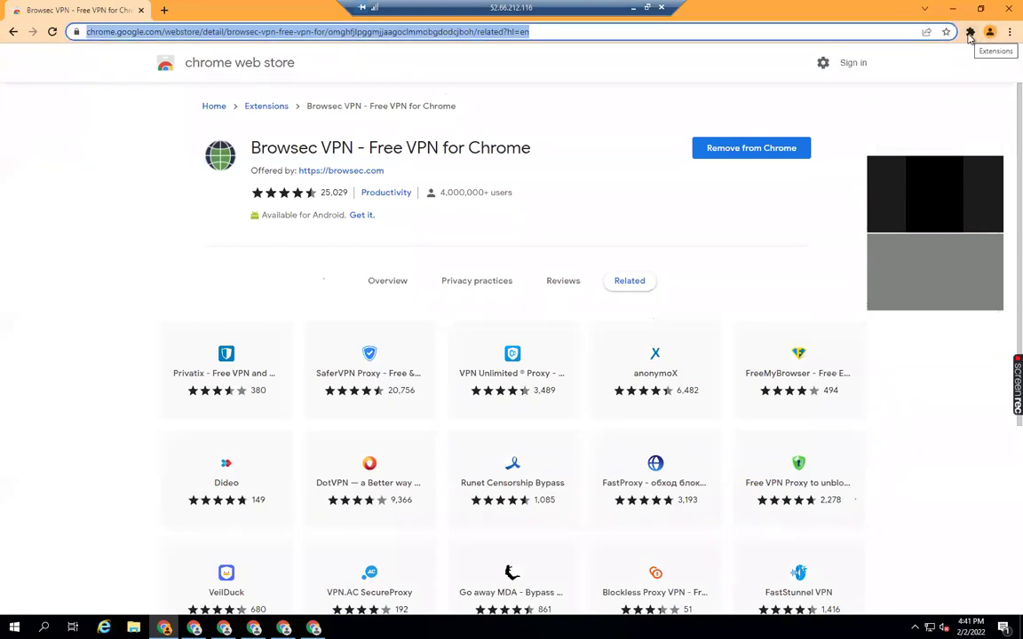
left_click(970, 33)
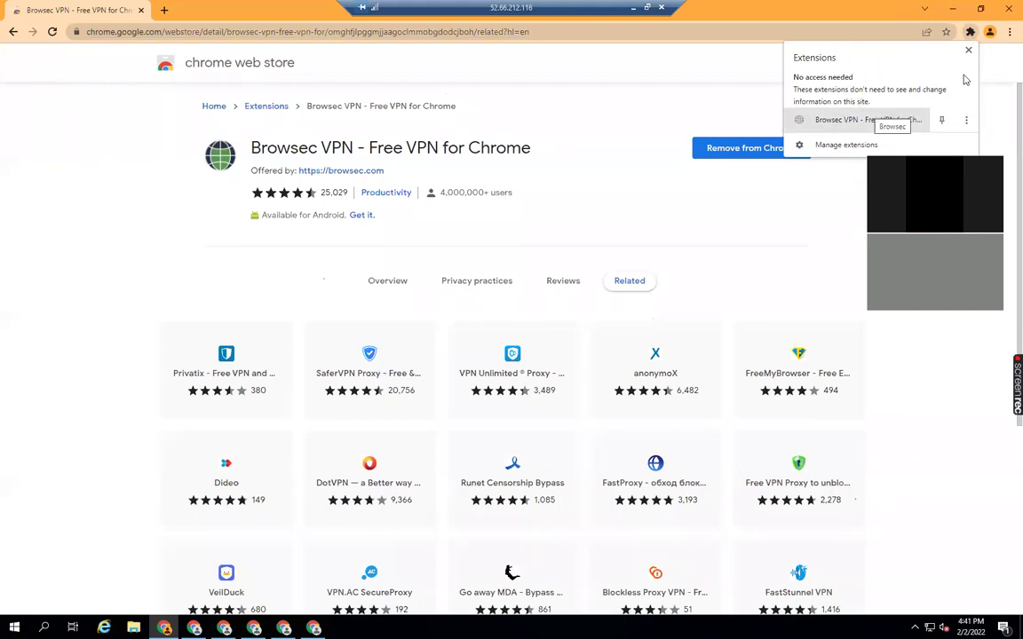
left_click(944, 123)
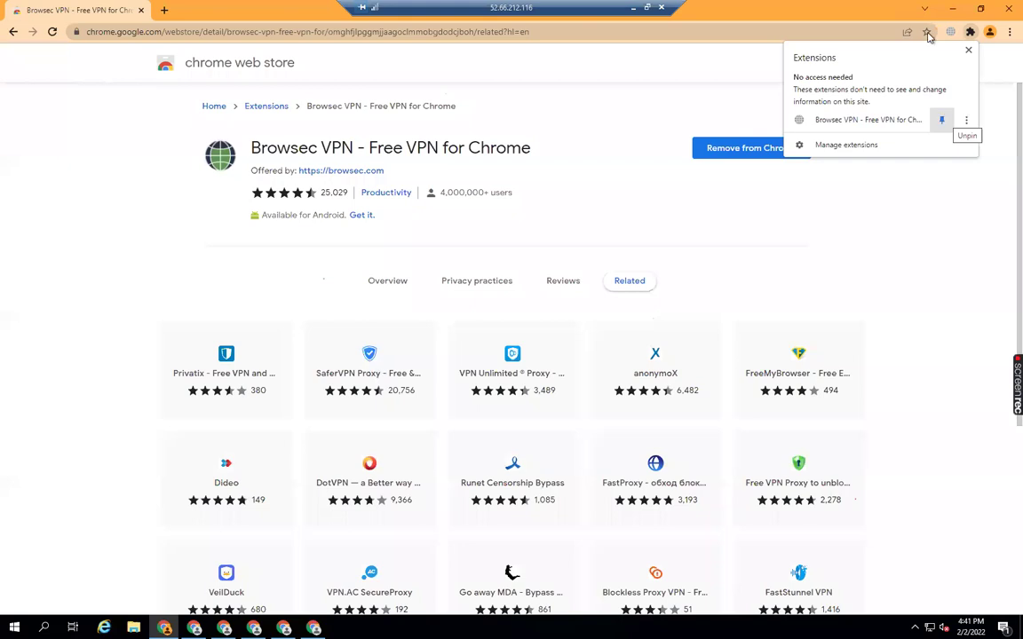
left_click(969, 32)
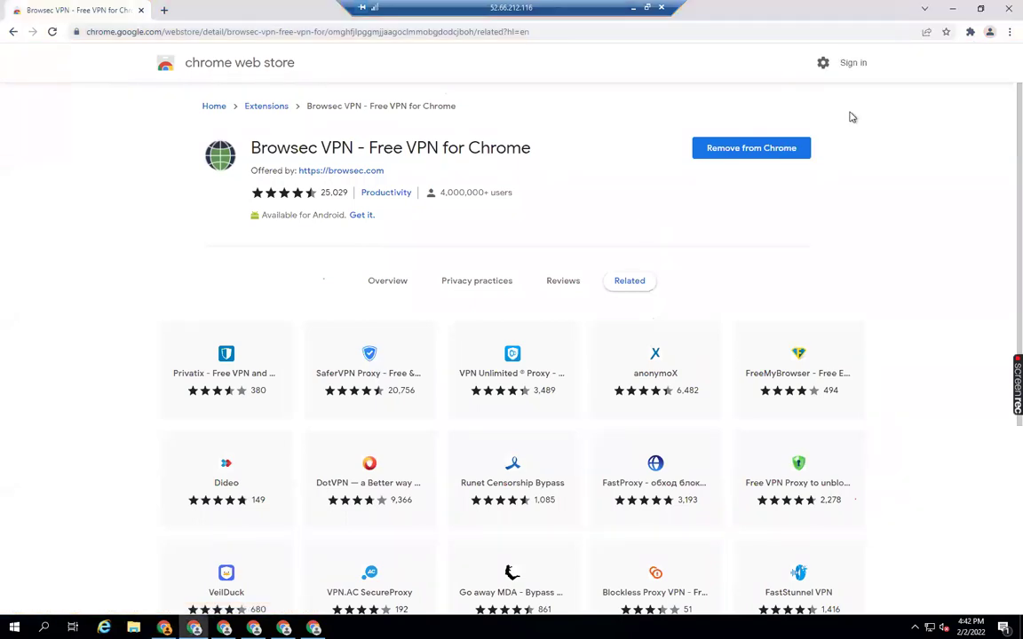
Step: Pin the Browsec VPN extension to the toolbar in the Chrome-002 through Chrome-006 windows
left_click(969, 32)
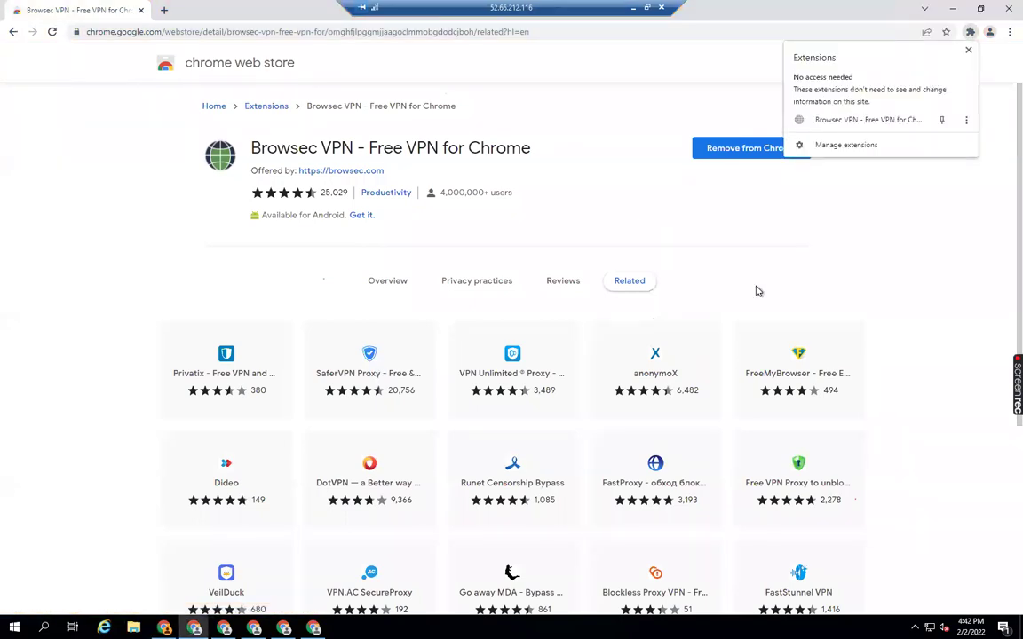
left_click(942, 119)
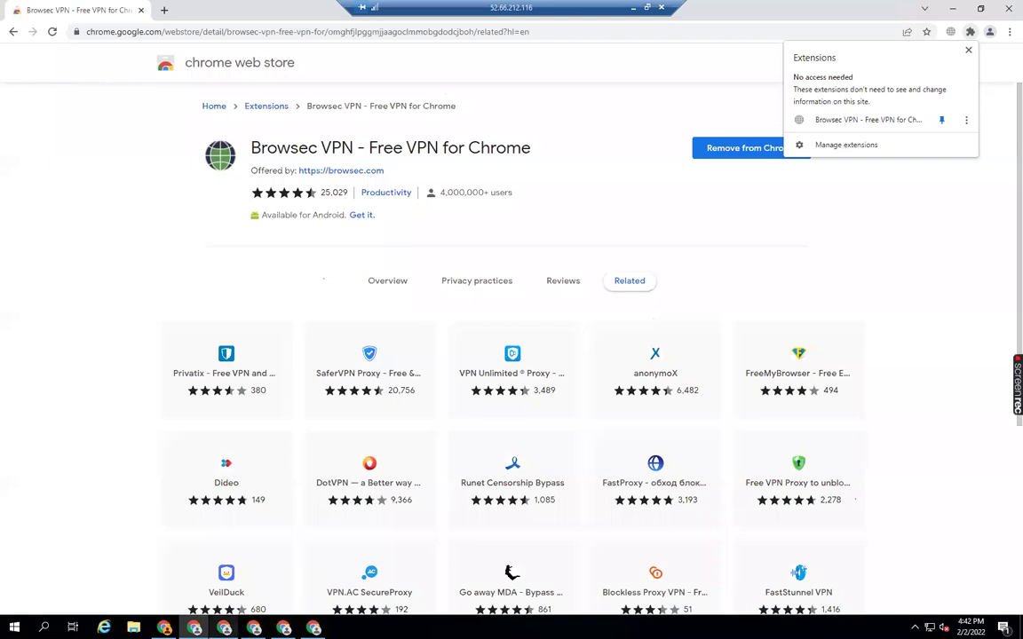
left_click(969, 32)
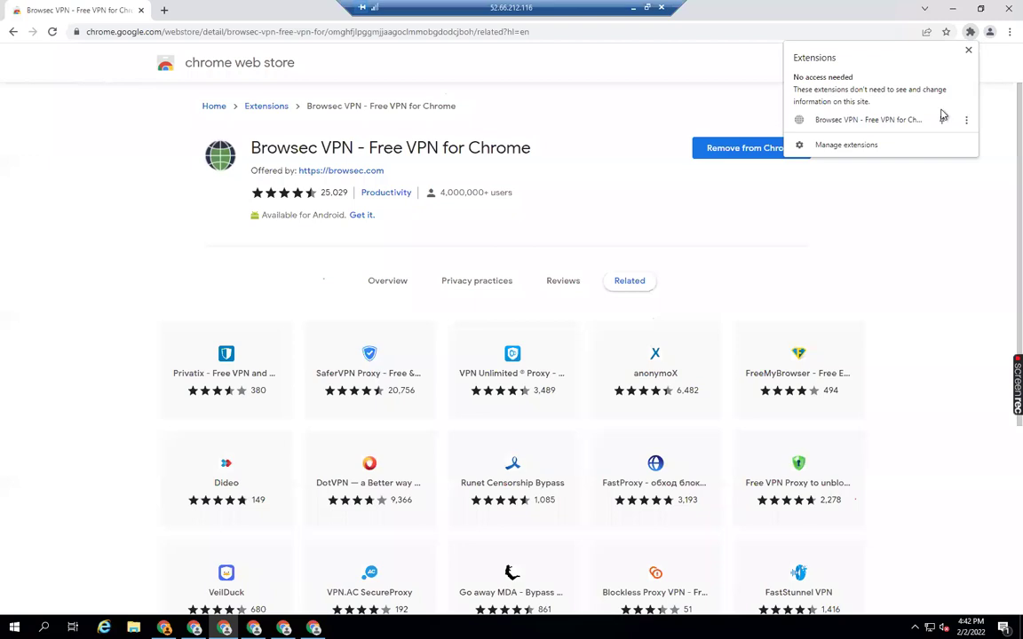
left_click(927, 162)
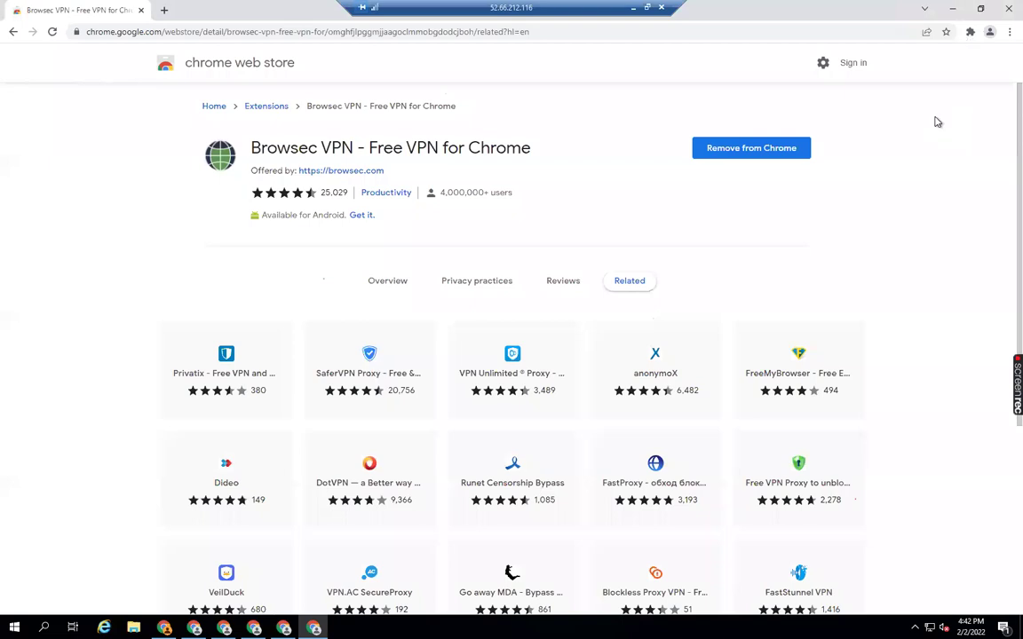
left_click(969, 31)
Step: Start Browsec VPN in the orange-themed first profile and keep Netherlands as the virtual location
key("ctrl+l")
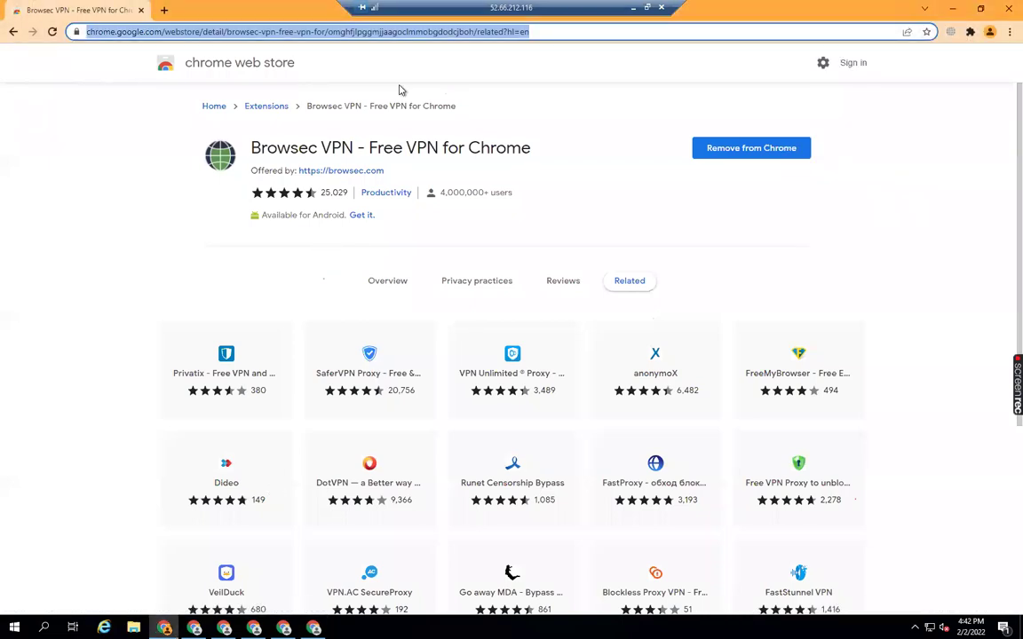
left_click(950, 31)
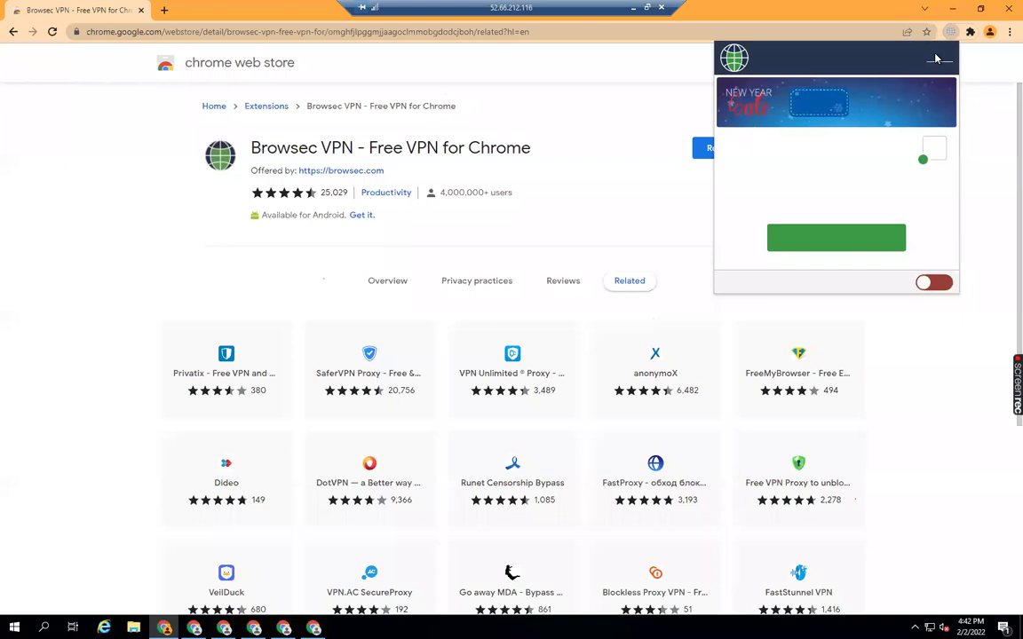
left_click(875, 247)
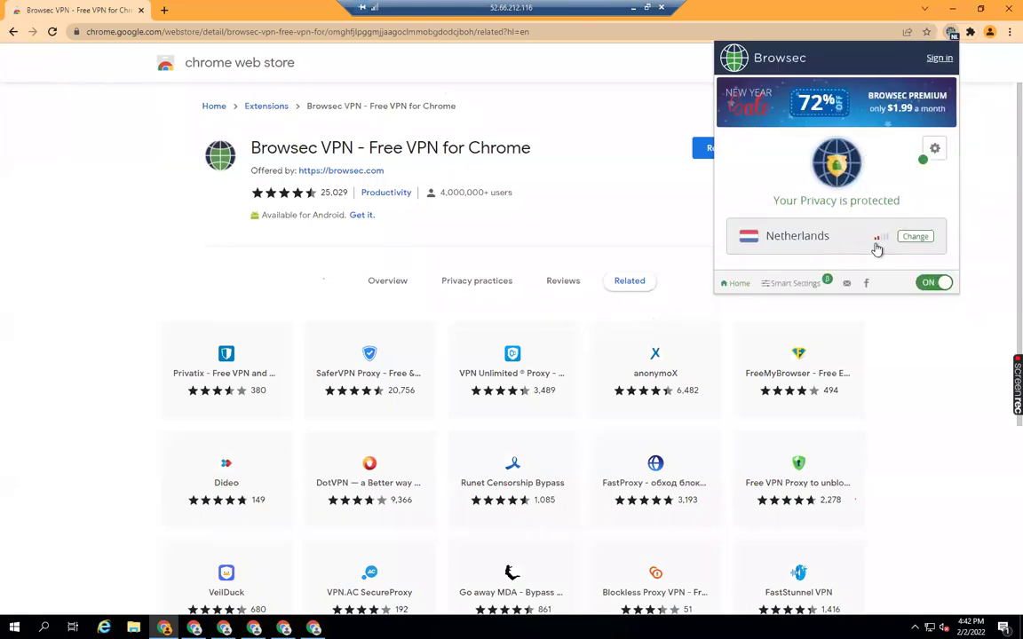
left_click(886, 238)
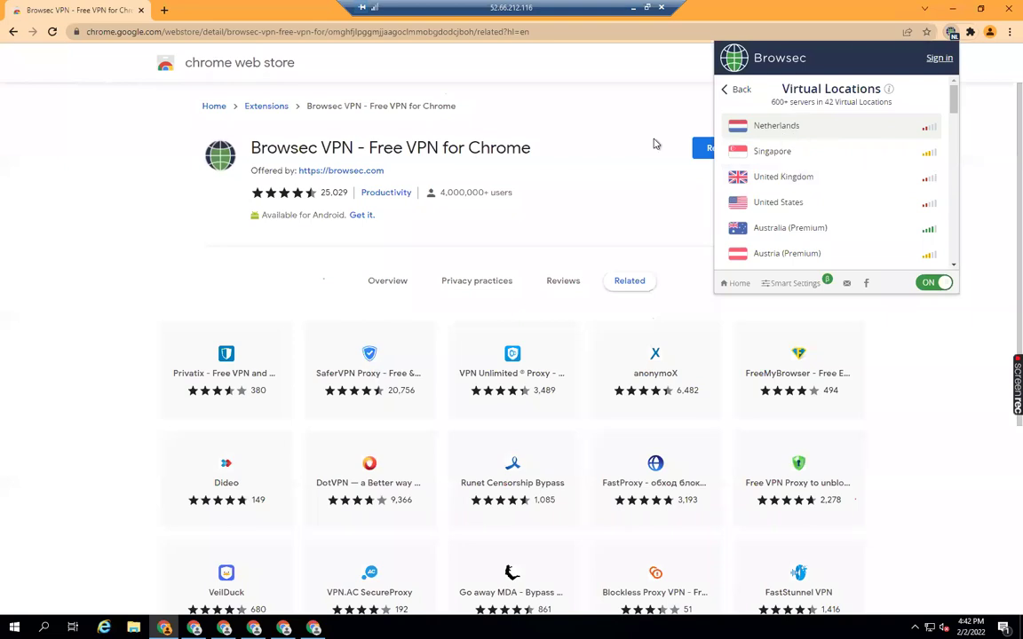
left_click(588, 108)
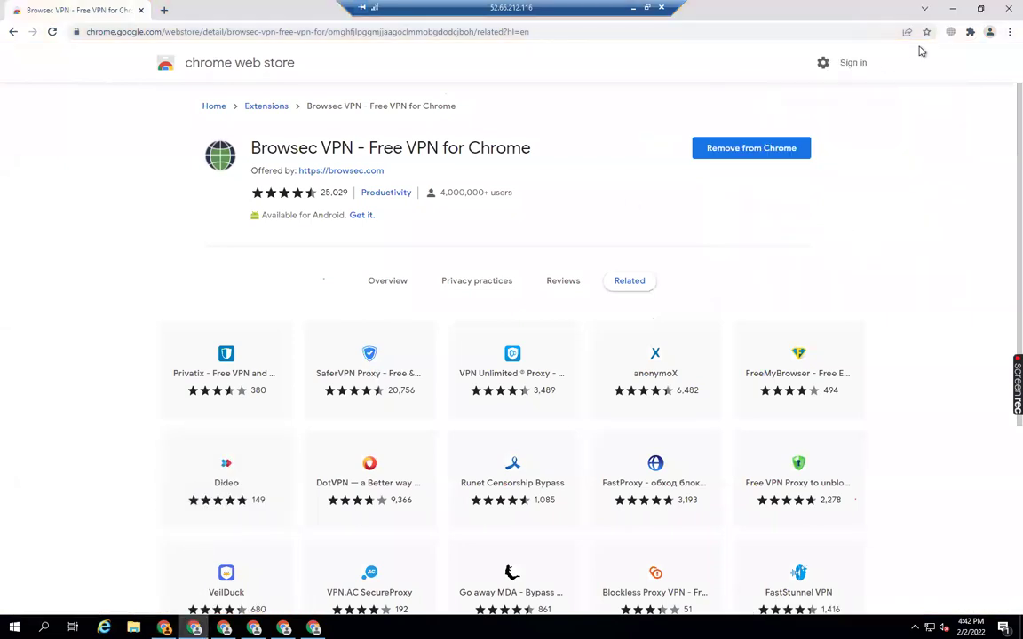
Step: Start Browsec VPN in the Chrome-002 window and set its virtual location to Singapore
left_click(951, 32)
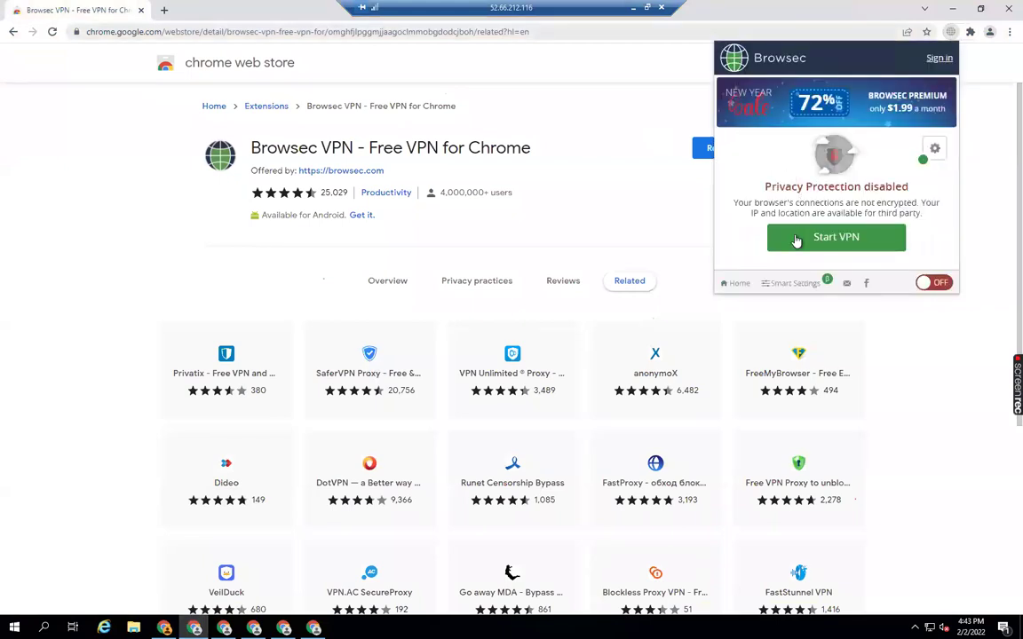
left_click(857, 235)
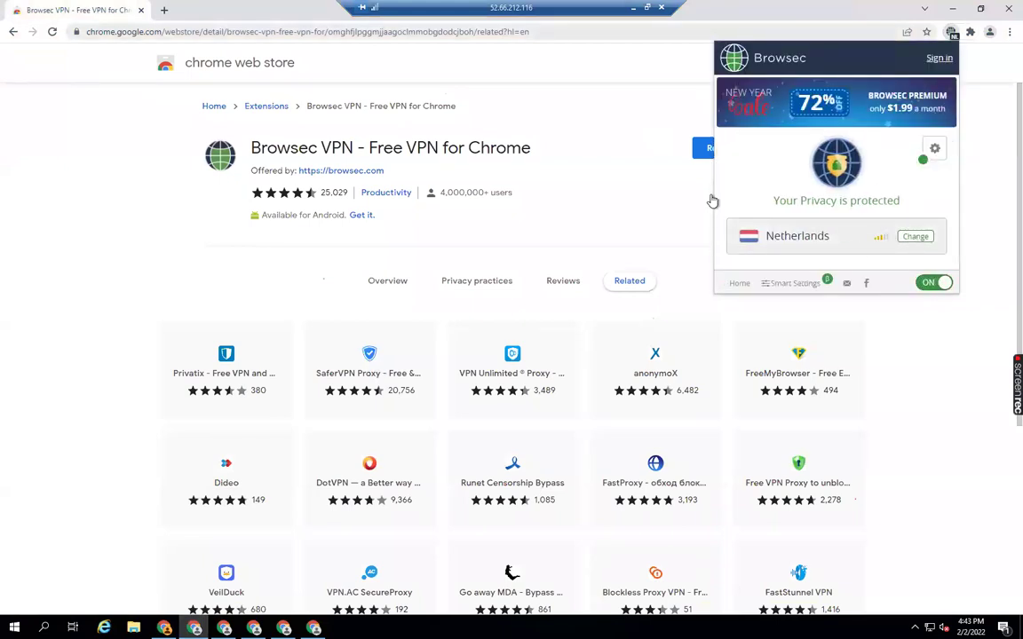
left_click(914, 237)
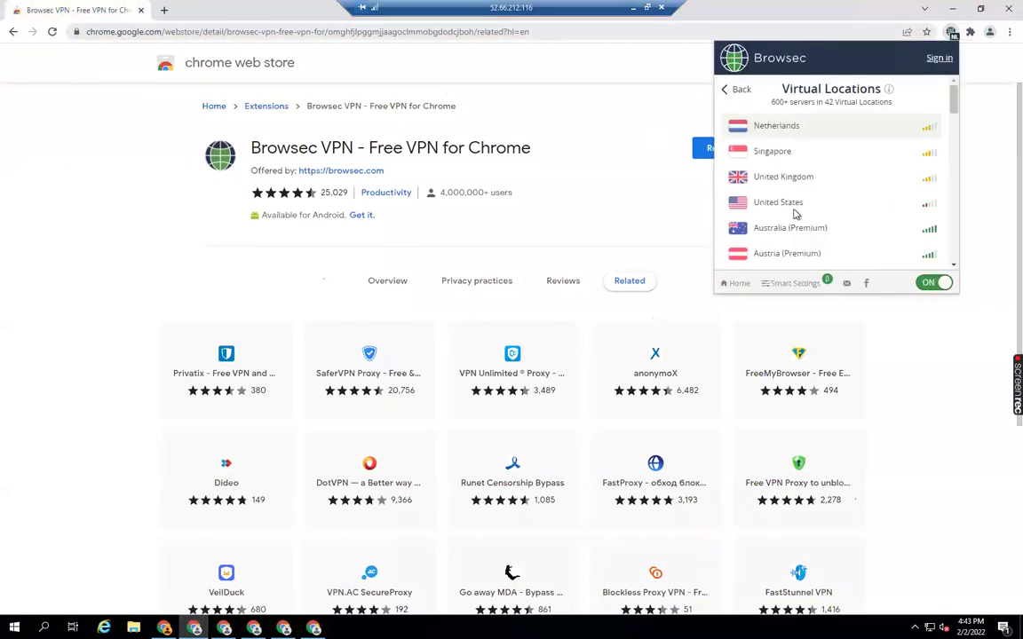
left_click(767, 159)
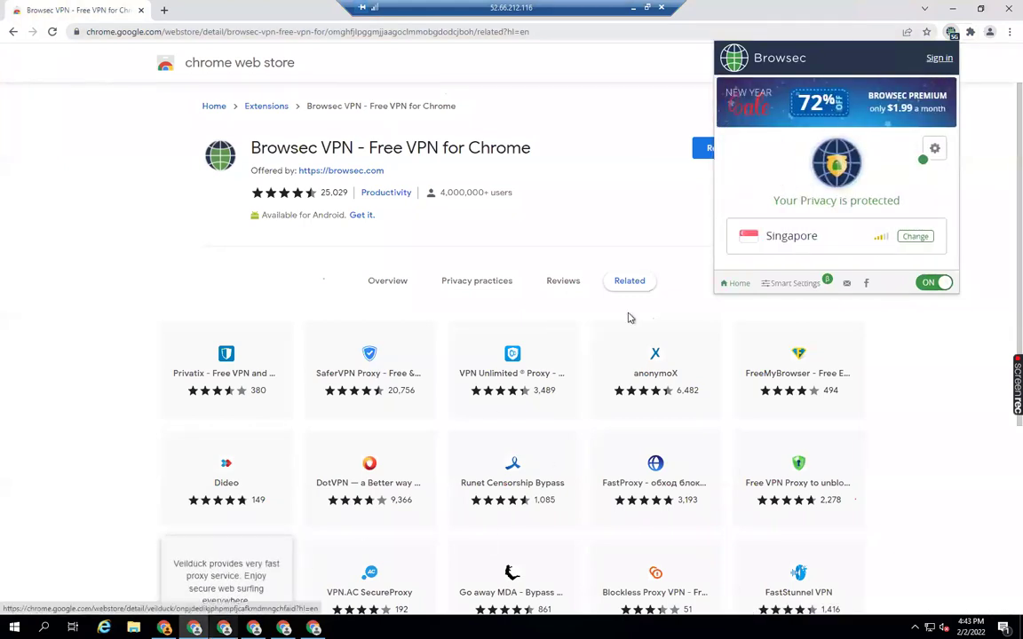
left_click(898, 124)
Step: Start Browsec VPN in the Chrome-003 window and set its virtual location to United Kingdom
left_click(950, 36)
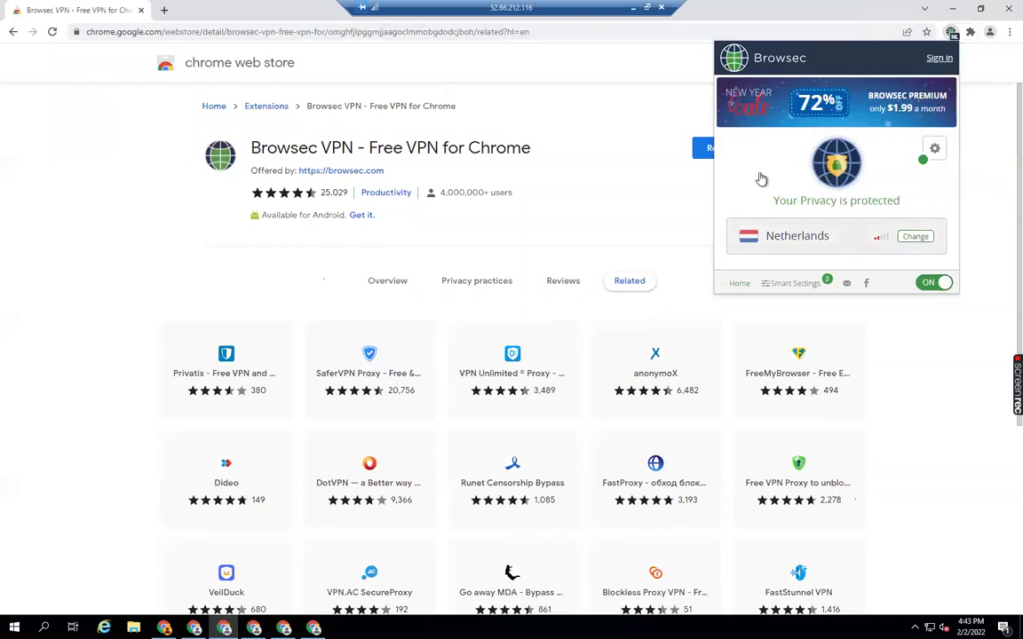
left_click(782, 235)
left_click(802, 179)
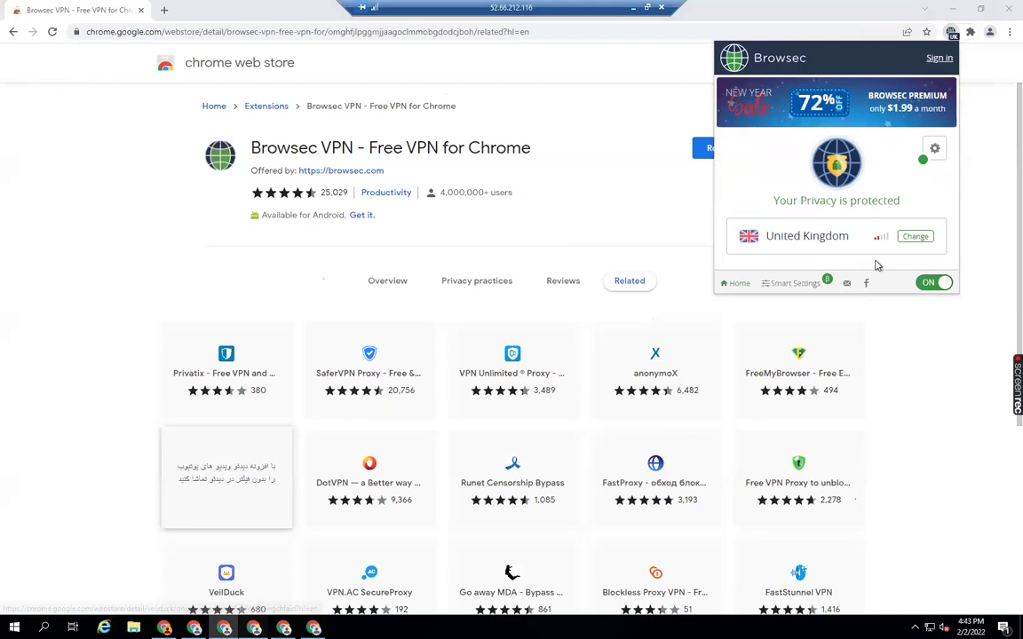
key("Escape")
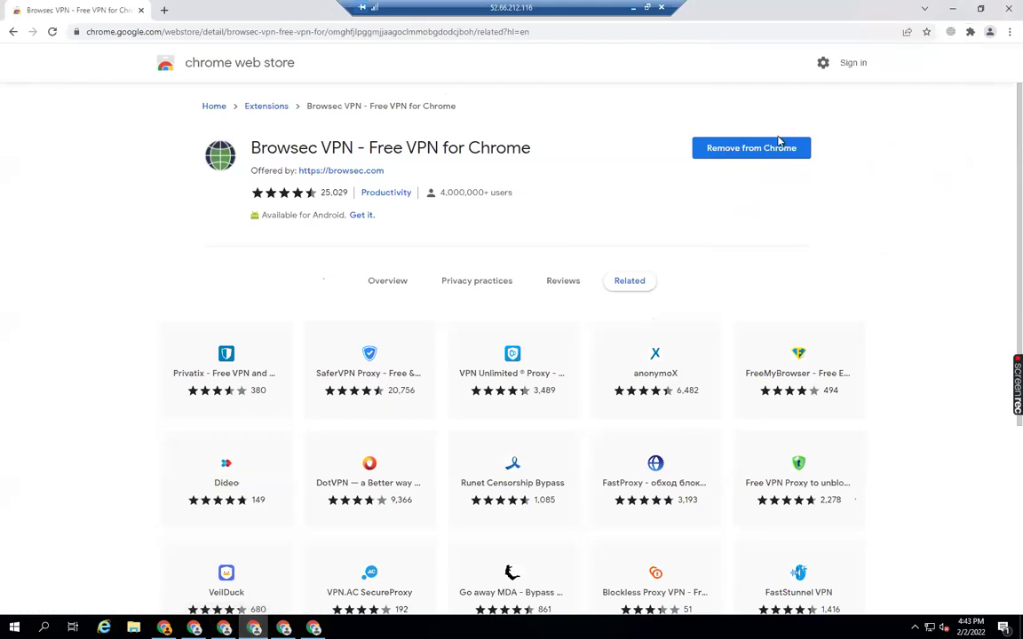
Step: Start Browsec VPN in the Chrome-004 window and set its virtual location to United States
left_click(950, 31)
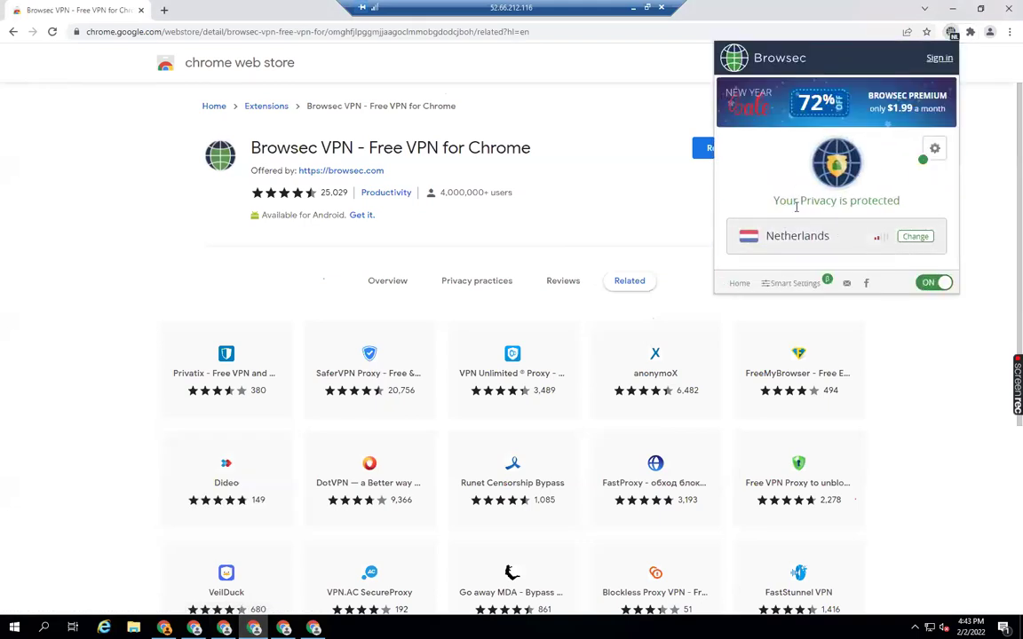
left_click(808, 233)
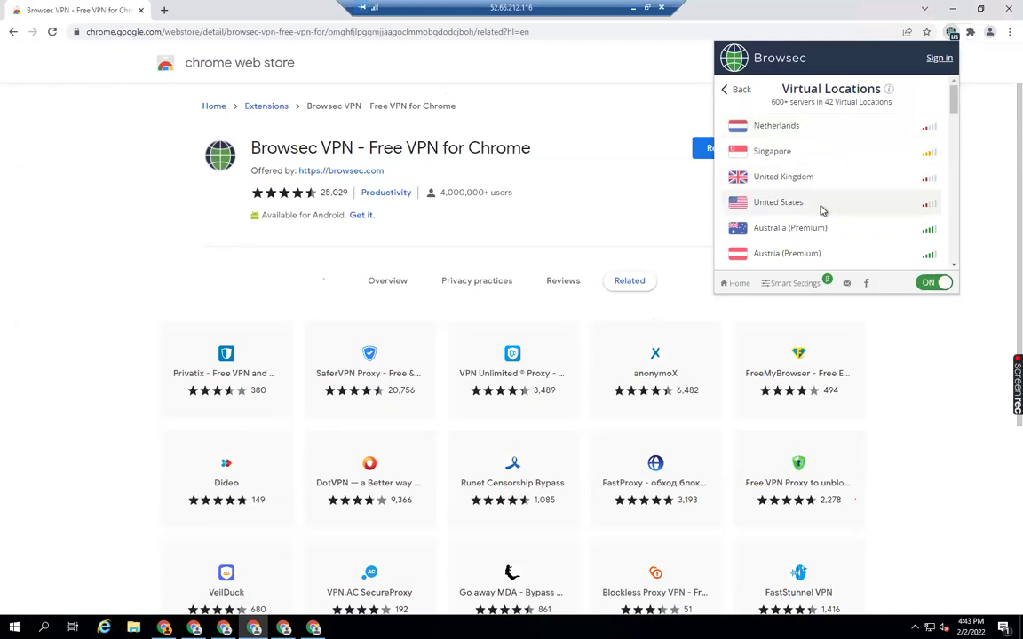
left_click(822, 209)
left_click(683, 104)
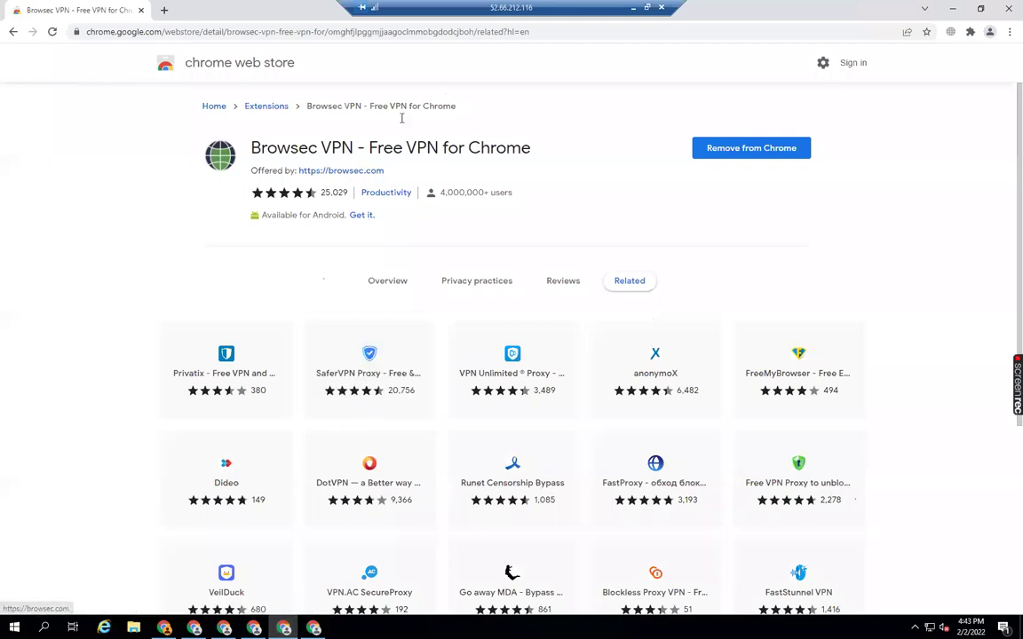
Step: Start Browsec VPN in the Chrome-005 window and keep Netherlands as its virtual location
left_click(950, 31)
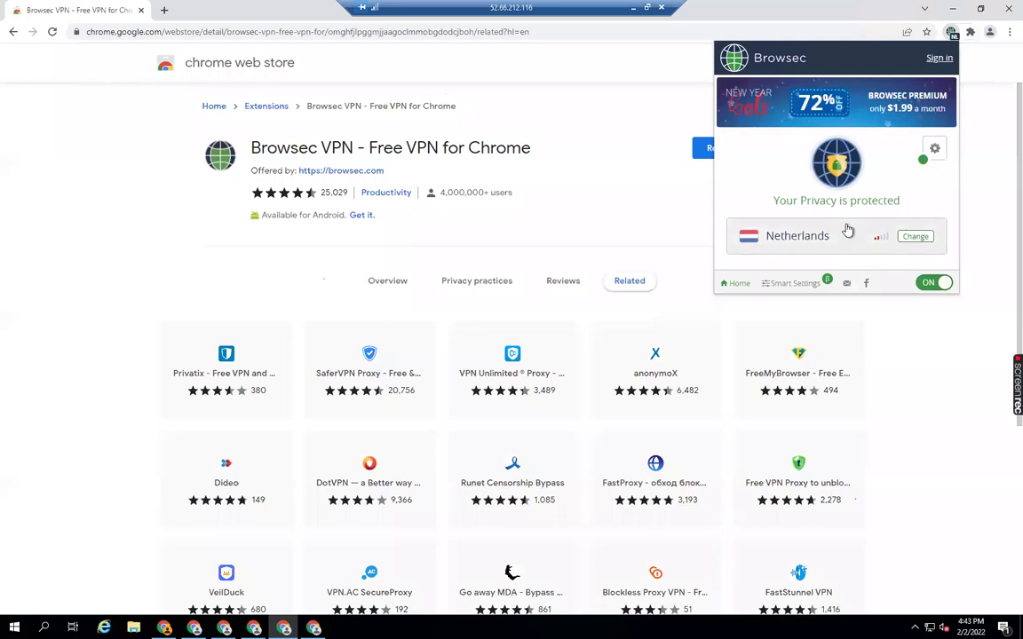
left_click(914, 236)
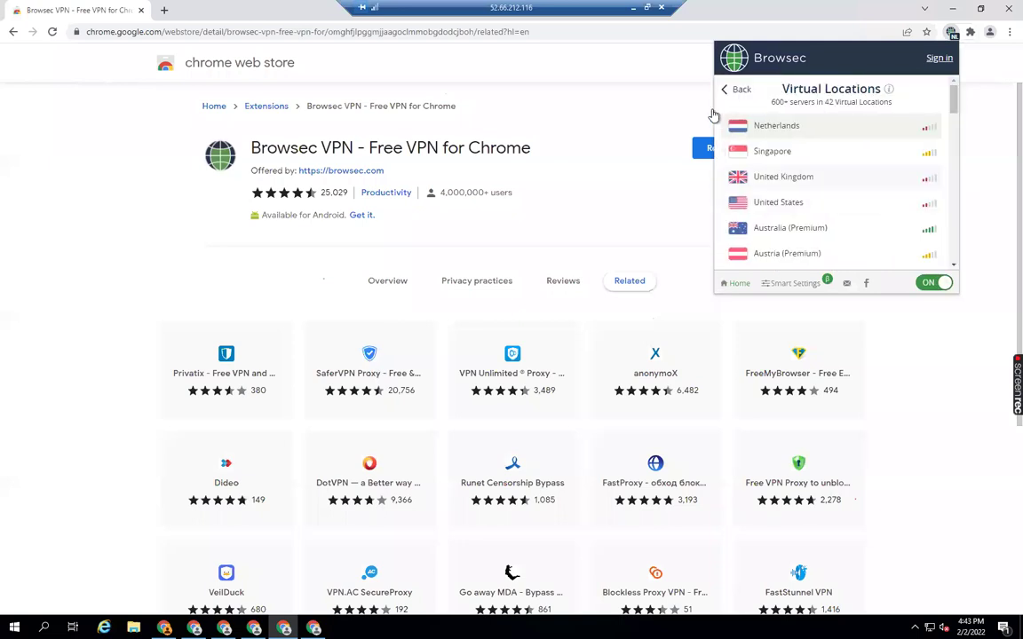
left_click(635, 83)
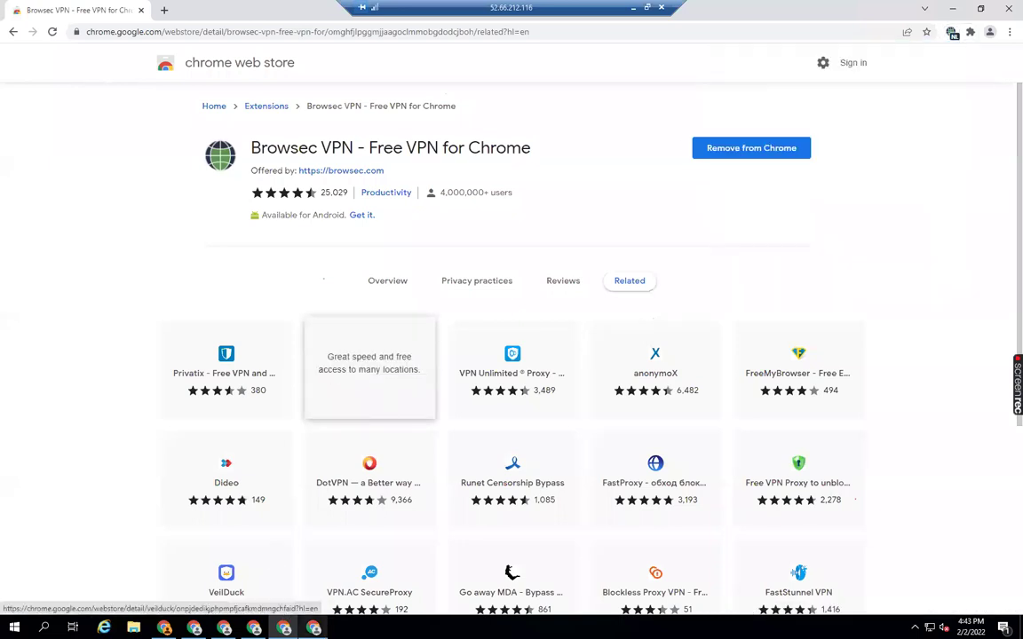
Step: Start Browsec VPN in the Chrome-006 window with Singapore as its virtual location, and open a new tab there
left_click(952, 35)
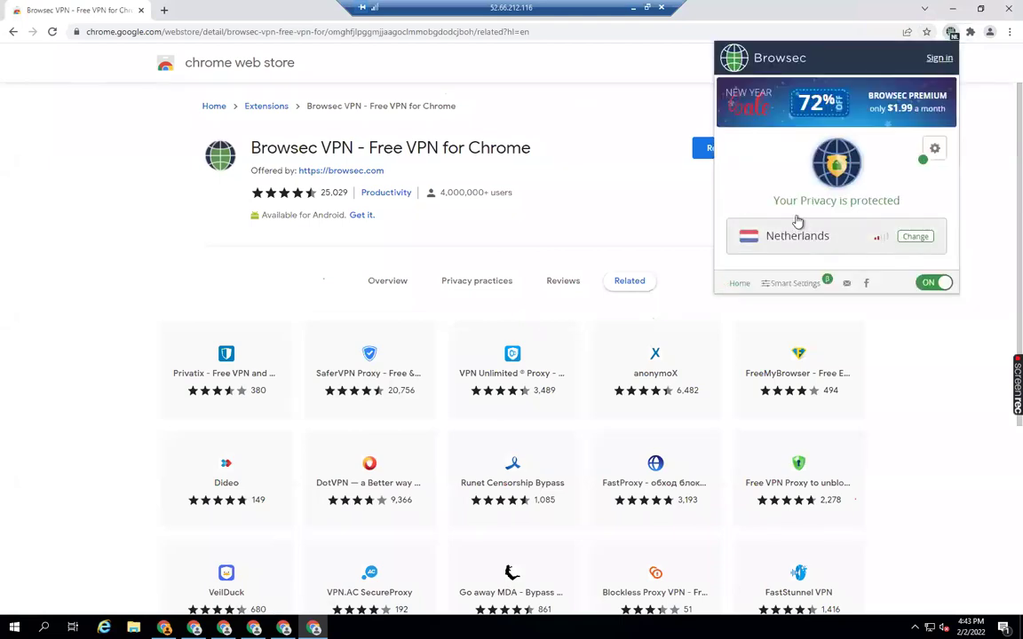
left_click(796, 229)
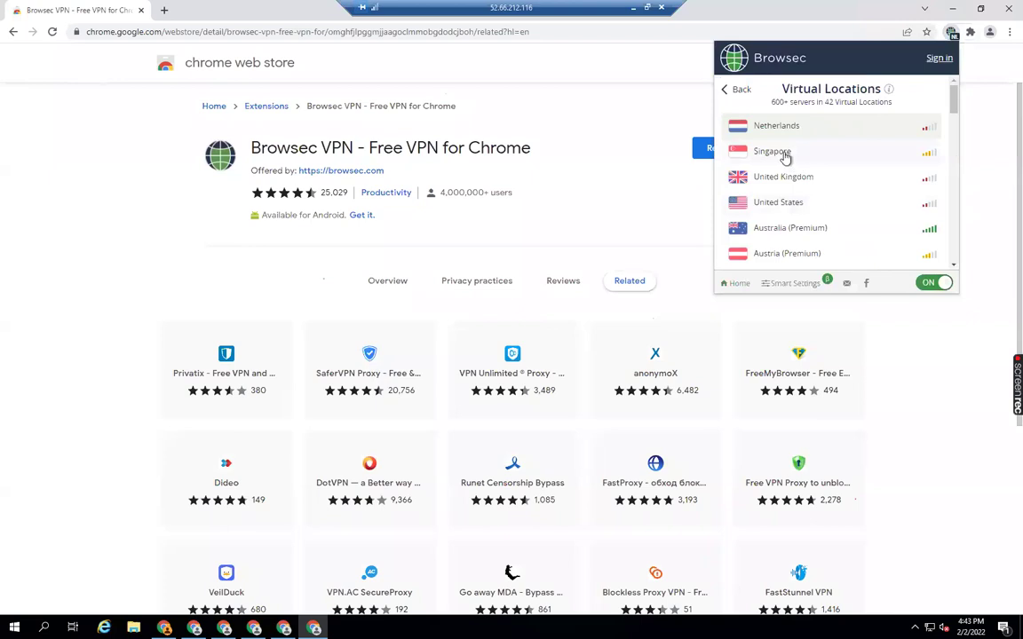
left_click(785, 155)
left_click(647, 129)
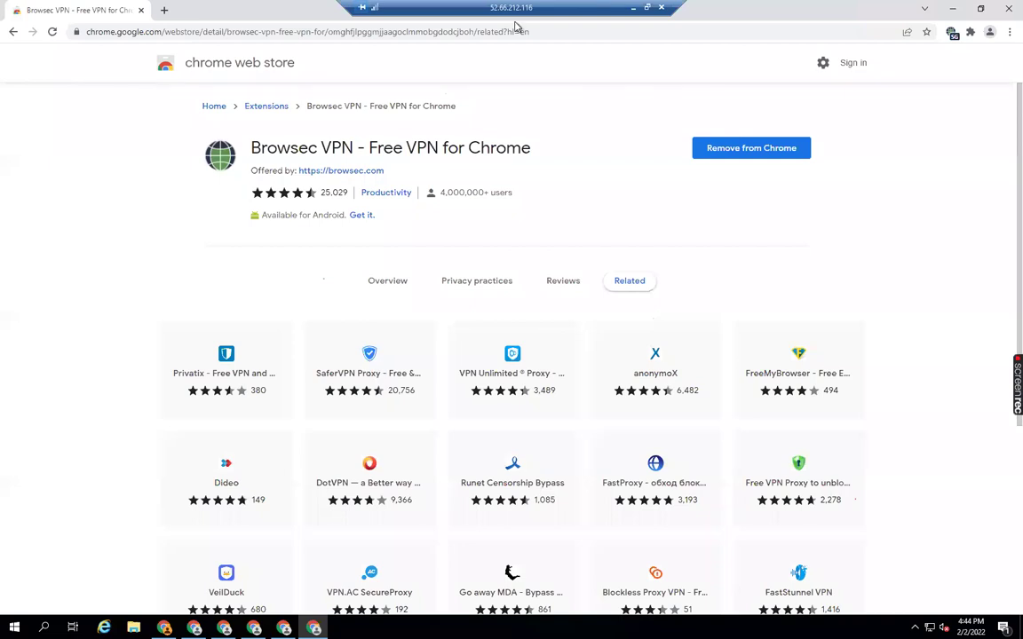
left_click(165, 12)
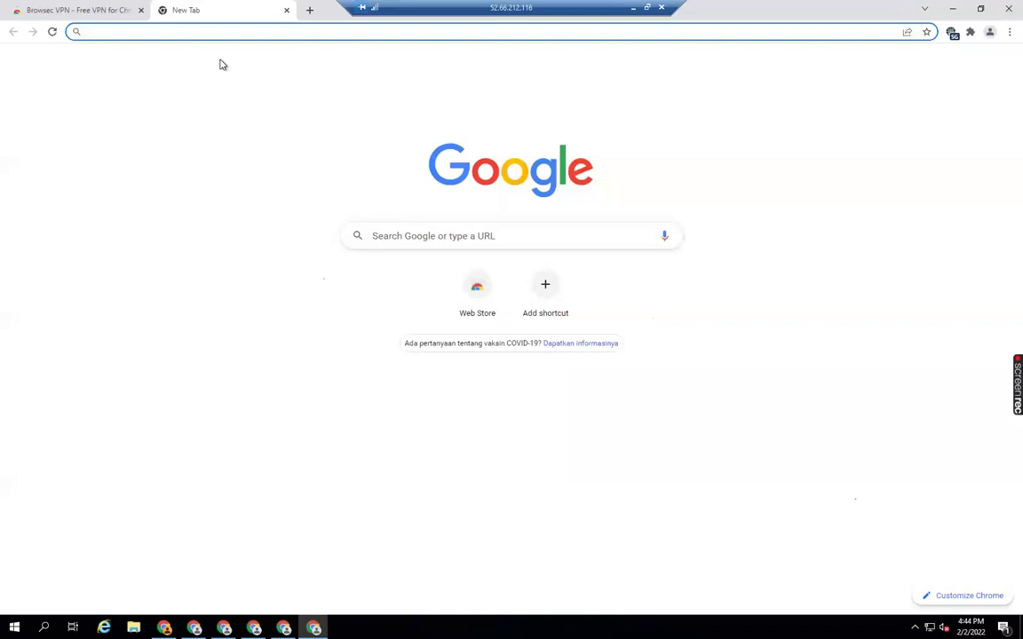
Step: Search the web for "auto quality for youtube" and open the Chrome Web Store page of Auto Quality for YouTube
type("auto quality fr")
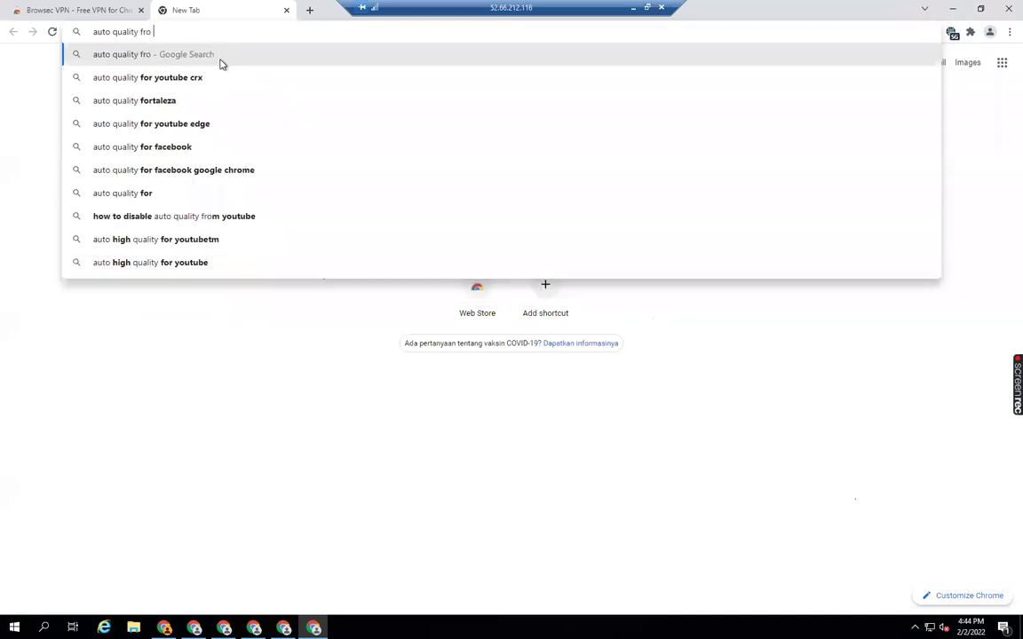
key("BackSpace")
type("or y")
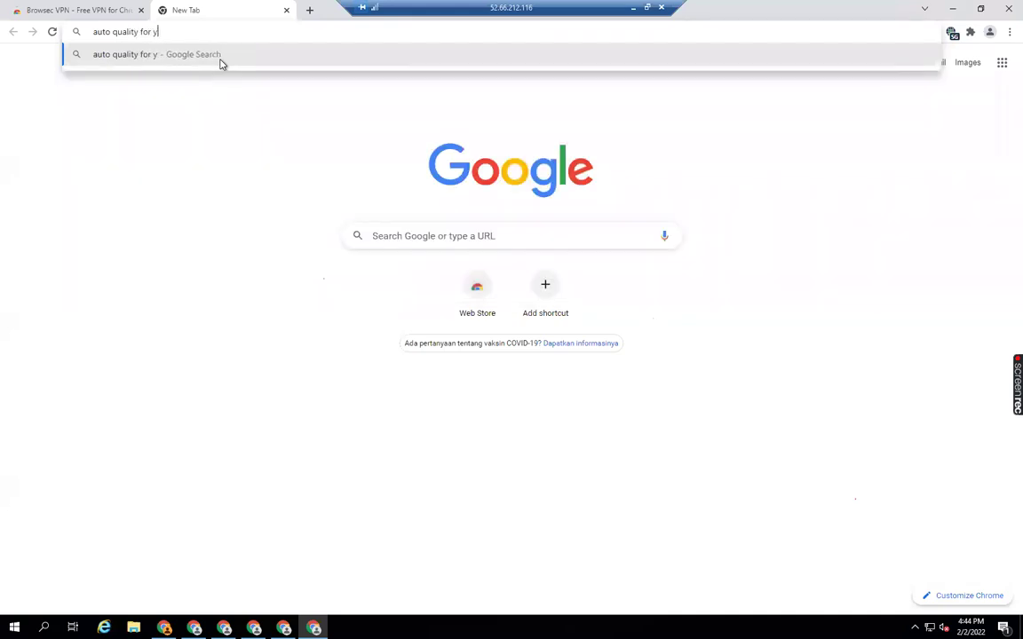
type("outube")
key("Return")
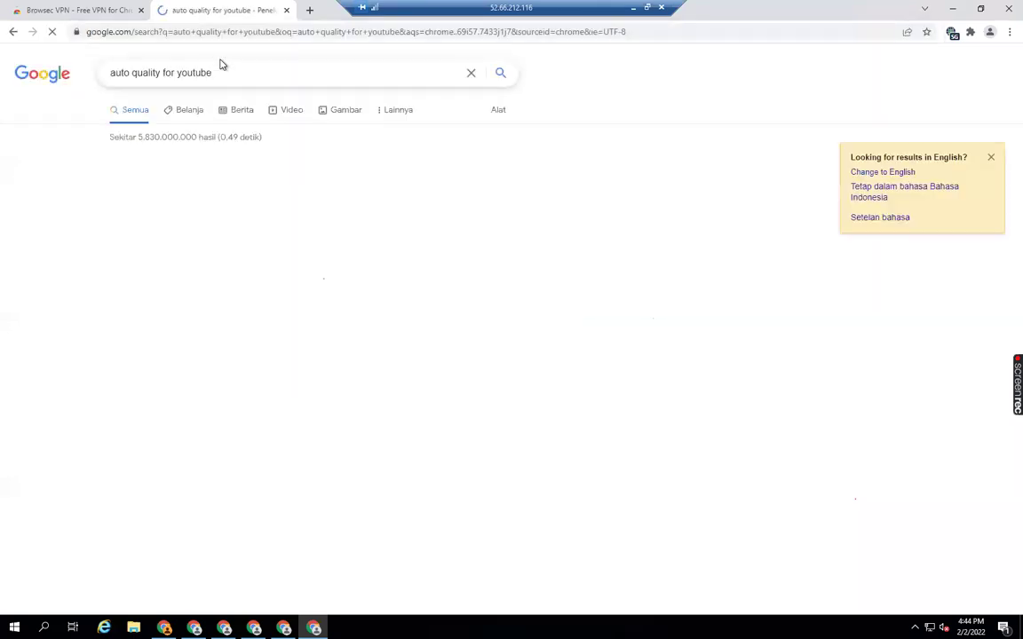
left_click(185, 264)
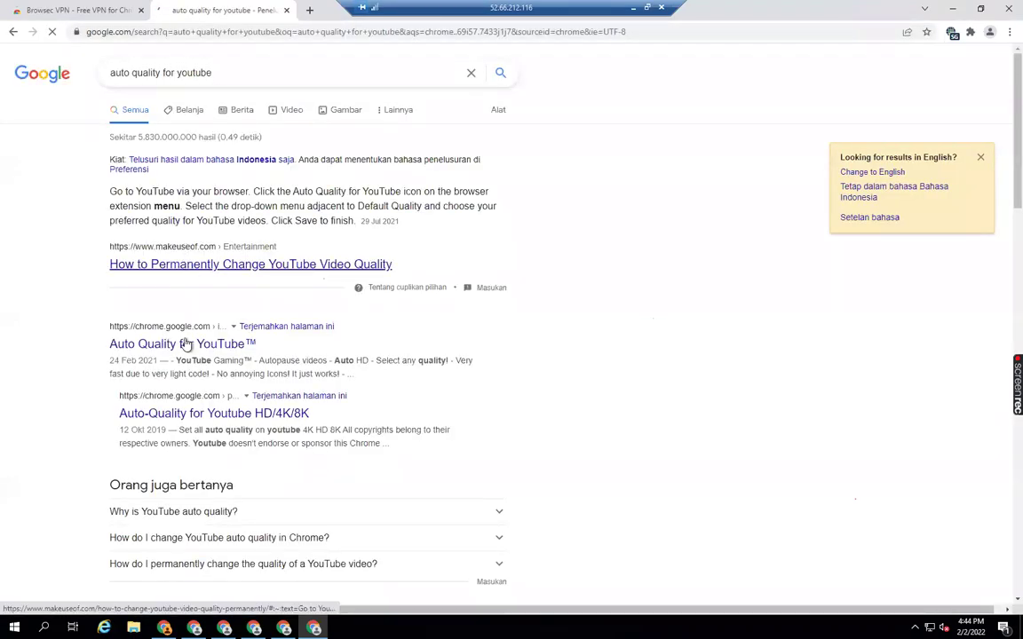
left_click(185, 343)
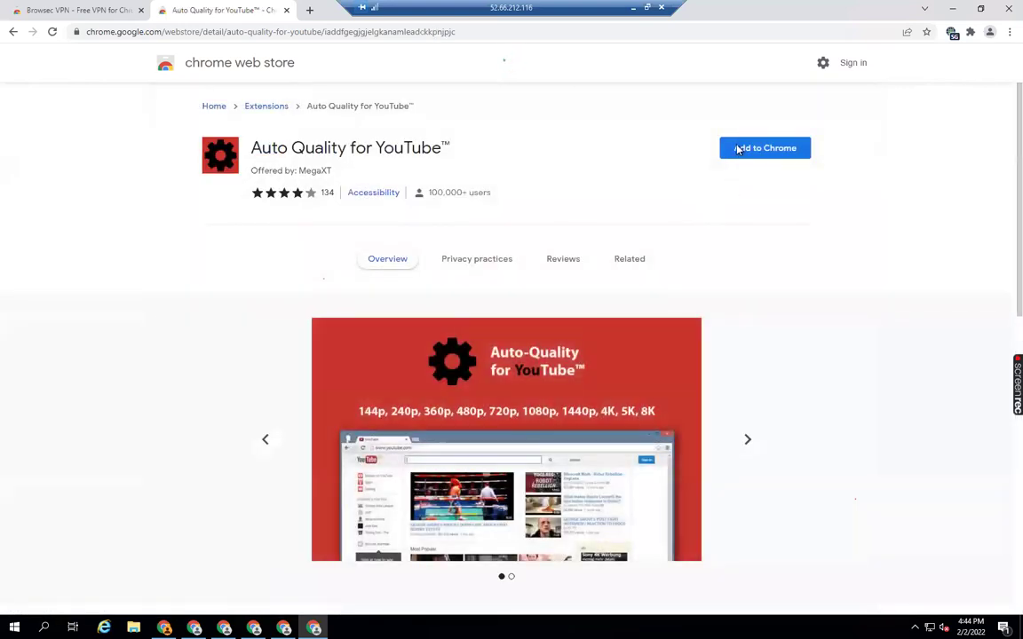
Step: Add the Auto Quality for YouTube extension to Chrome and dismiss the installation notice
left_click(737, 149)
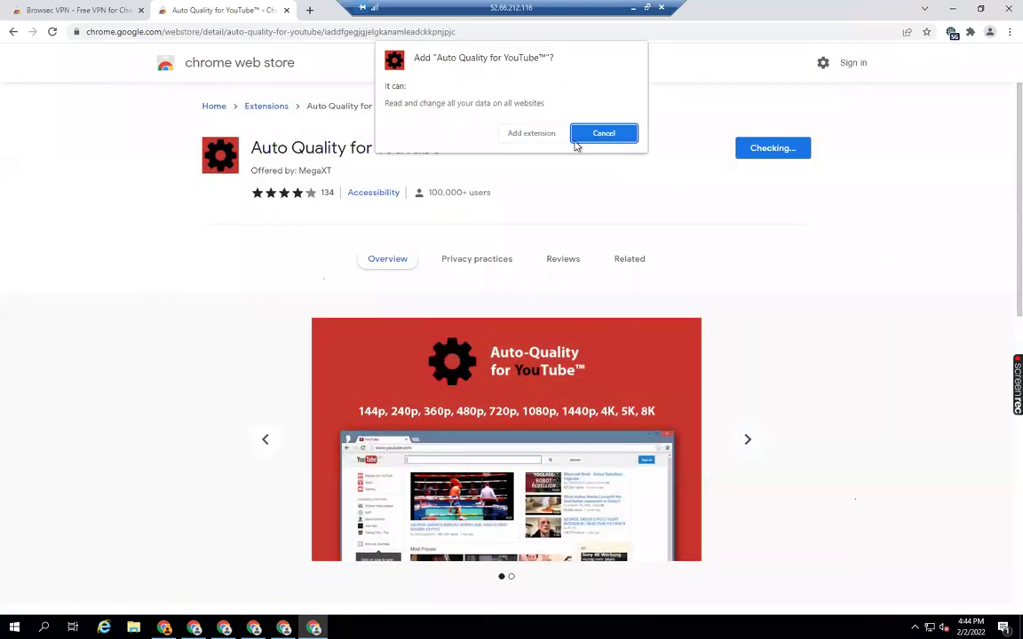
left_click(531, 134)
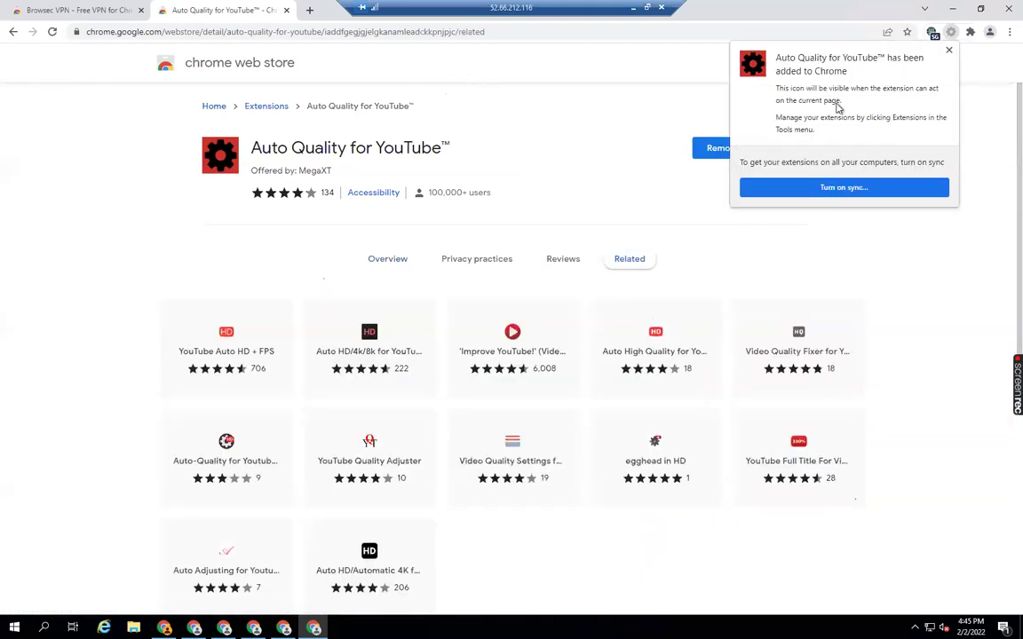
left_click(946, 51)
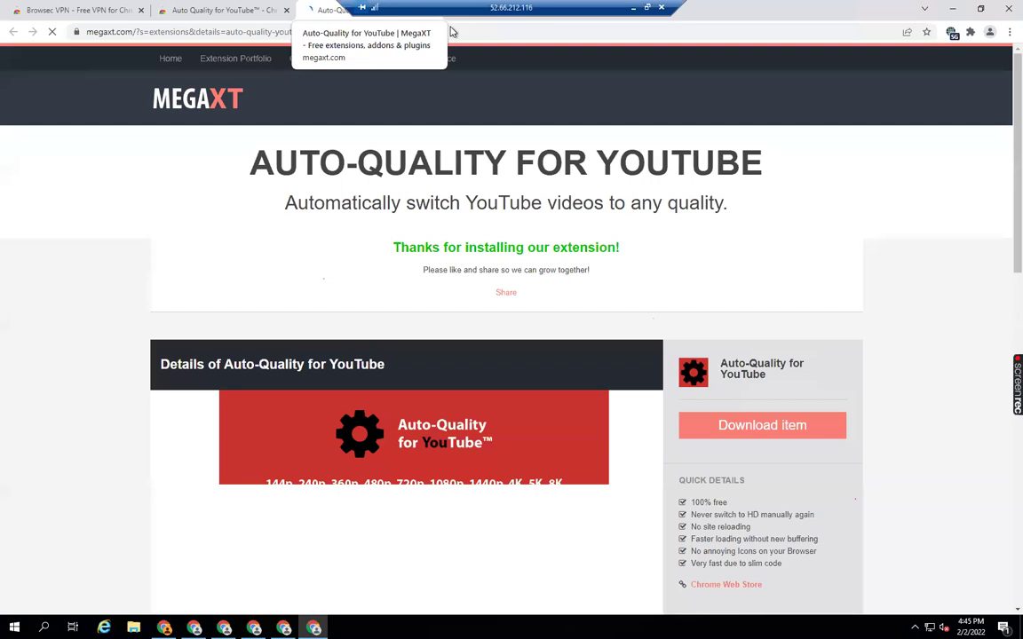
Step: Set the default quality to 144p in the Auto Quality for YouTube options and save it
left_click(224, 9)
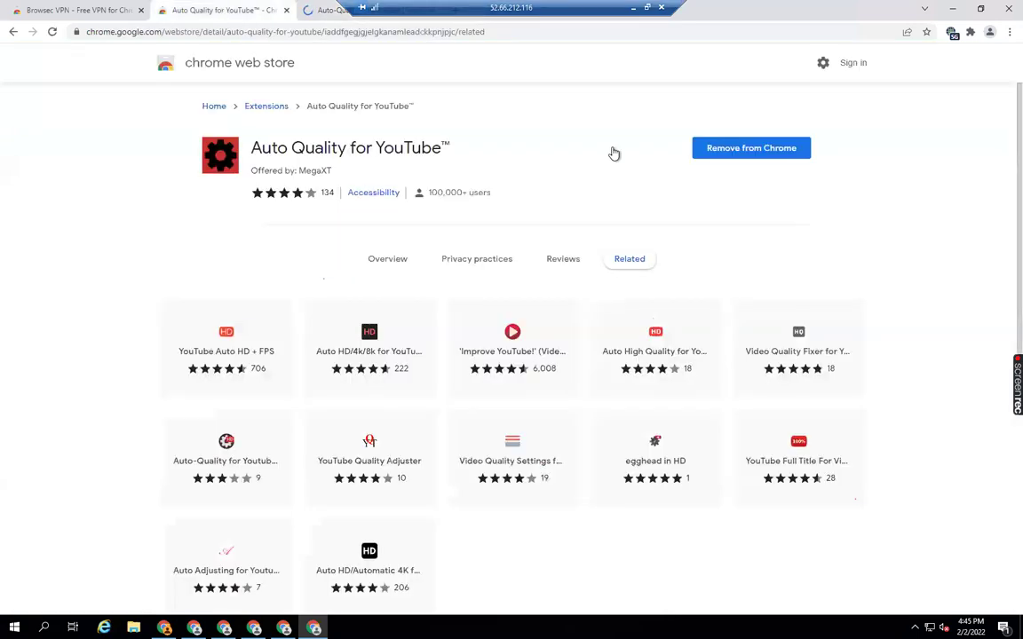
left_click(970, 32)
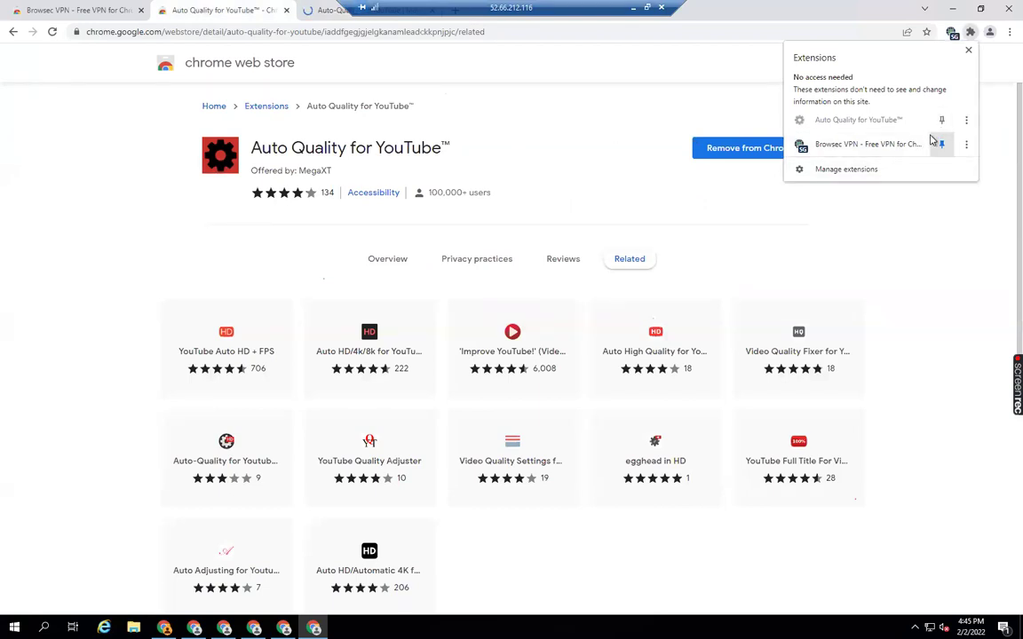
left_click(967, 121)
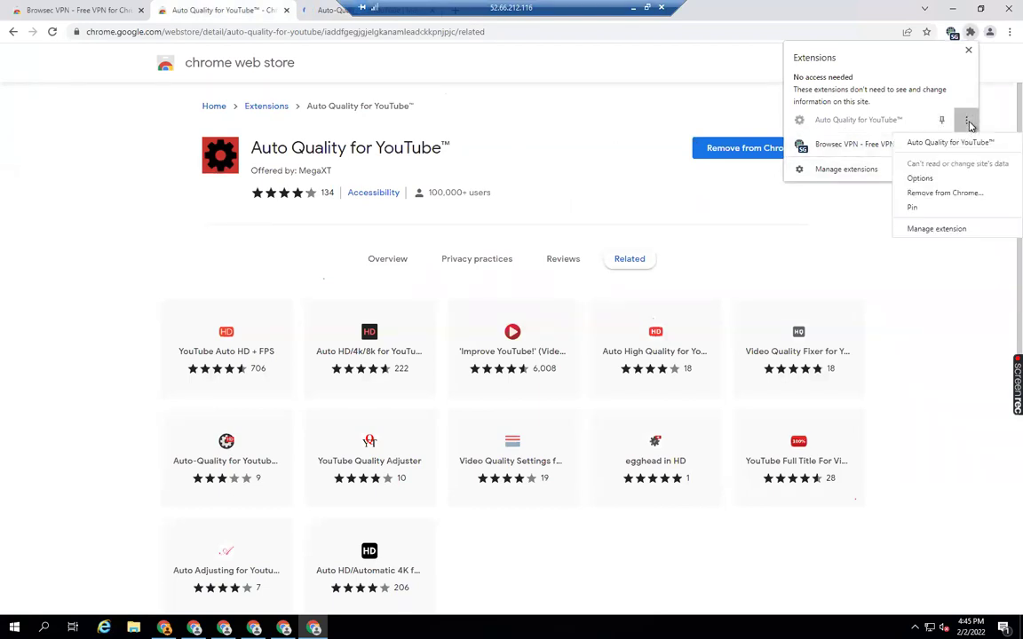
left_click(934, 180)
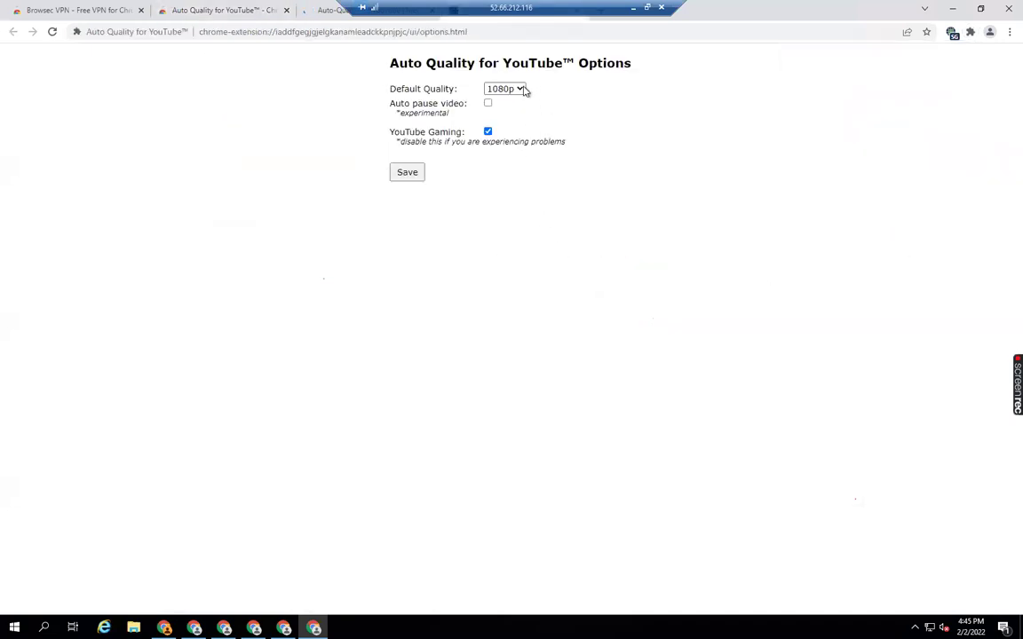
left_click(522, 90)
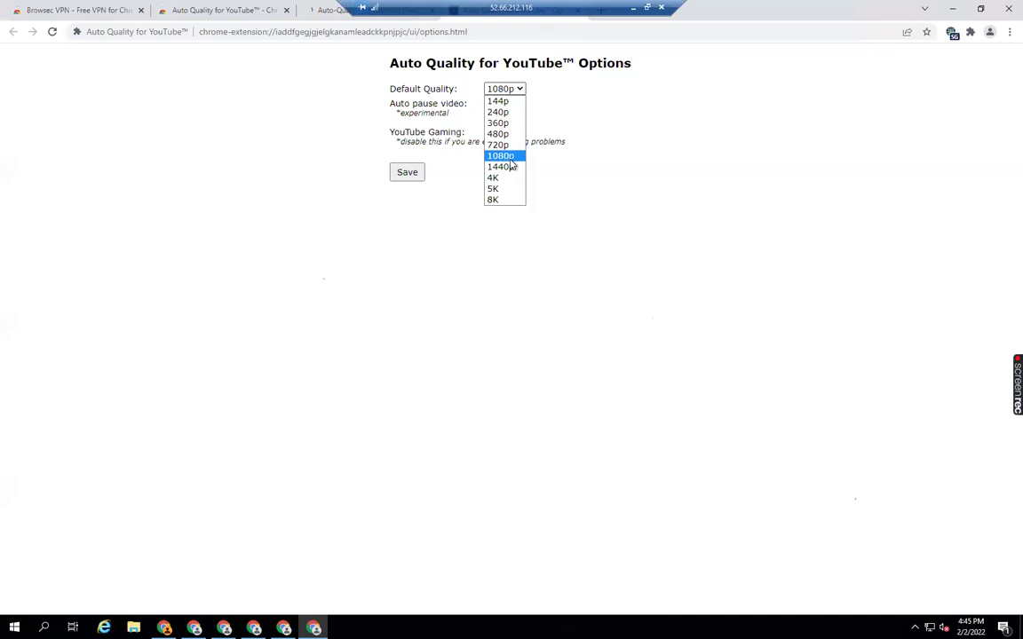
left_click(499, 103)
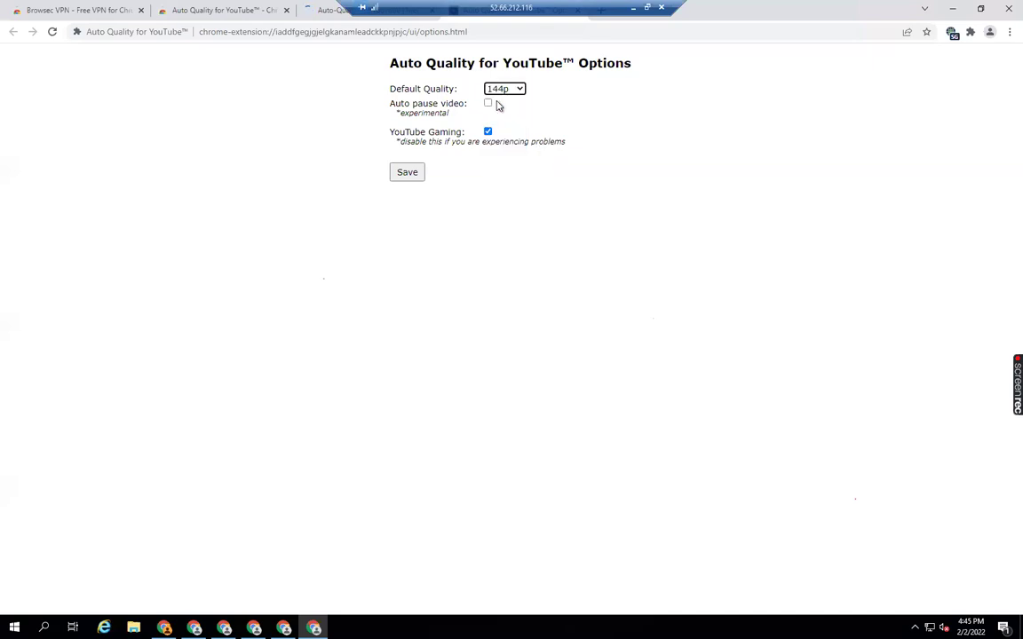
left_click(419, 173)
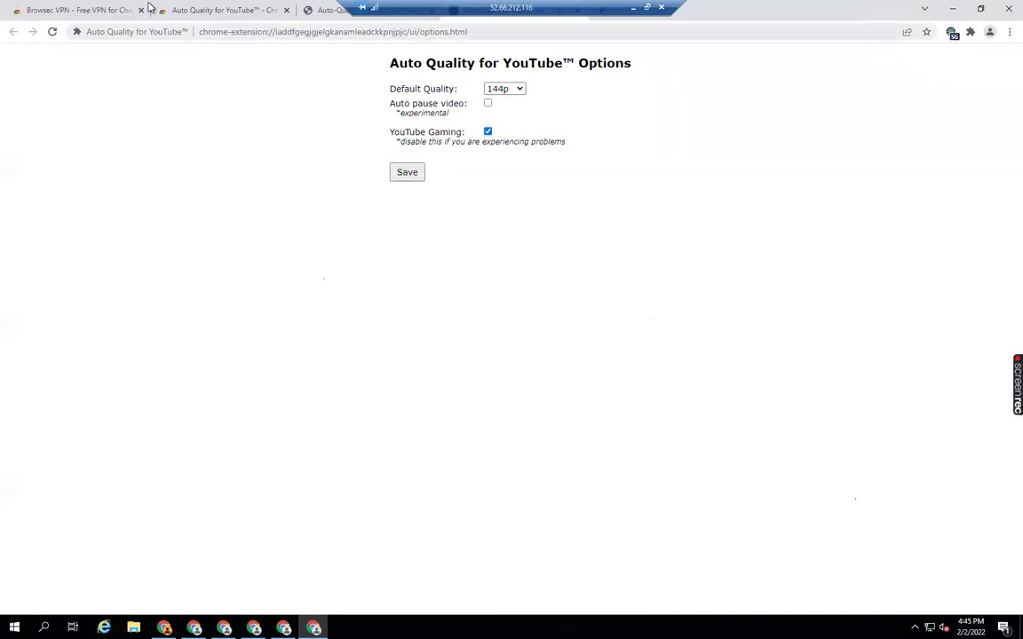
Step: Open the YouTube home page in the tab holding the Browsec VPN store page
left_click(63, 9)
left_click(133, 34)
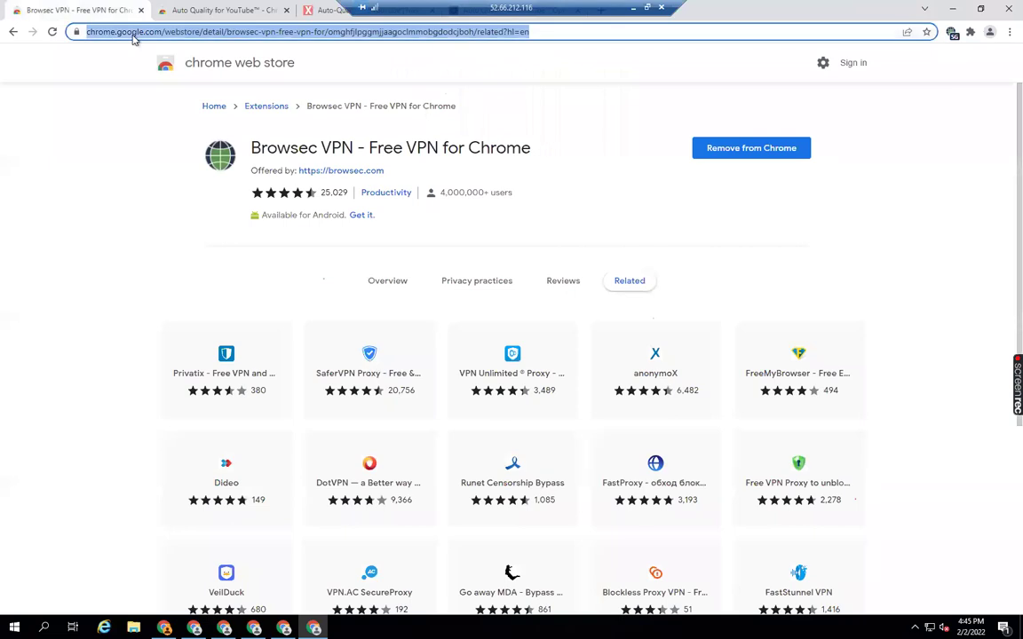
type("youtbe")
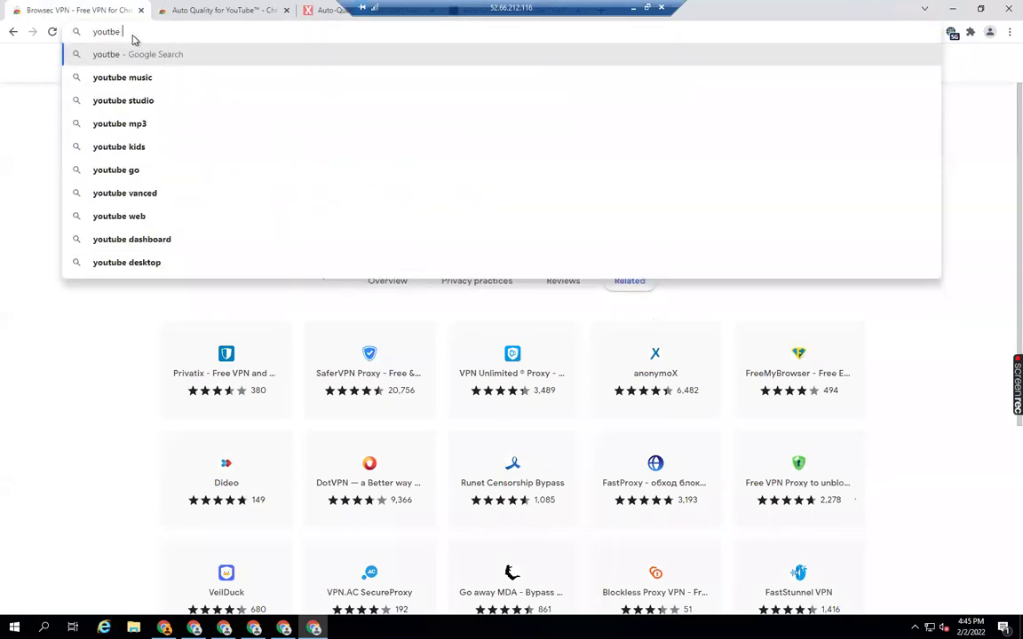
key("ctrl+a")
type("youtube")
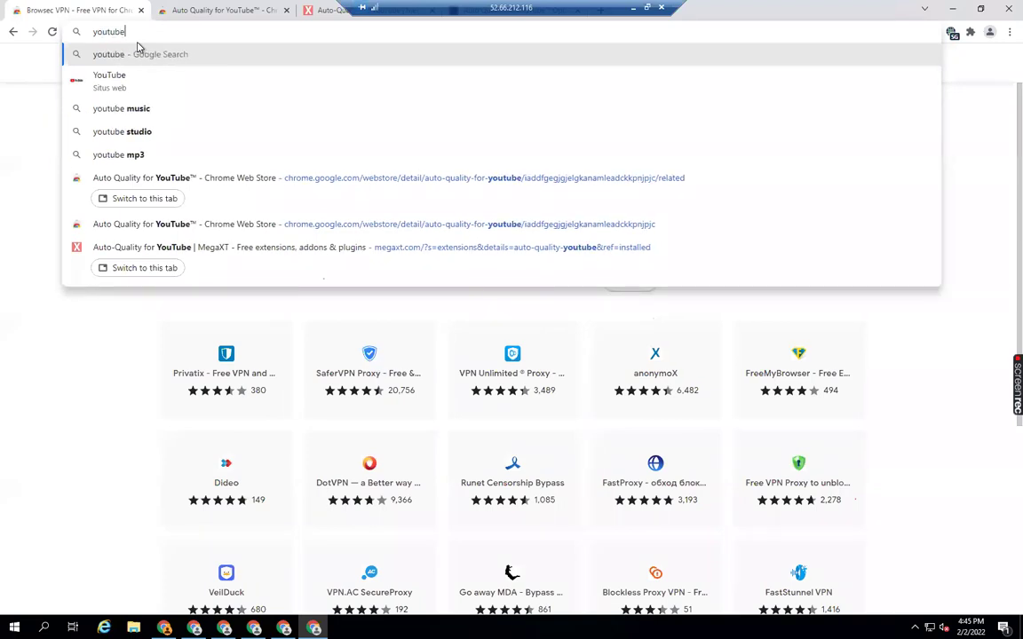
key("Return")
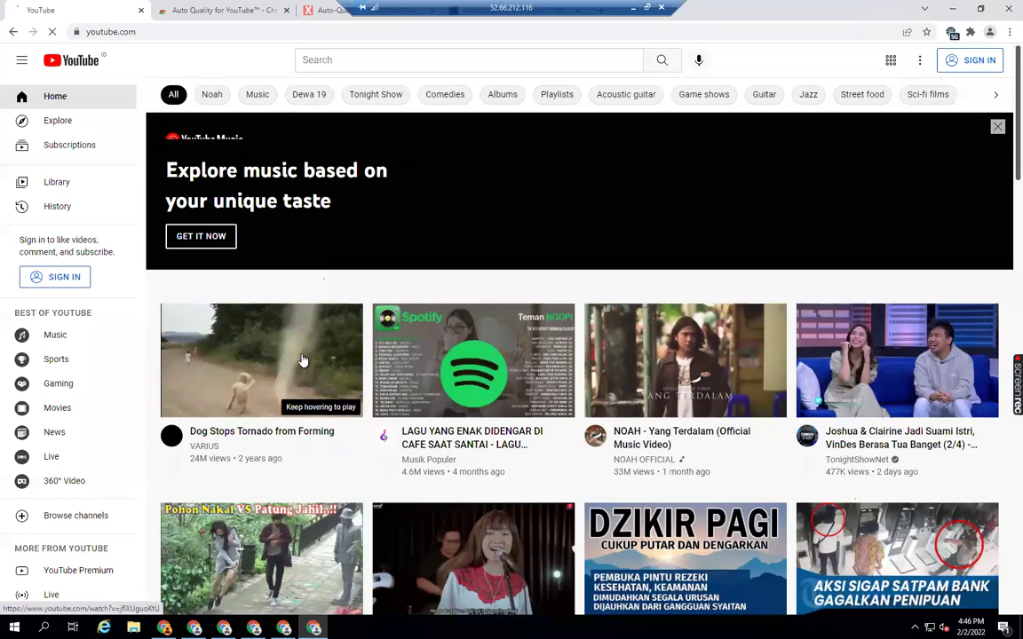
Step: Play the video "Dog Stops Tornado from Forming", mute and pause it, and check its playback quality setting
left_click(302, 358)
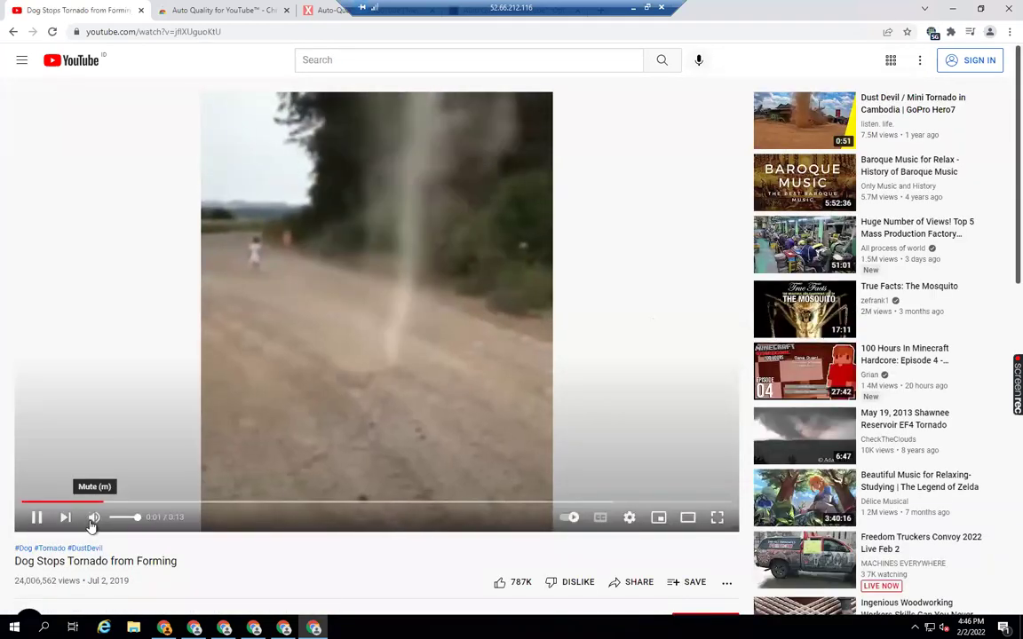
left_click(94, 518)
left_click(310, 285)
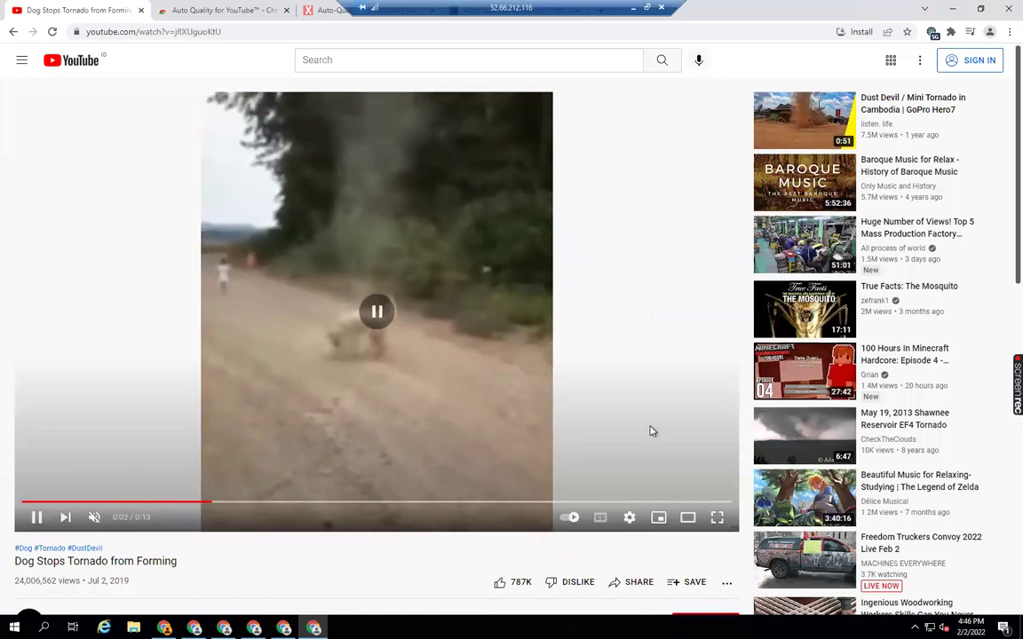
left_click(629, 518)
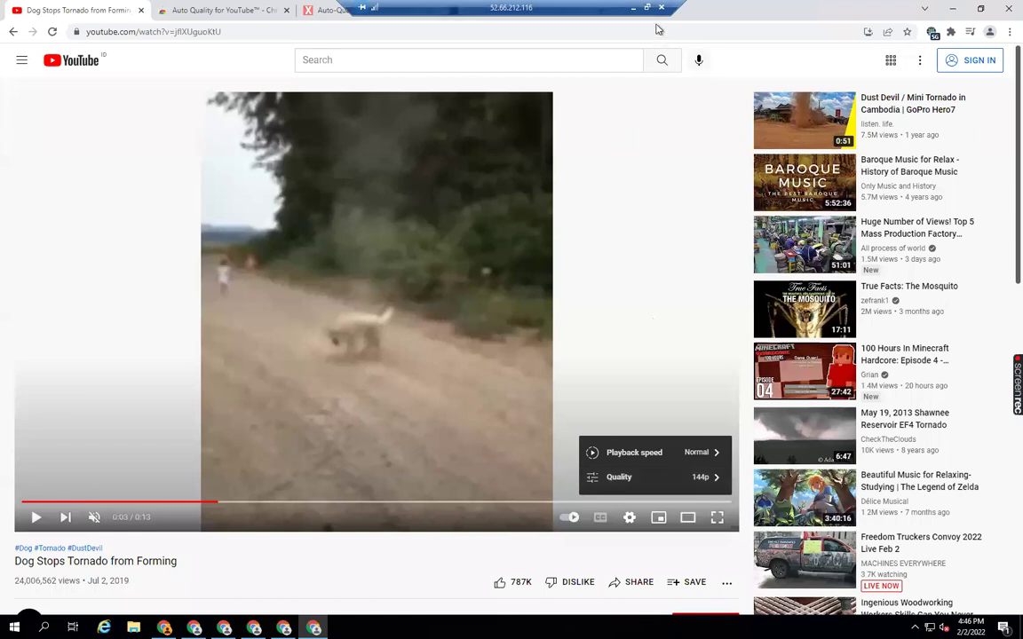
Step: Select 1080p as the default quality in the Auto Quality for YouTube options without saving, and check the reloaded tornado video's quality
left_click(324, 8)
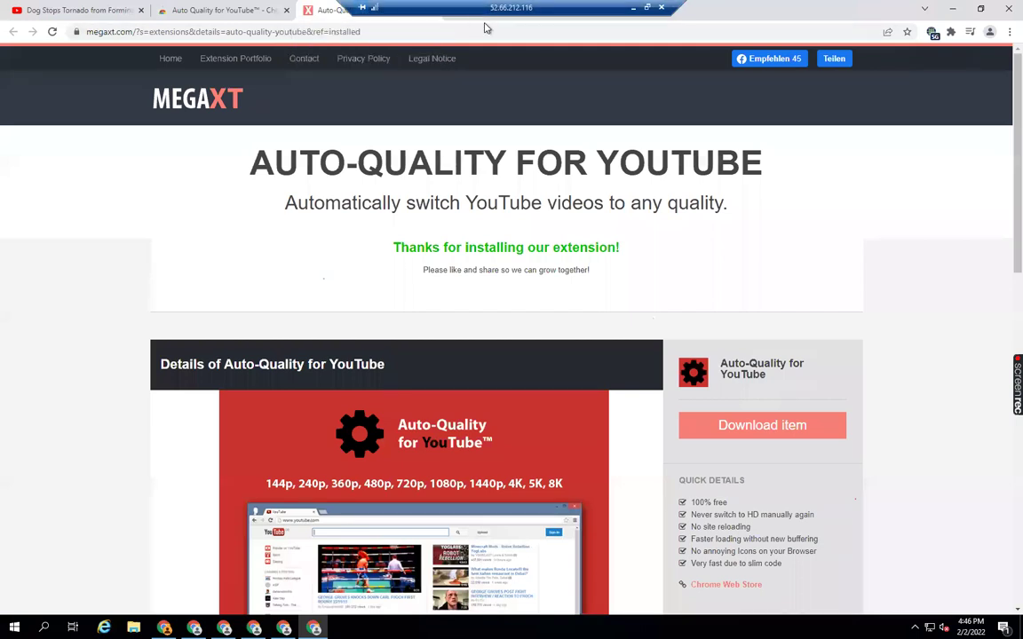
left_click(951, 31)
left_click(945, 117)
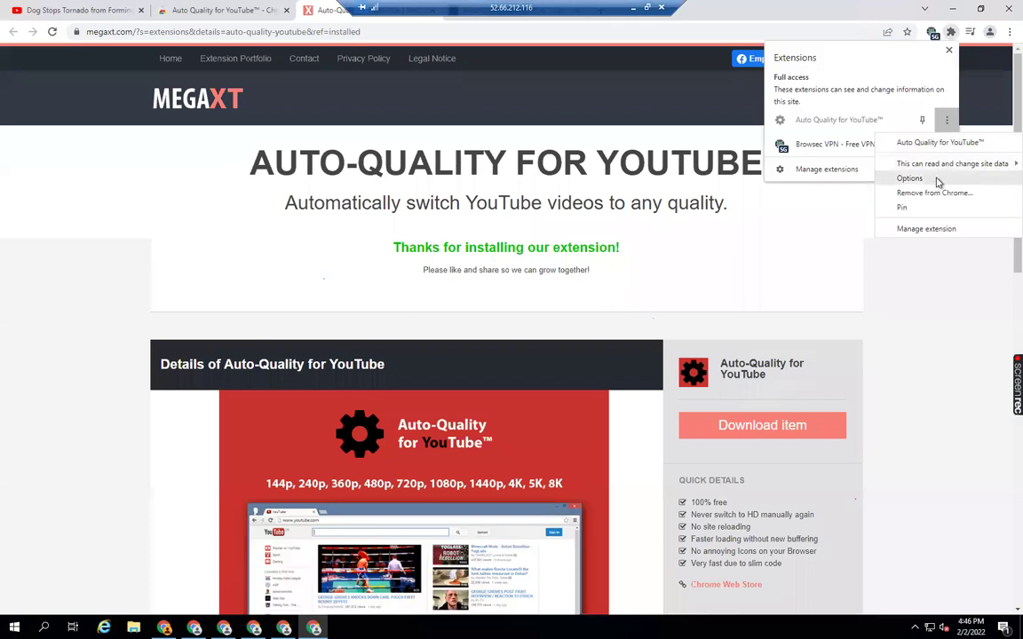
left_click(934, 180)
left_click(516, 90)
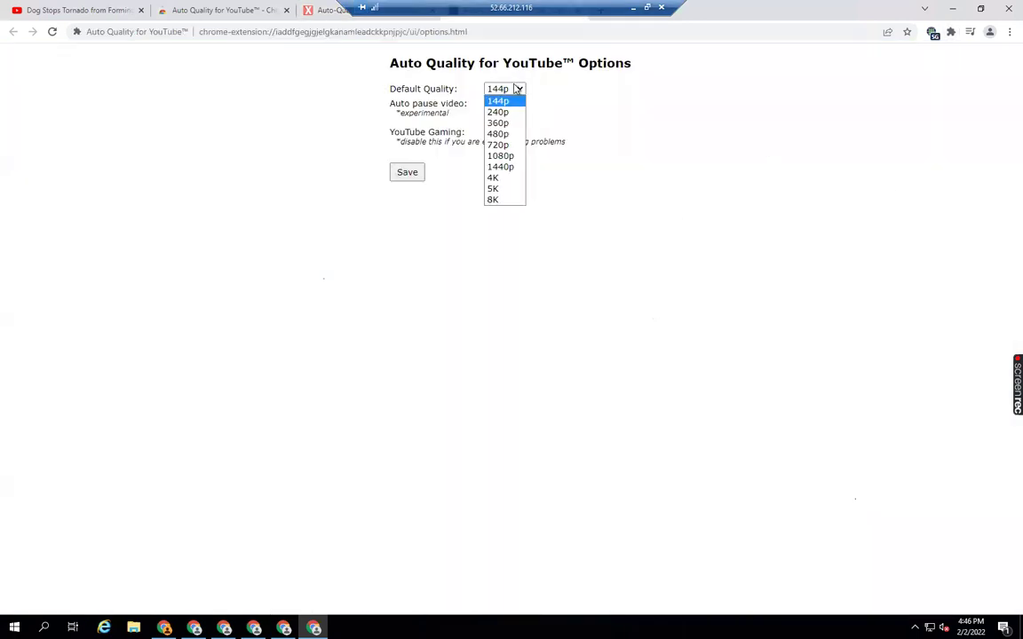
left_click(507, 157)
left_click(84, 11)
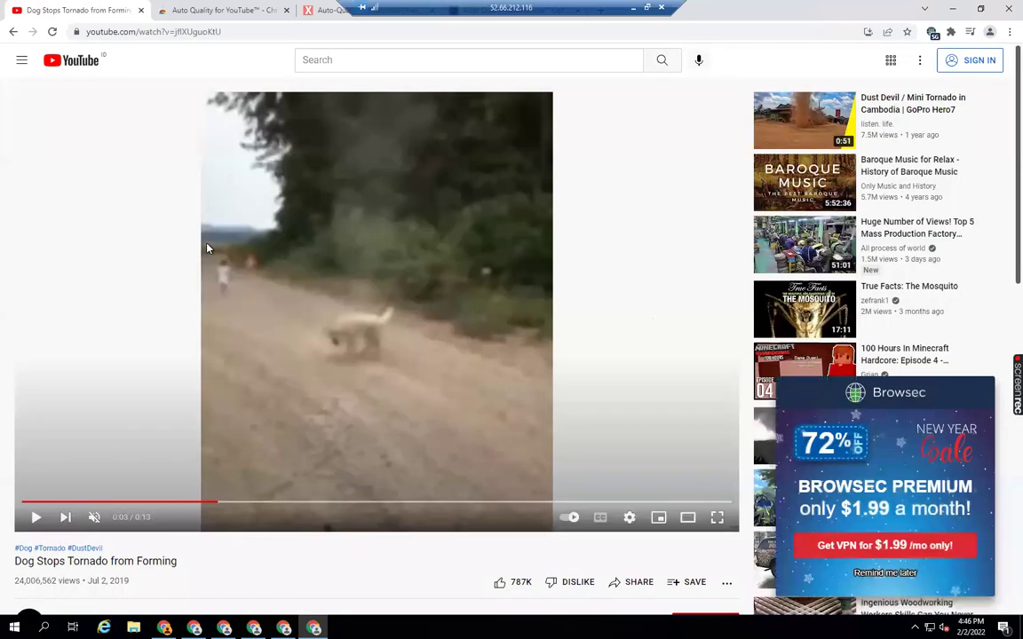
key("F5")
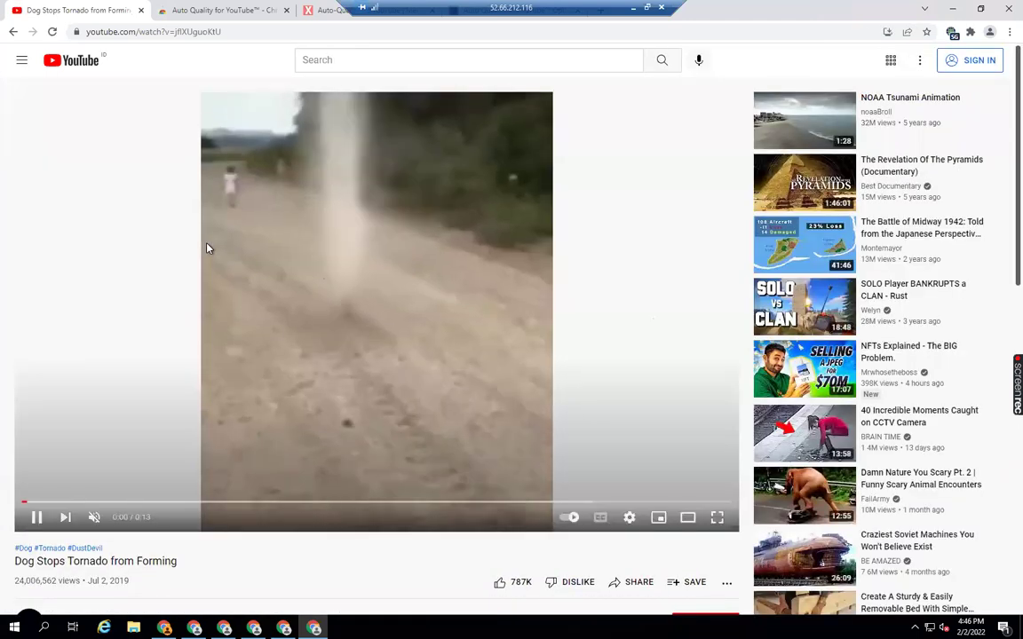
left_click(628, 519)
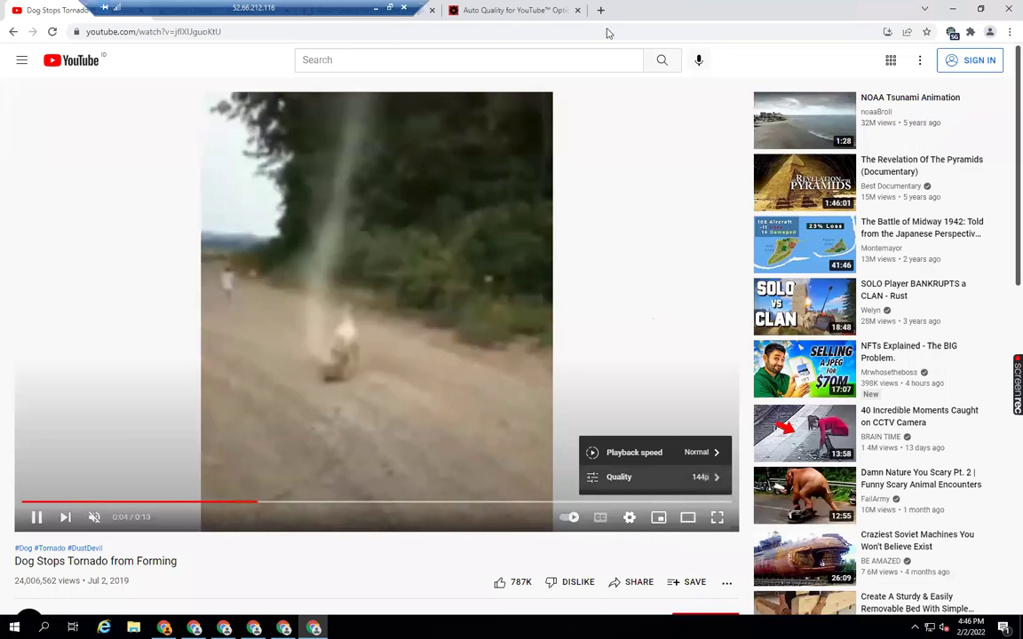
Step: Save the 1080p default quality in the extension options and check the tornado video's playback quality again
key("ctrl+Tab")
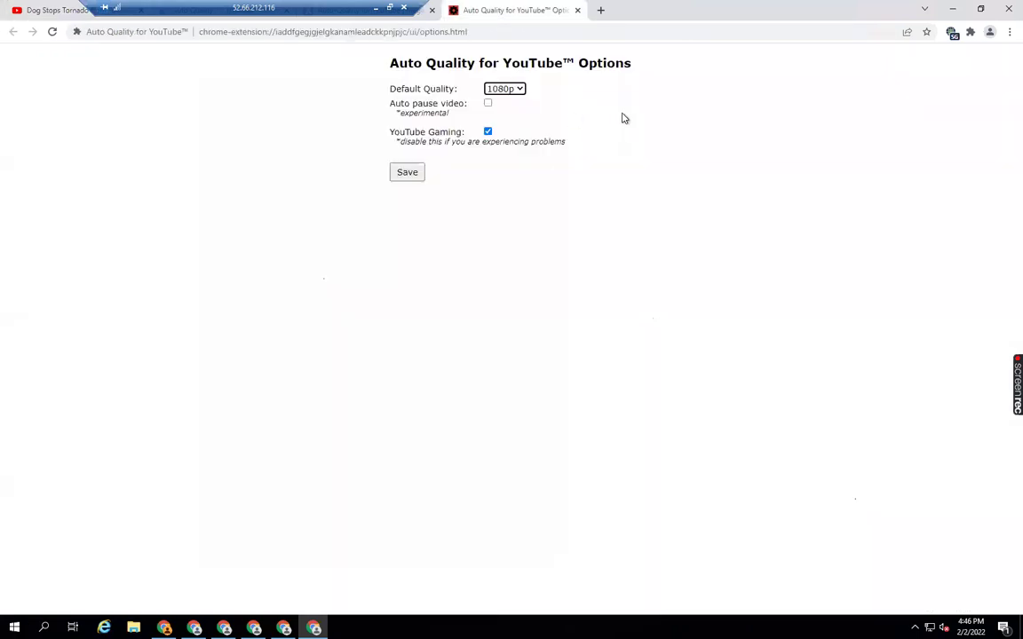
left_click(417, 171)
left_click(45, 9)
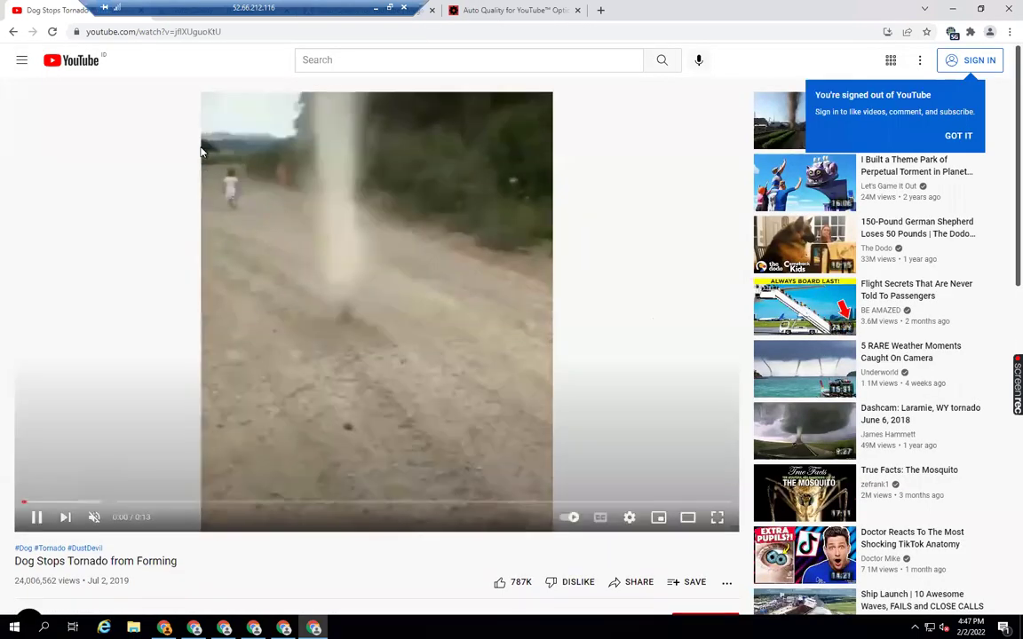
left_click(628, 517)
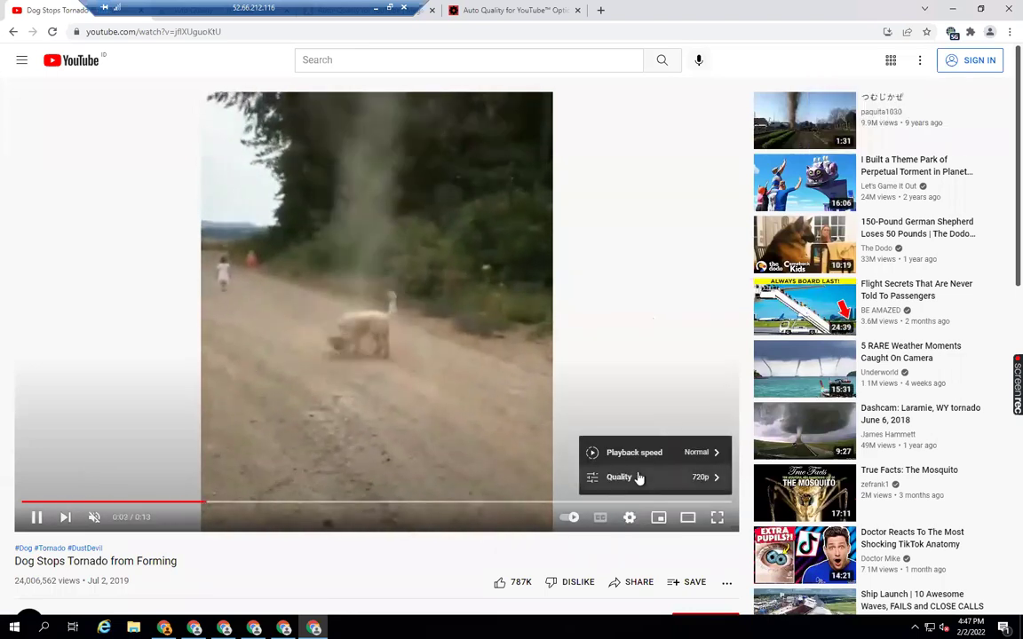
left_click(638, 478)
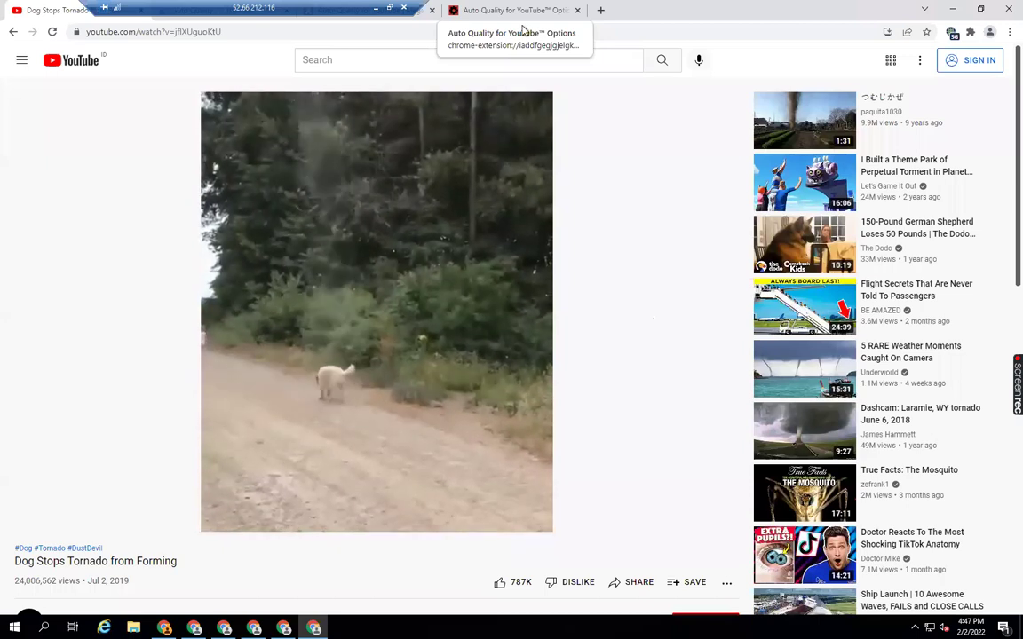
Step: Set the extension's default quality back to 144p, save it, and check the tornado video's quality setting
left_click(523, 31)
left_click(511, 95)
left_click(497, 100)
left_click(406, 172)
key("ctrl+shift+Tab")
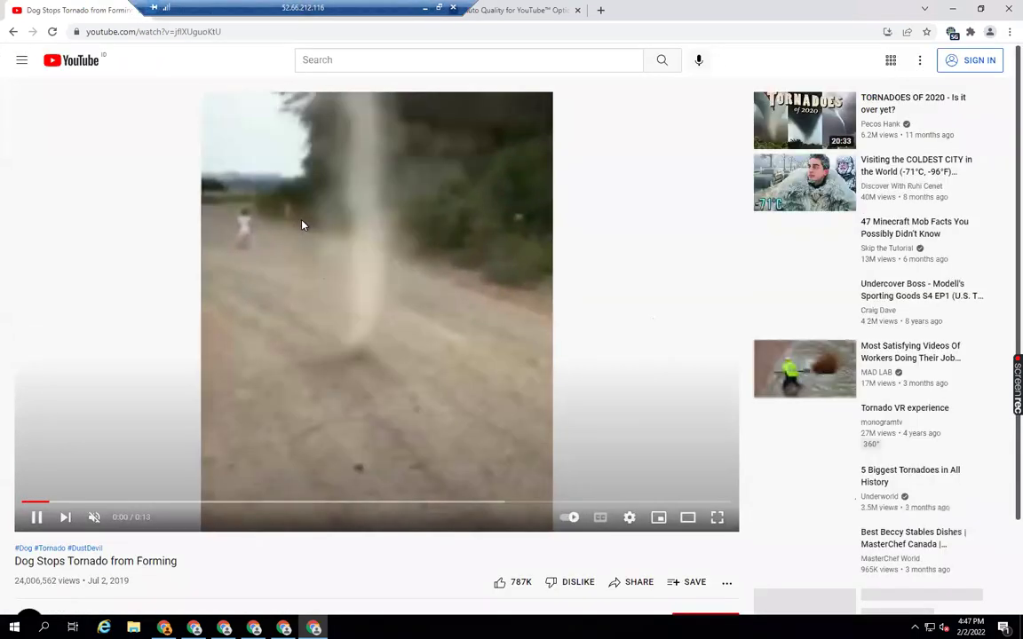
left_click(630, 517)
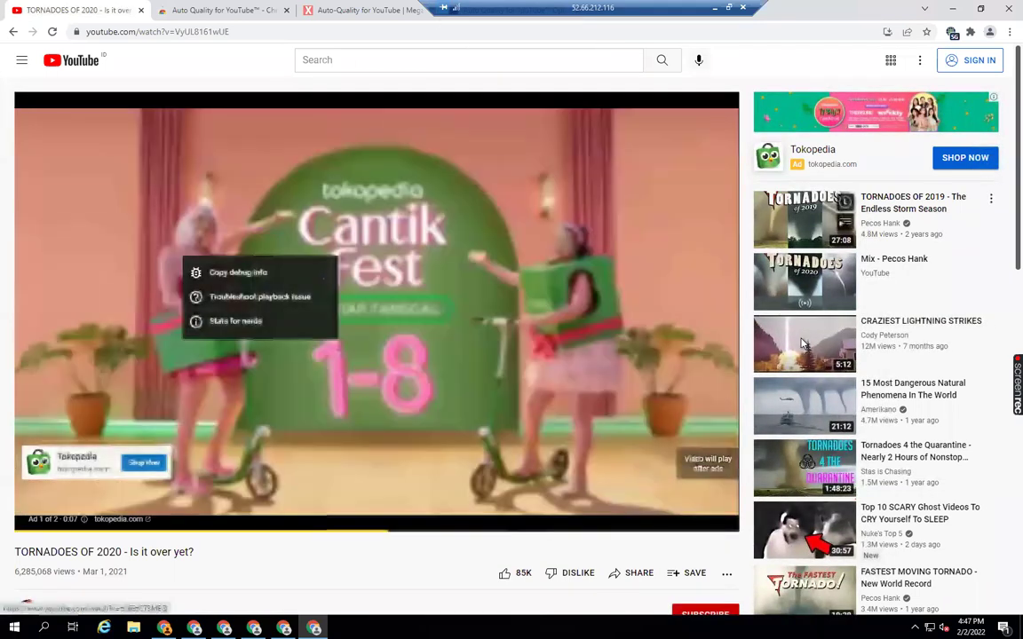
Step: Copy the link of the suggested video "CRAZIEST LIGHTNING STRIKES" and open YouTube in a new tab by searching Google for "yt"
right_click(814, 343)
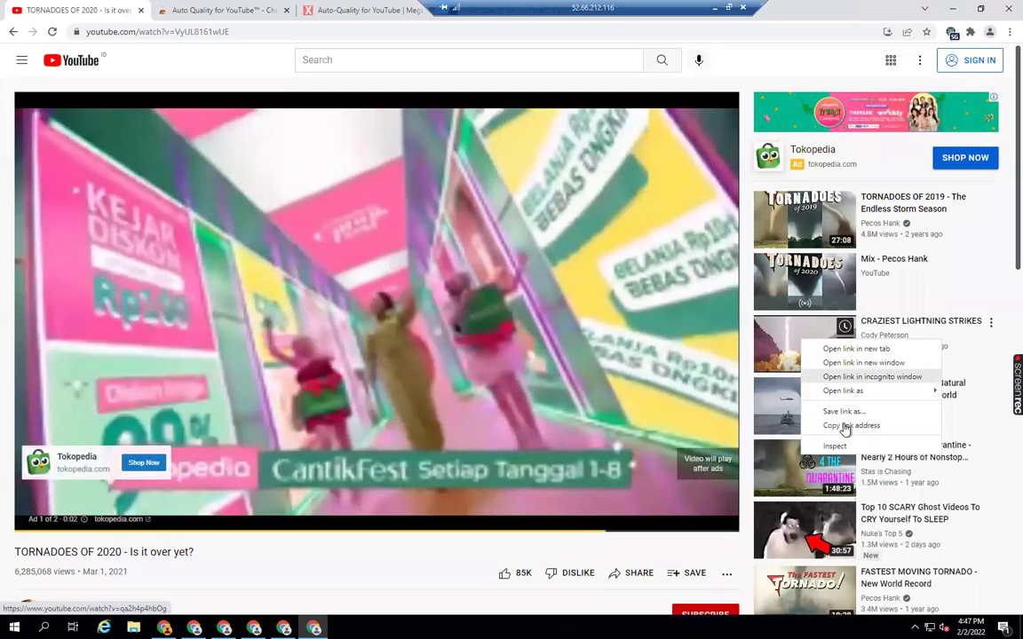
left_click(845, 425)
left_click(365, 59)
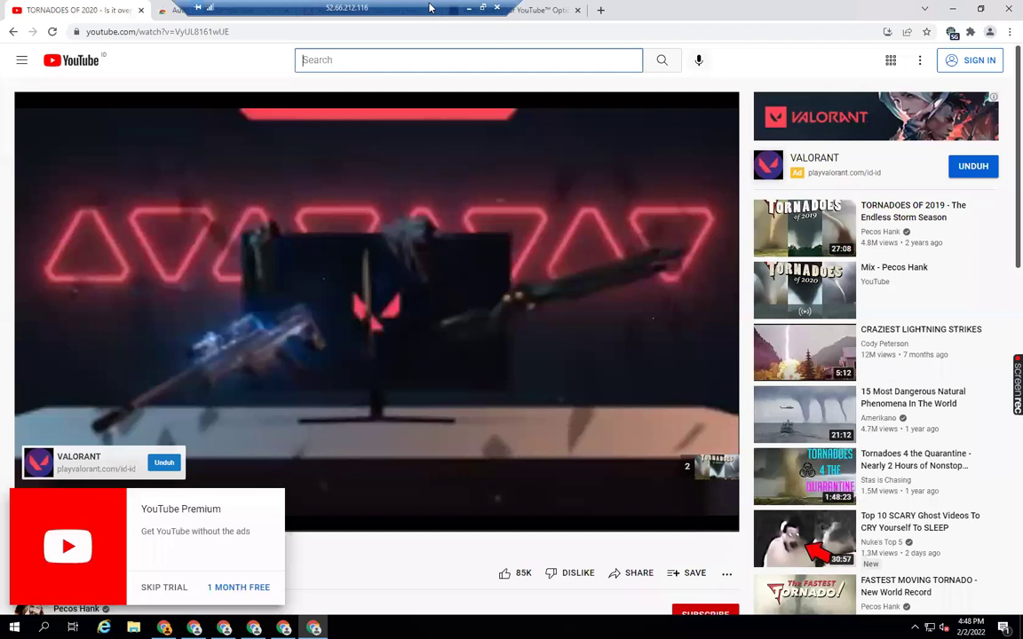
key("ctrl+t")
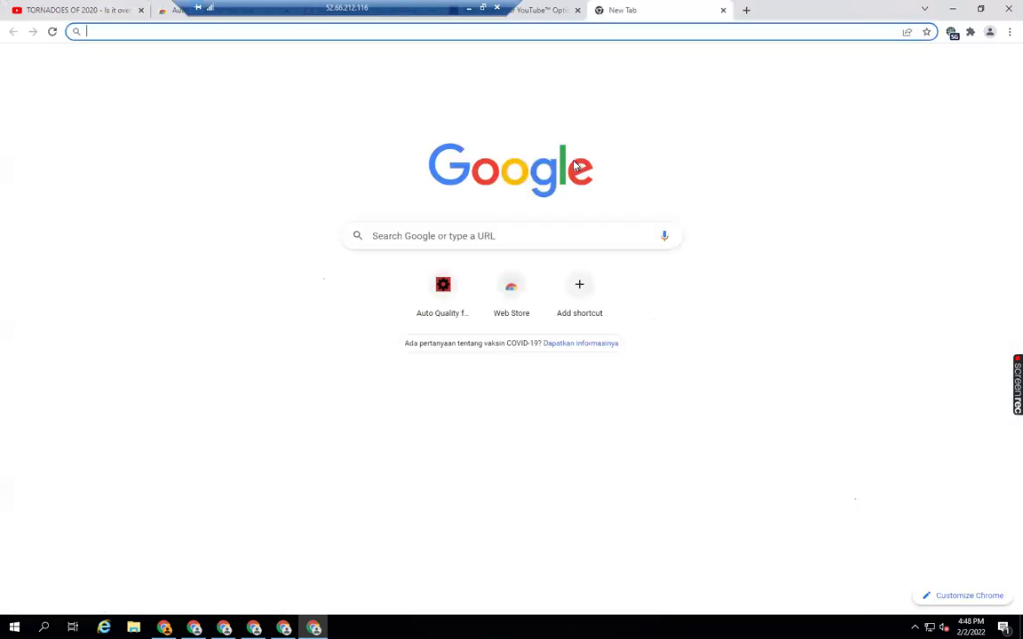
type("yt")
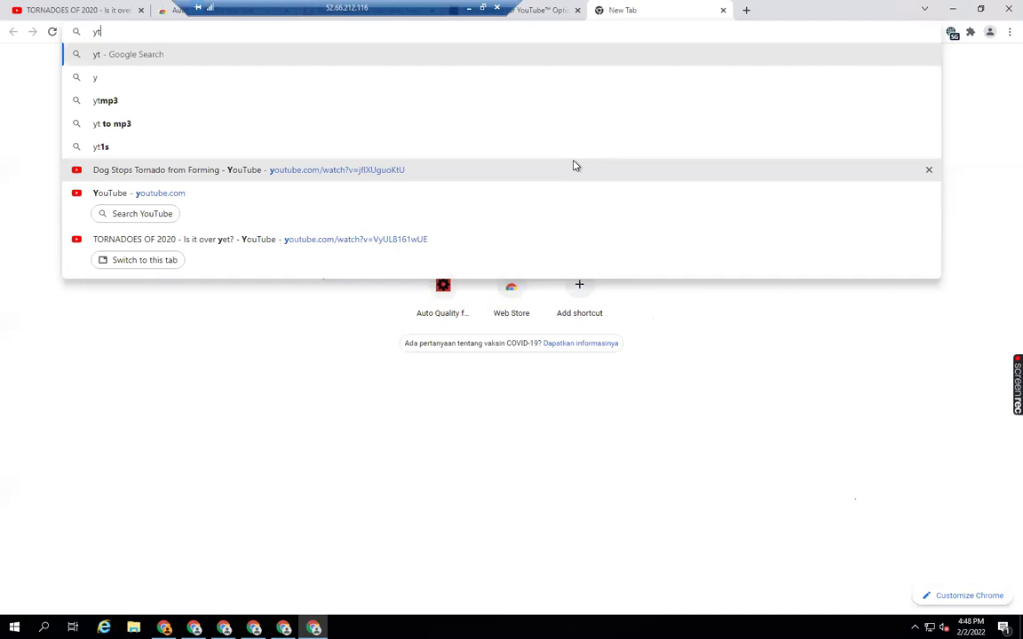
key("Return")
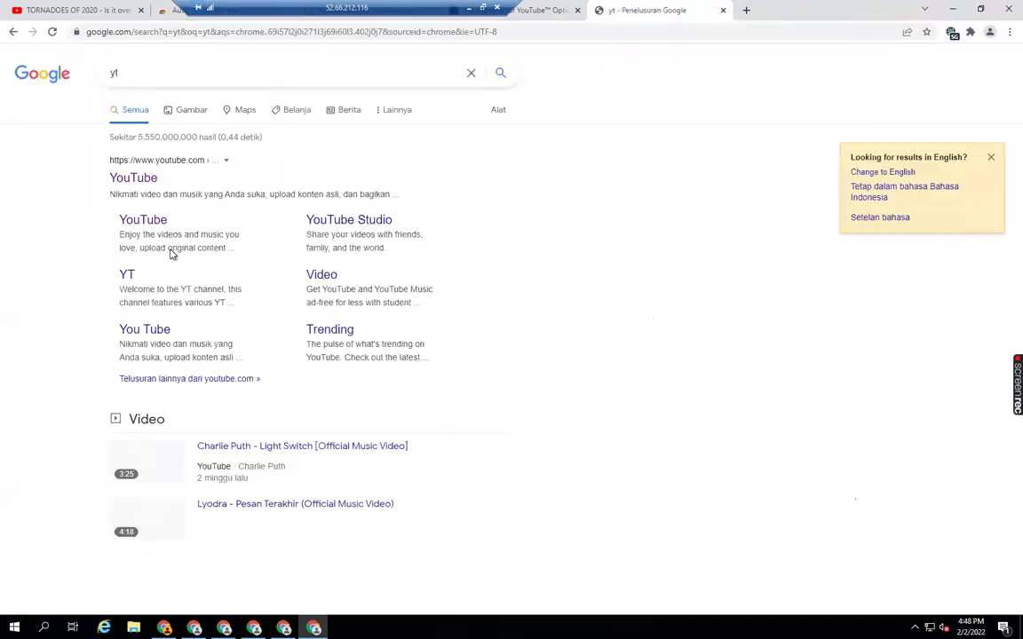
left_click(135, 180)
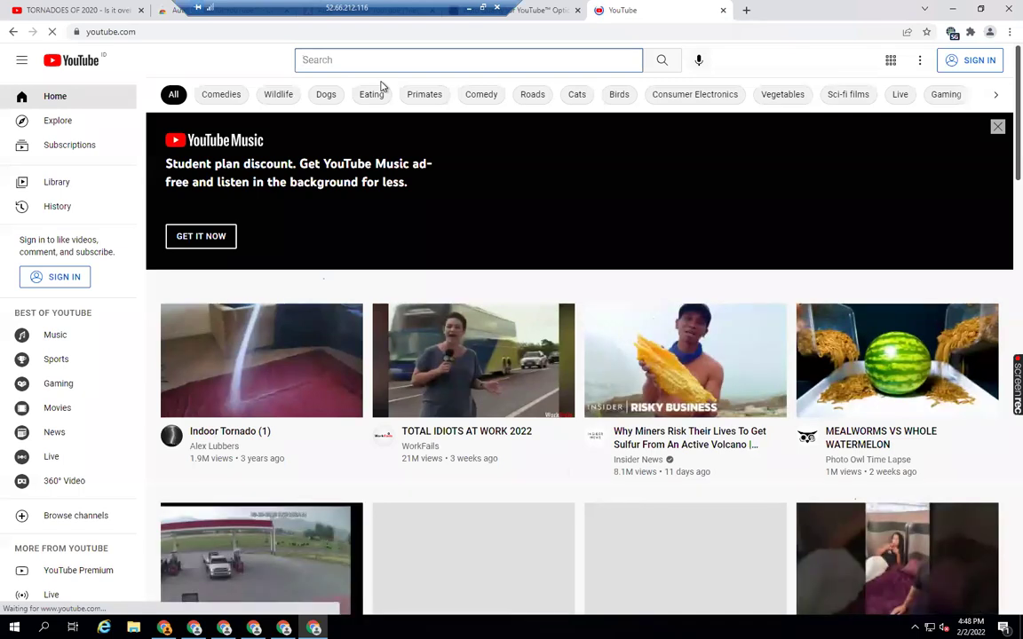
Step: Search YouTube for the copied video link and open the matching video "CRAZIEST LIGHTNING STRIKES"
key("ctrl+v")
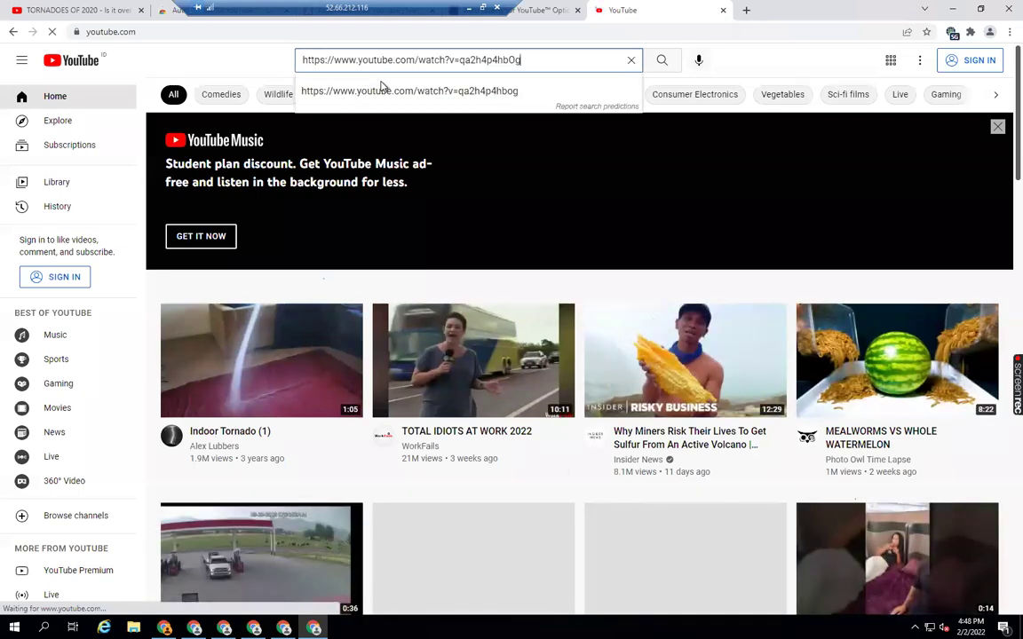
key("Return")
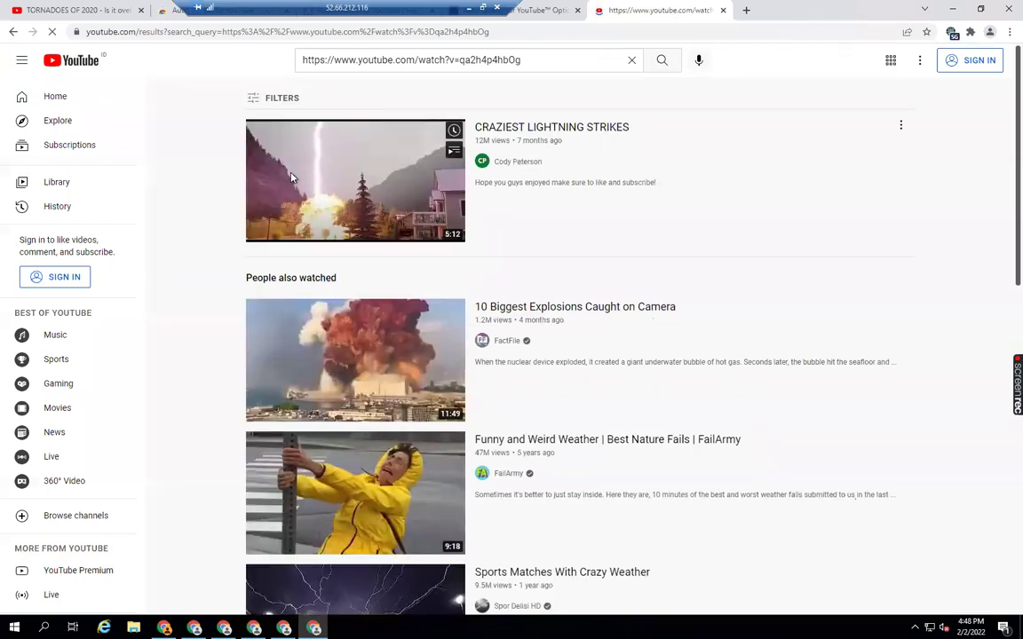
left_click(358, 156)
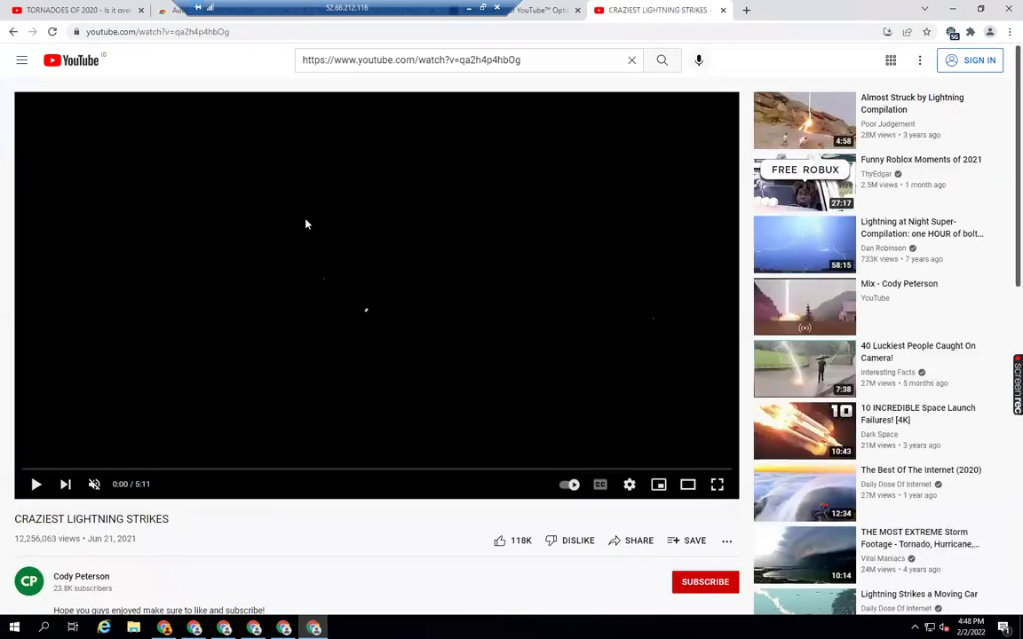
Step: Look at another Chrome profile's window, return to the lightning video, and dismiss the Browsec Premium offer with "Remind me later"
right_click(305, 223)
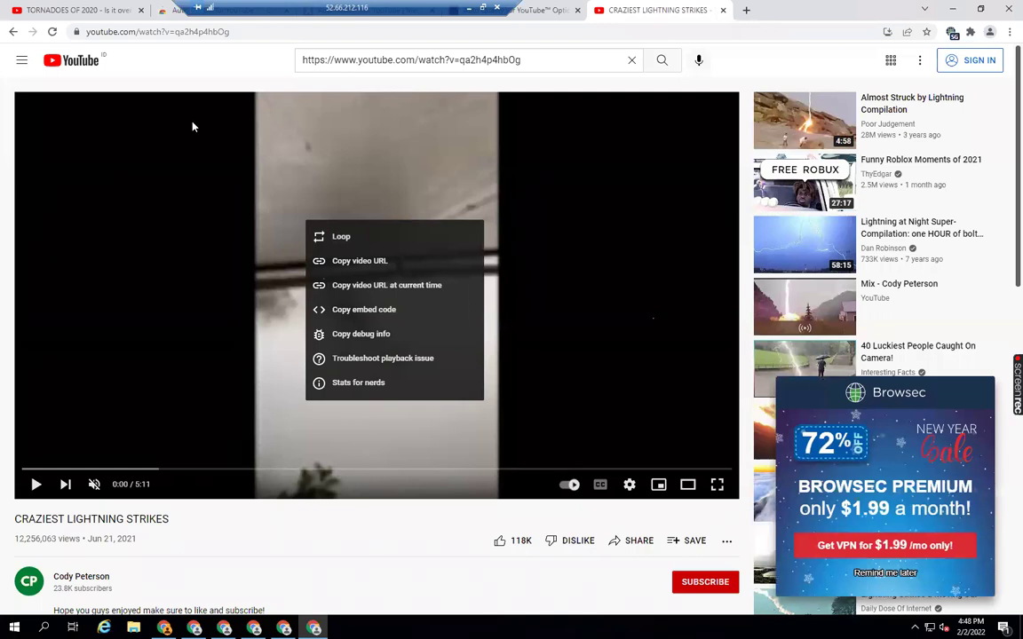
left_click(953, 8)
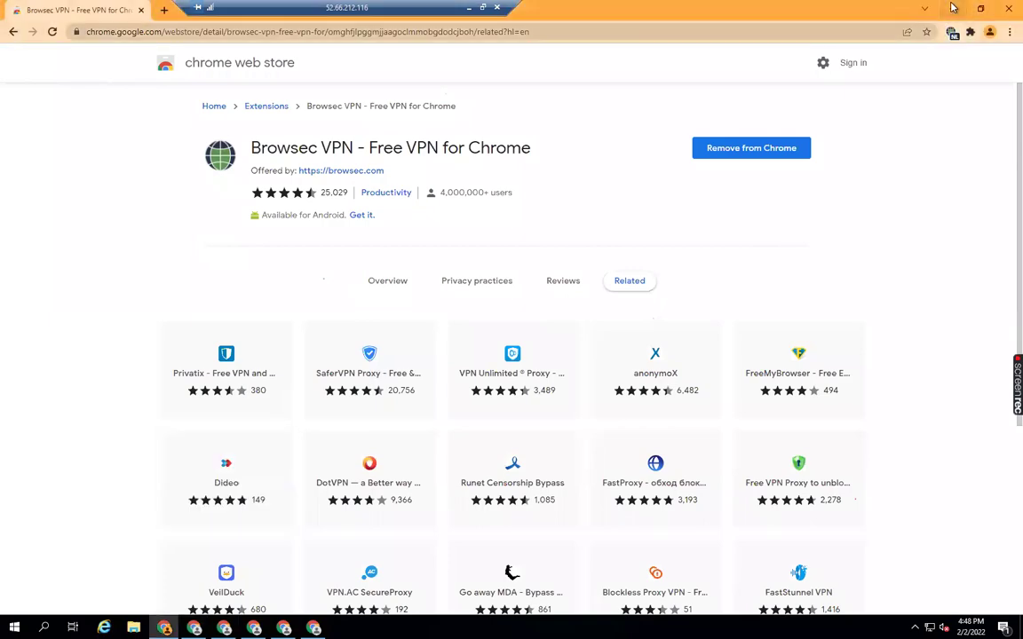
left_click(953, 8)
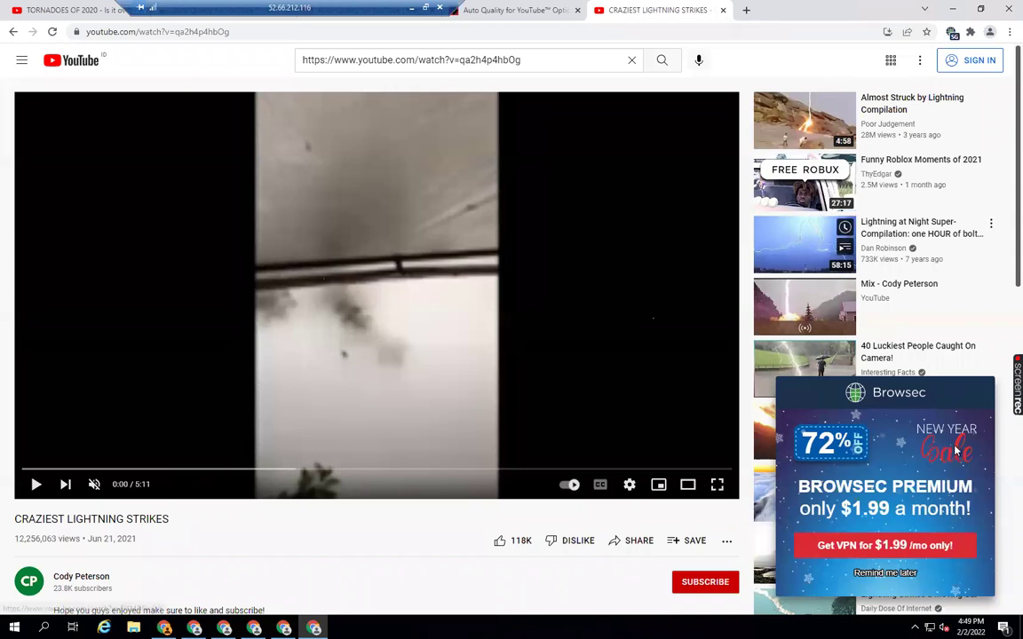
left_click(882, 574)
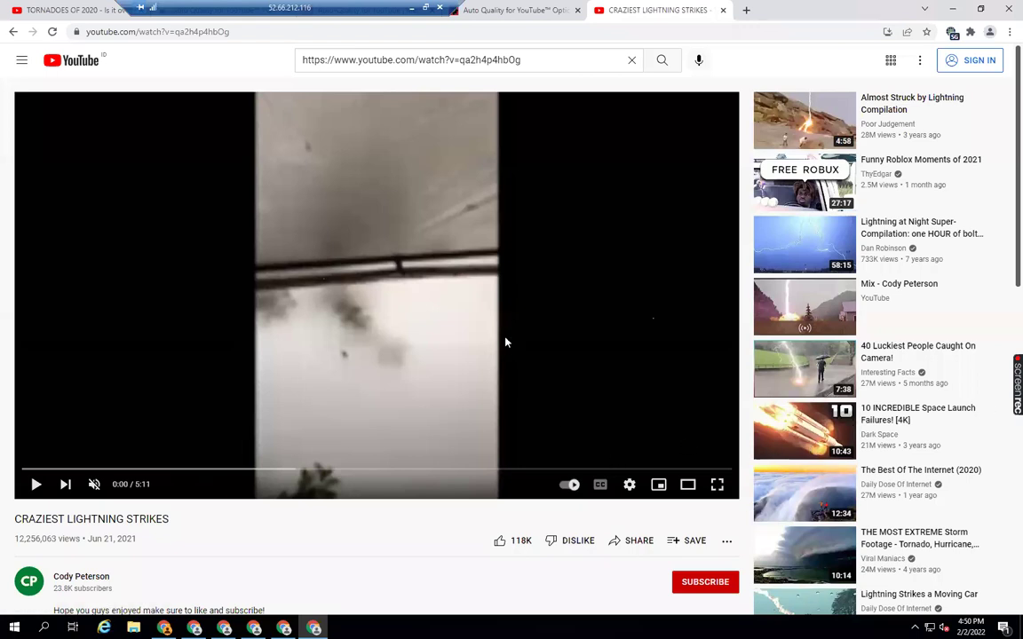
Step: Set the lightning video to loop and check its playback quality setting
left_click(629, 485)
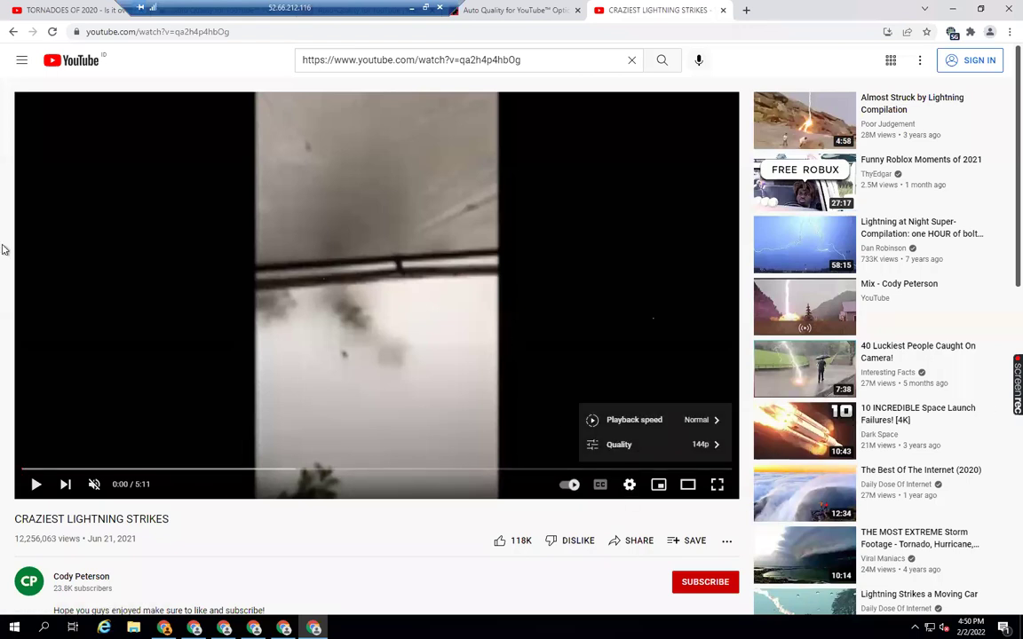
left_click(315, 203)
right_click(315, 203)
left_click(75, 182)
right_click(340, 200)
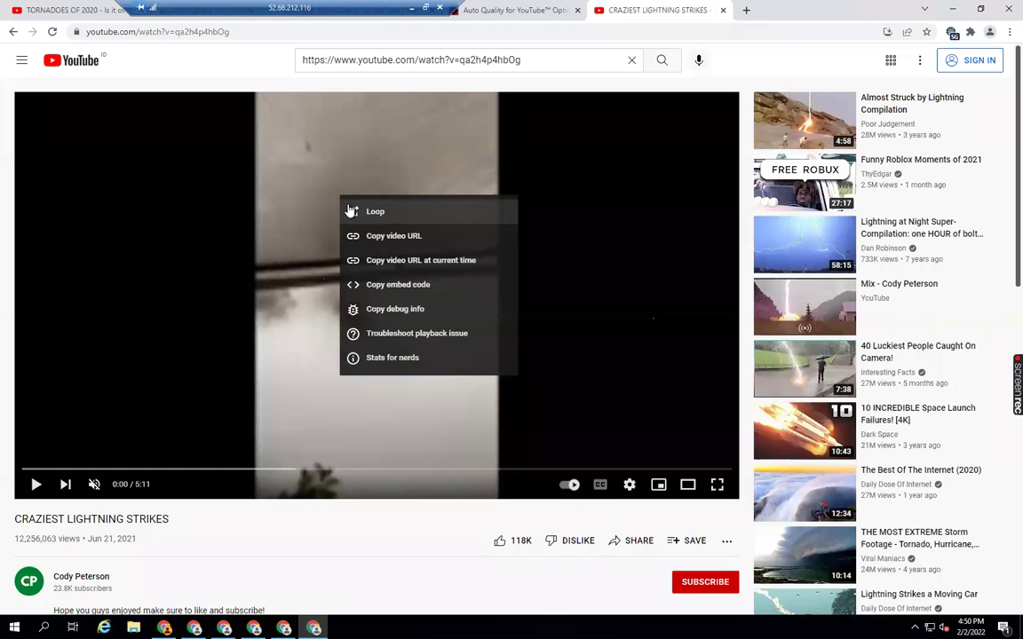
left_click(350, 211)
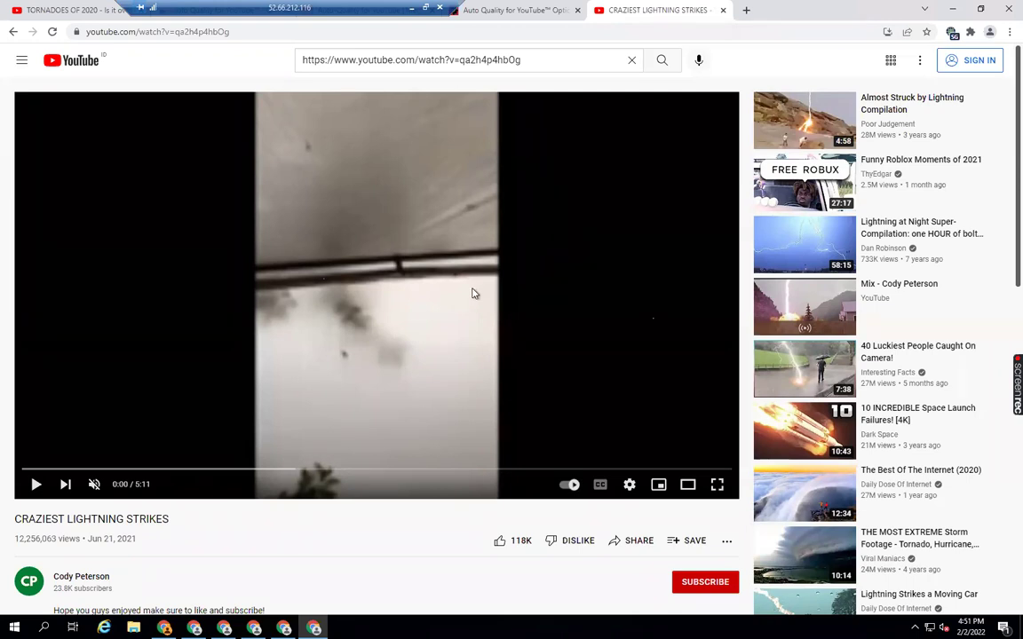
left_click(629, 484)
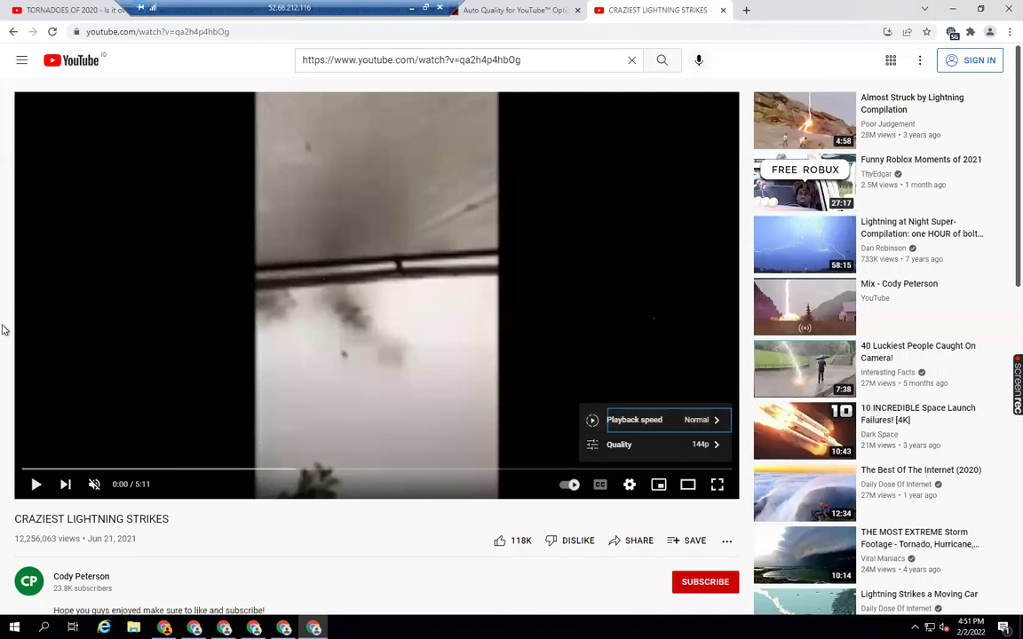
left_click(242, 308)
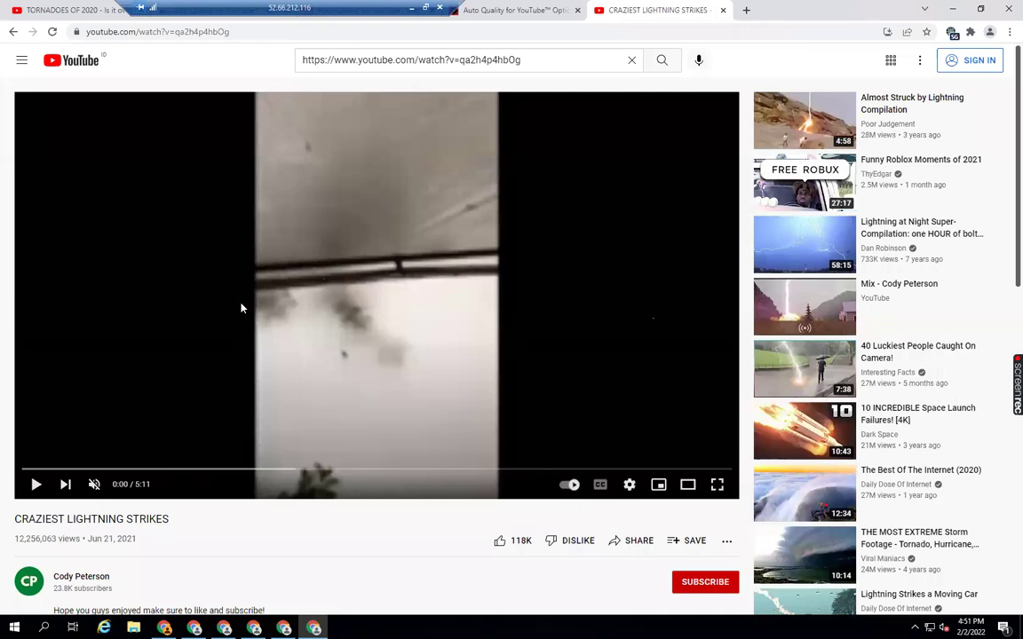